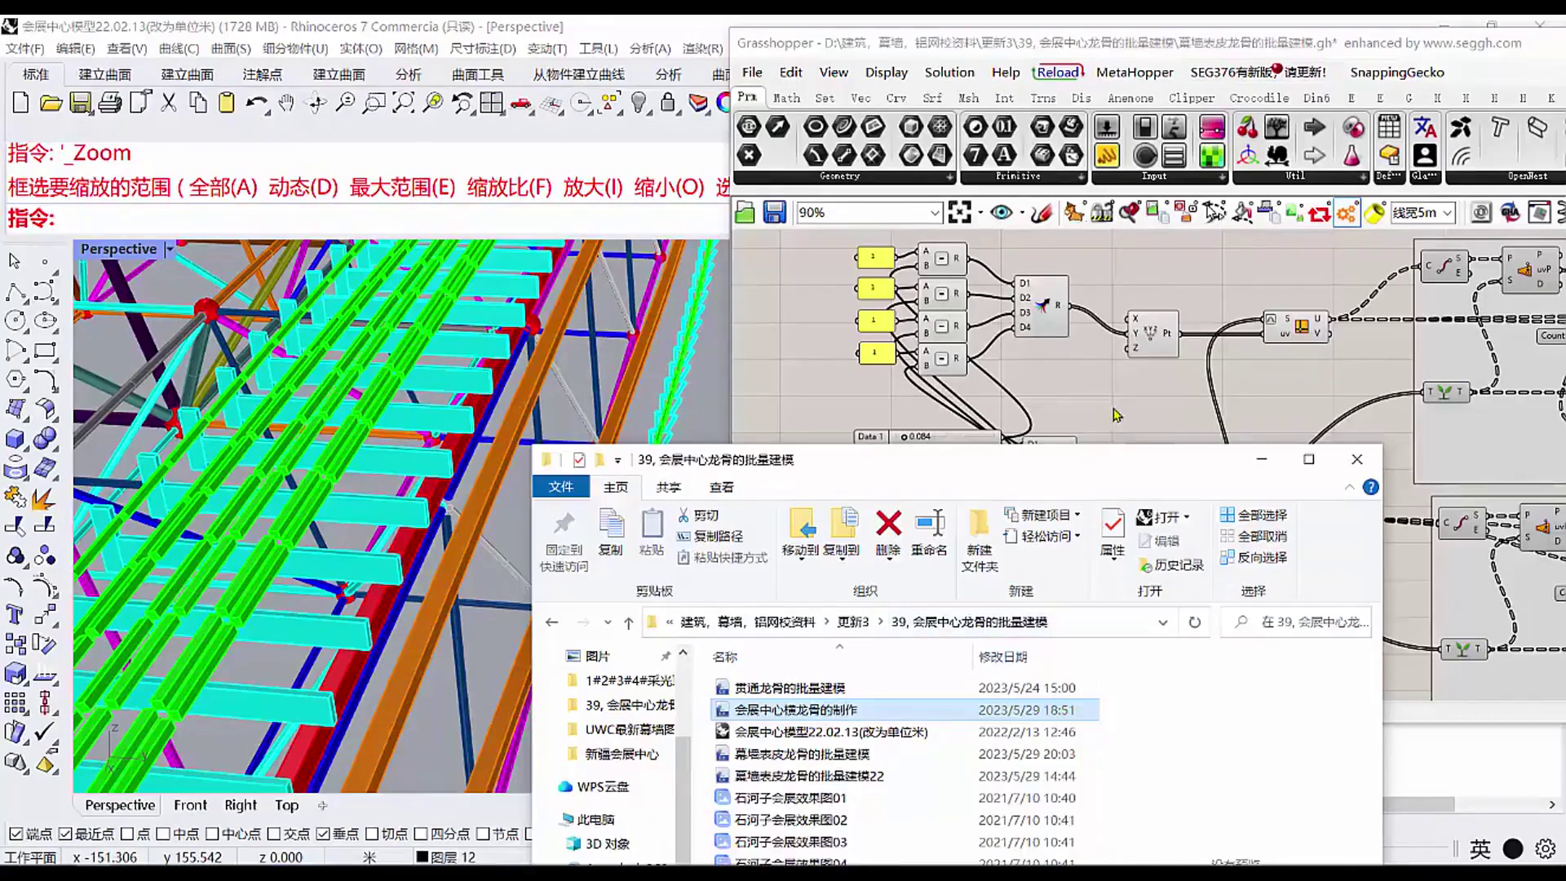
Step: Bake the Brep parameter that feeds the Project component of the Grasshopper definition into the Rhino model
{"action": "left_click_drag", "start_coordinate": [1006, 55], "coordinate": [862, 64]}
{"action": "scroll", "coordinate": [1020, 473], "scroll_direction": "down", "scroll_amount": 5}
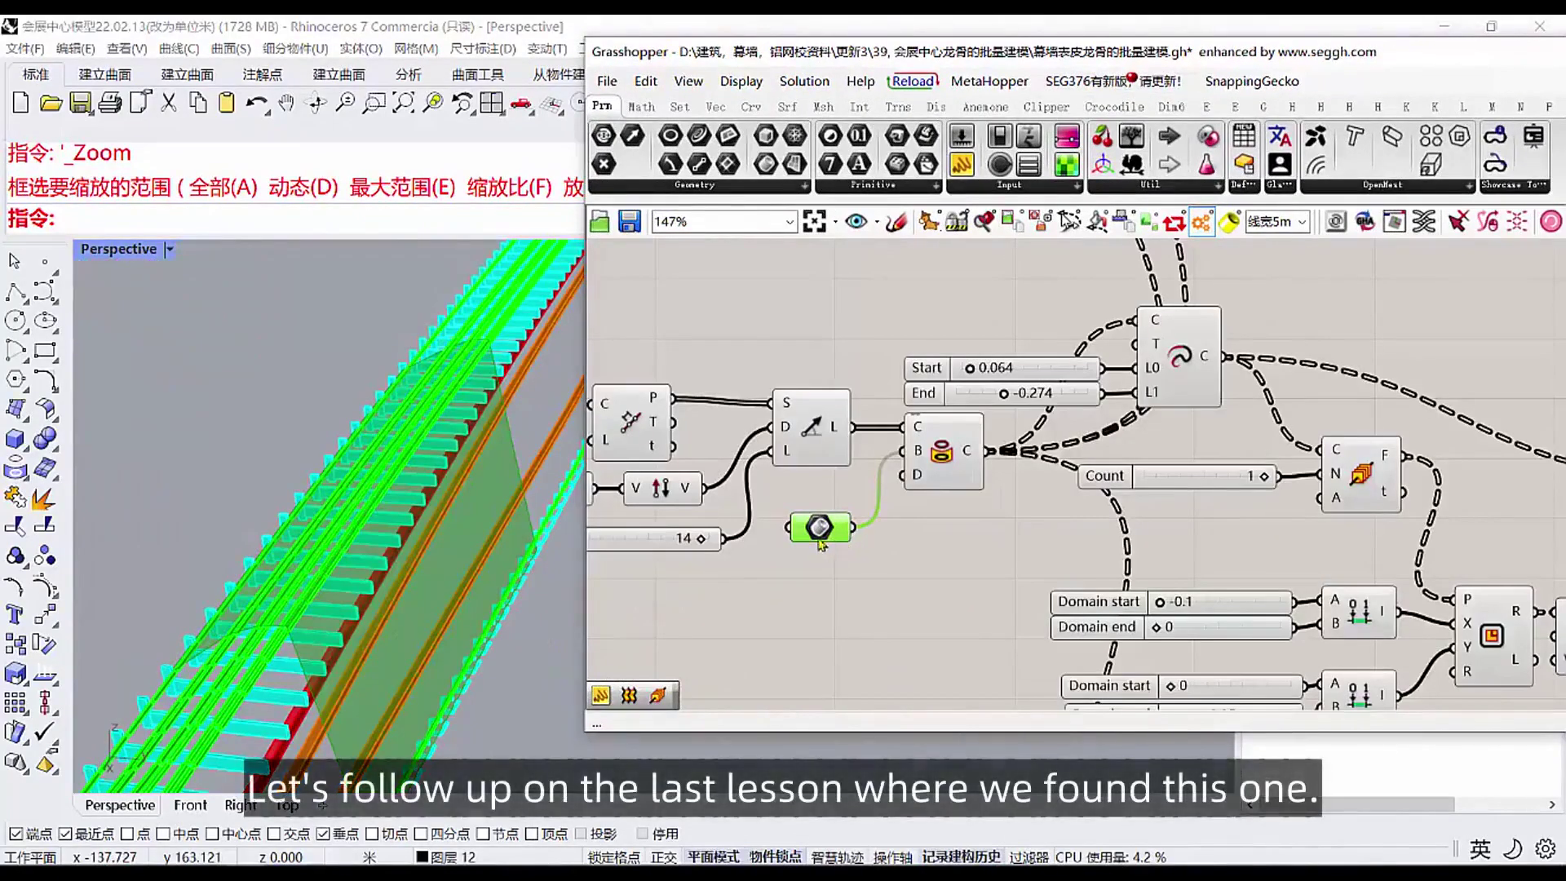
{"action": "right_click", "coordinate": [820, 530]}
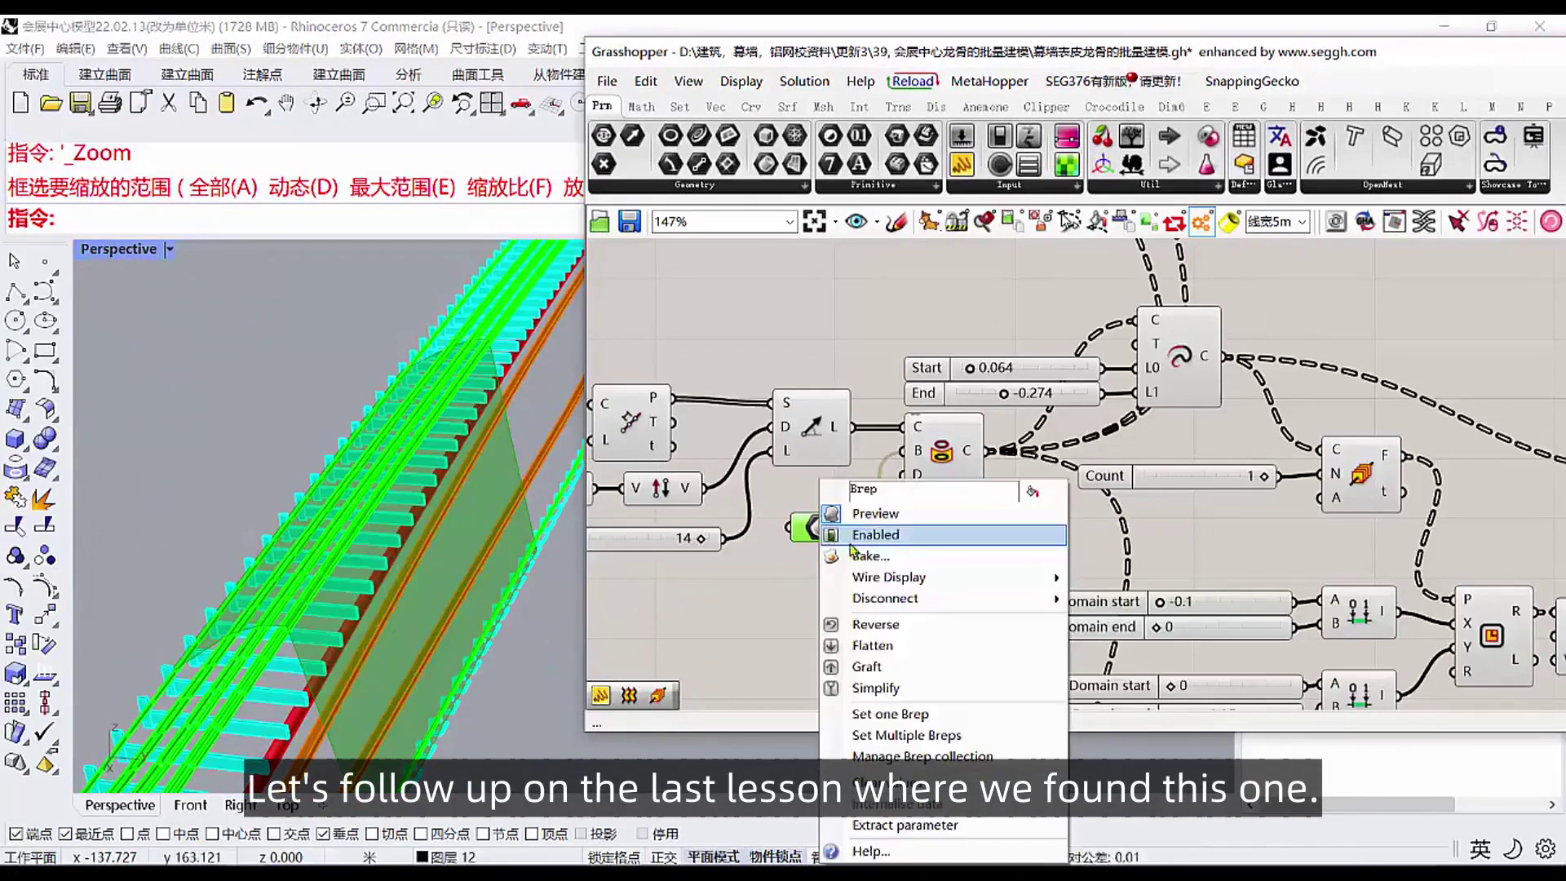
{"action": "left_click", "coordinate": [856, 559]}
{"action": "left_click", "coordinate": [885, 732]}
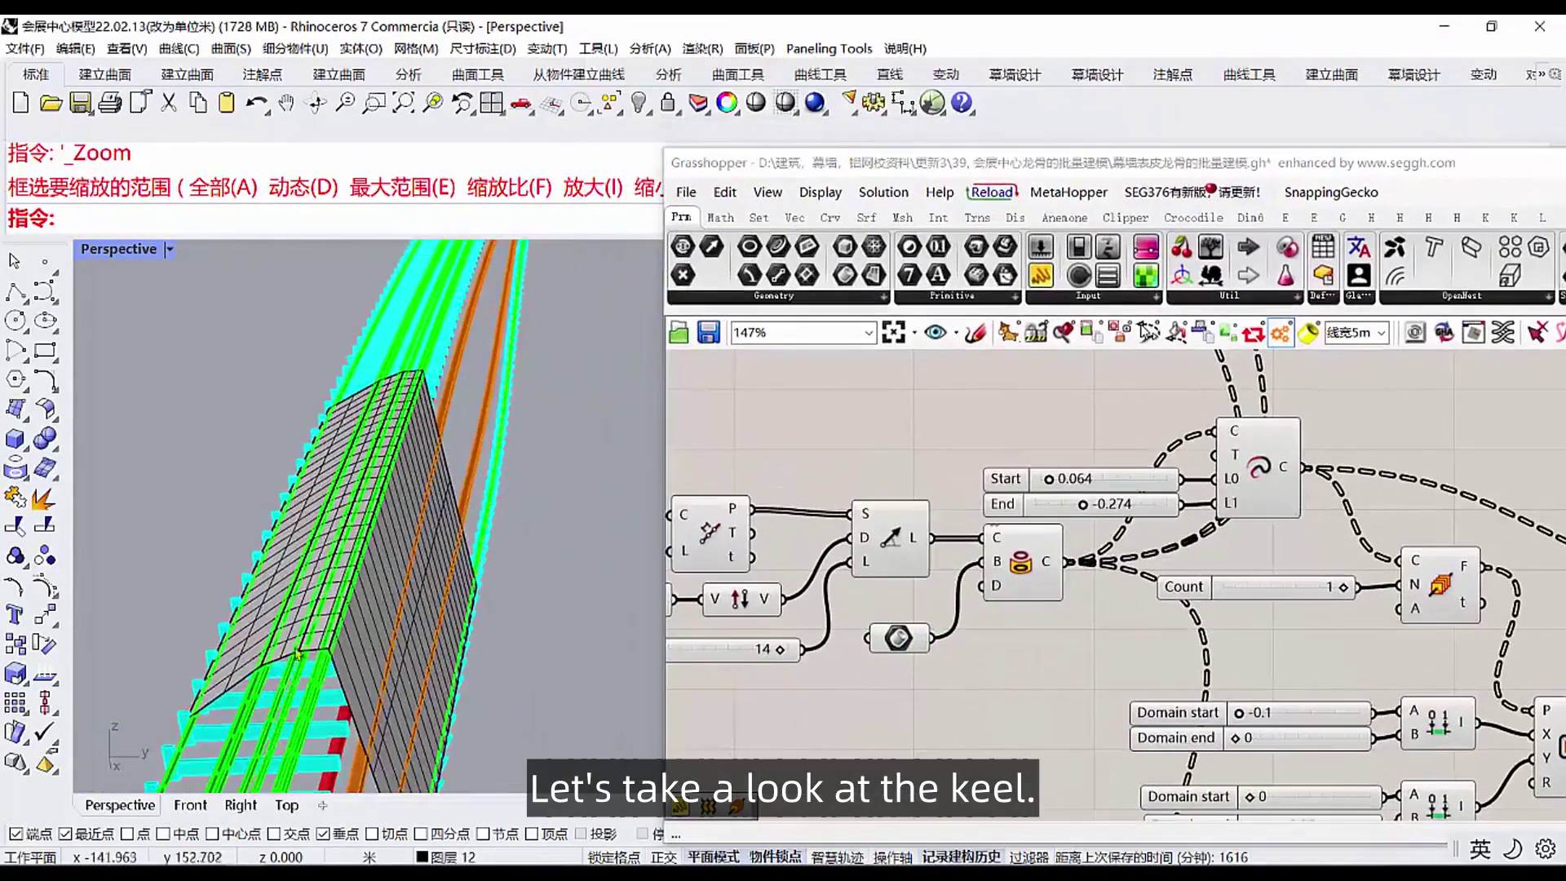
Step: Turn off the surface isocurve display for the baked open polysurface
{"action": "right_click_drag", "start_coordinate": [297, 656], "coordinate": [405, 507]}
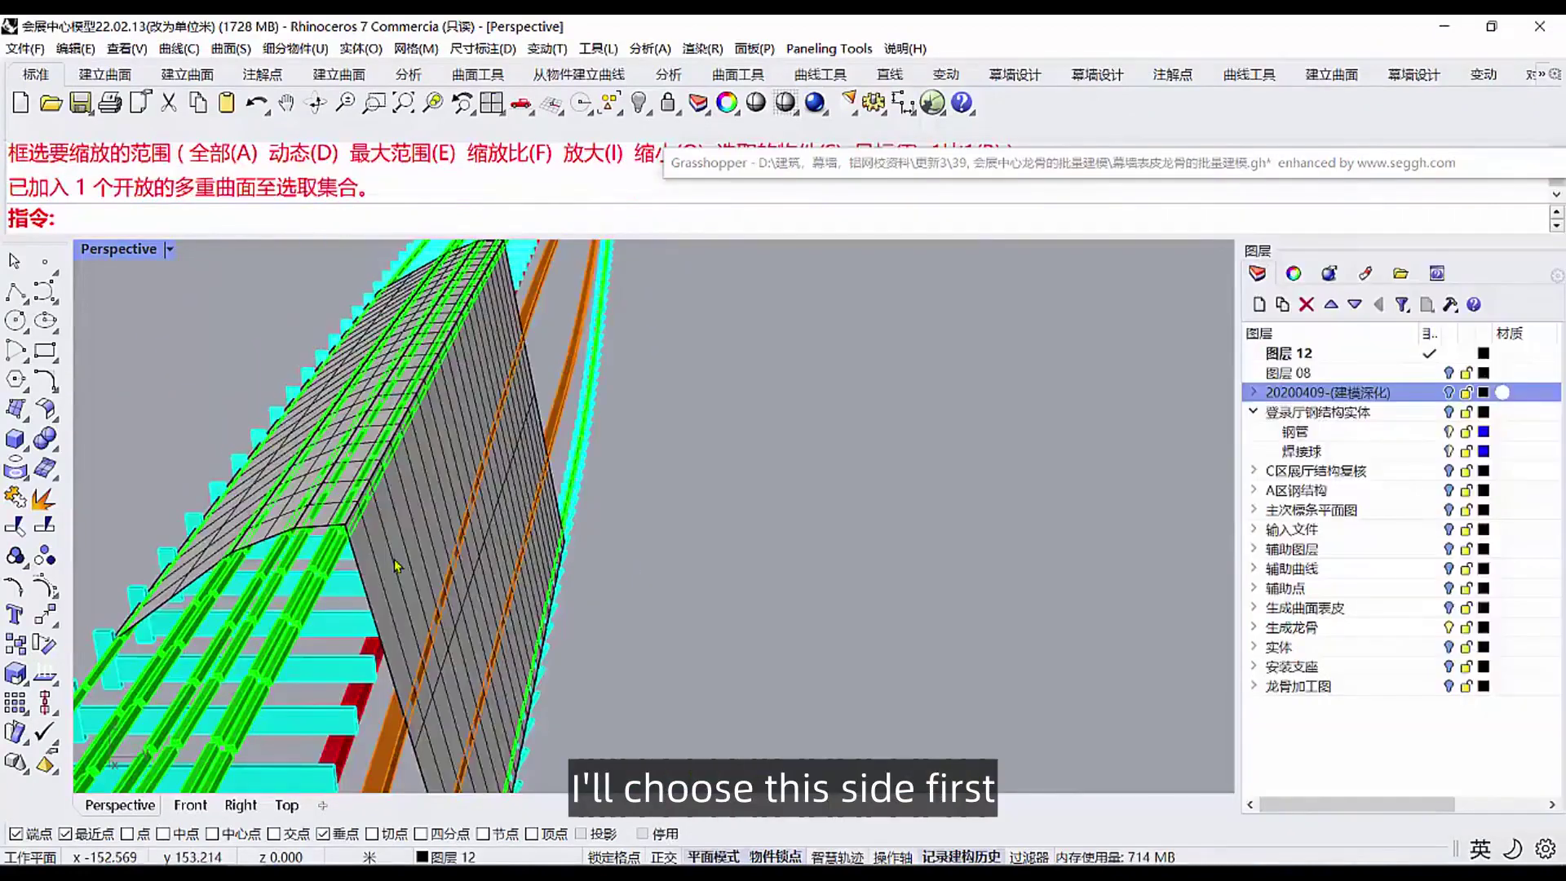
{"action": "left_click", "coordinate": [396, 565]}
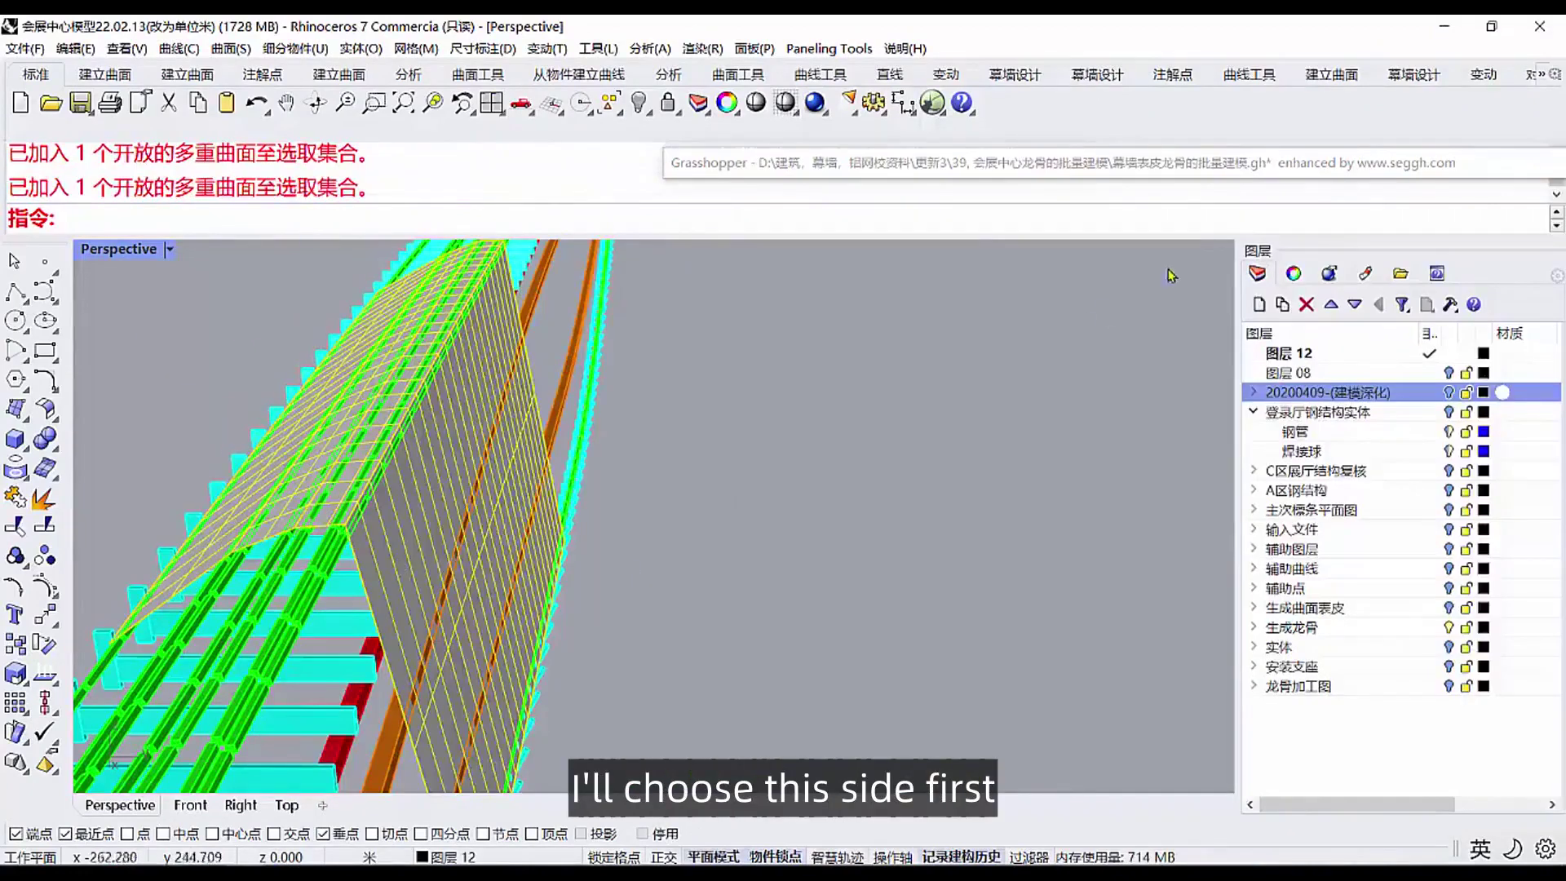
{"action": "left_click", "coordinate": [1292, 275]}
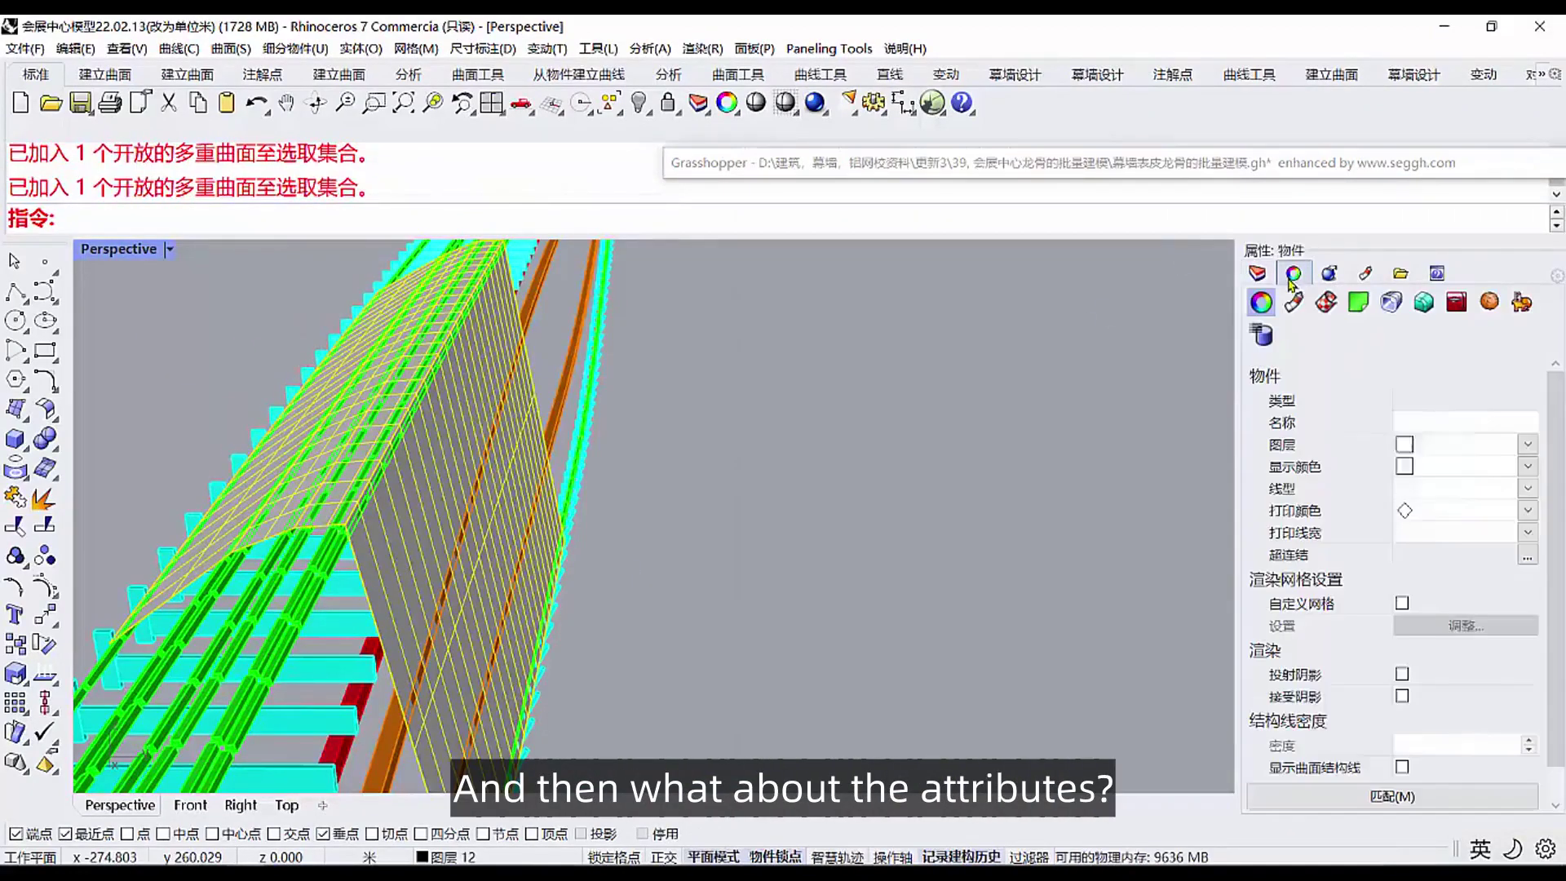
{"action": "left_click", "coordinate": [1402, 767]}
{"action": "right_click_drag", "start_coordinate": [664, 539], "coordinate": [502, 535]}
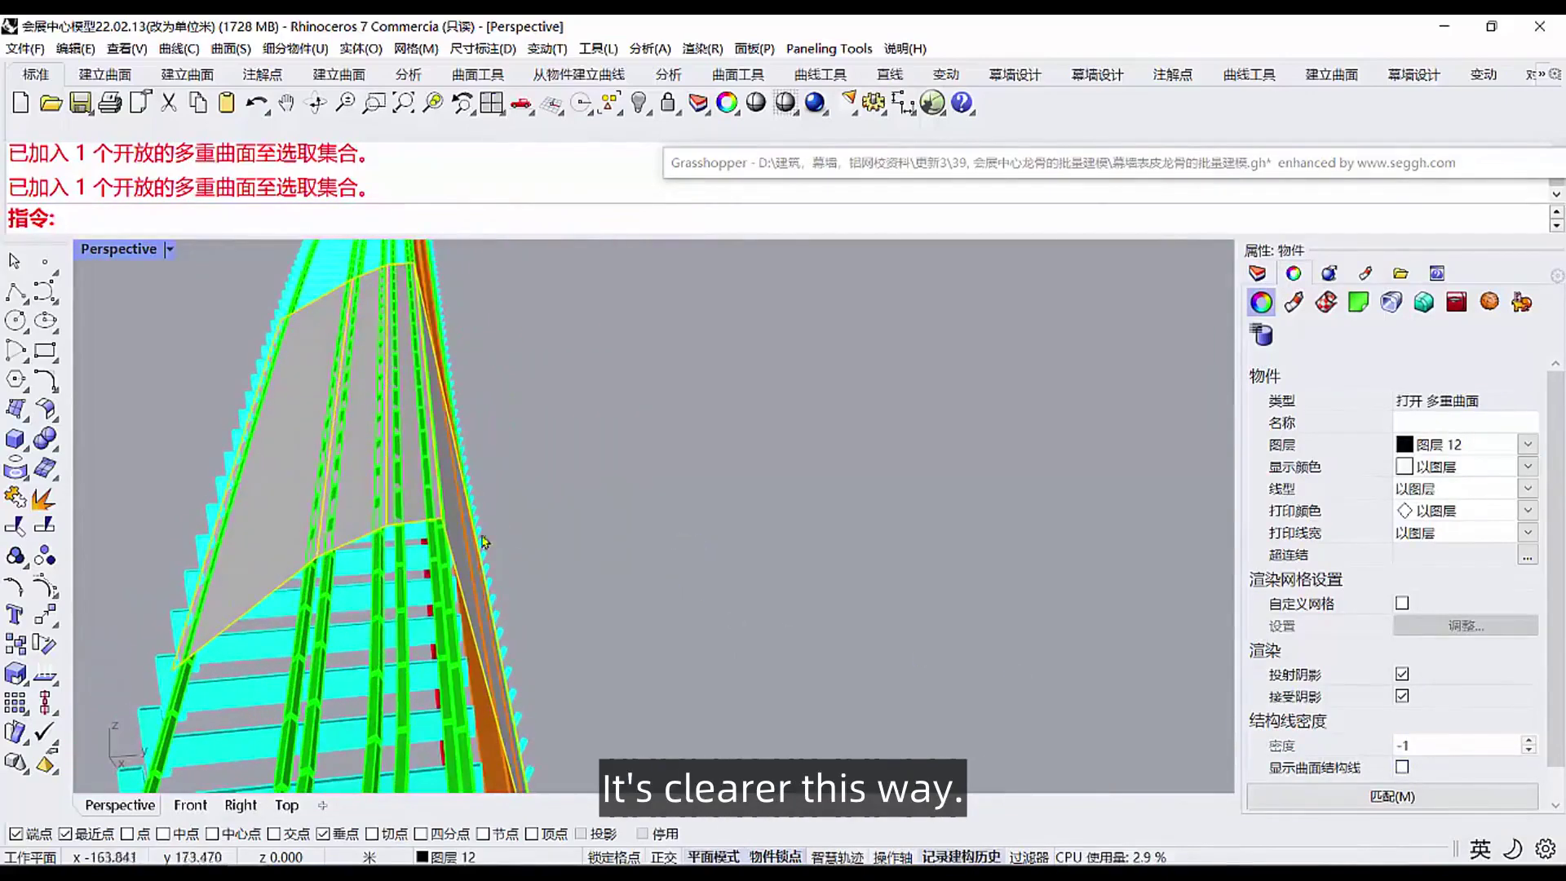
{"action": "scroll", "coordinate": [370, 532], "scroll_direction": "up", "scroll_amount": 3}
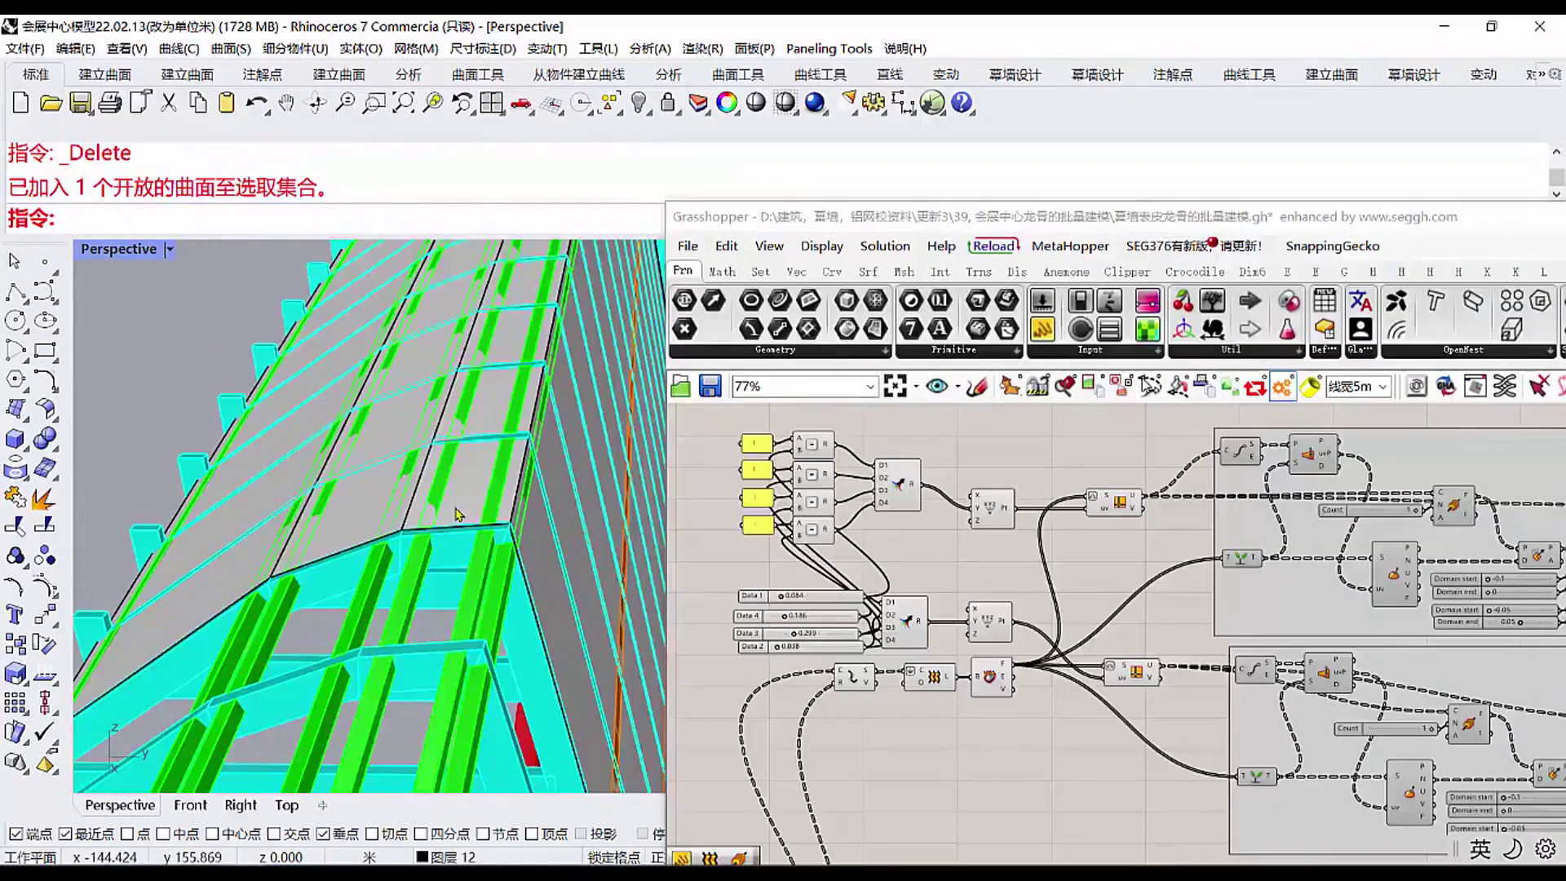
{"action": "left_click", "coordinate": [459, 509]}
{"action": "left_click", "coordinate": [517, 540]}
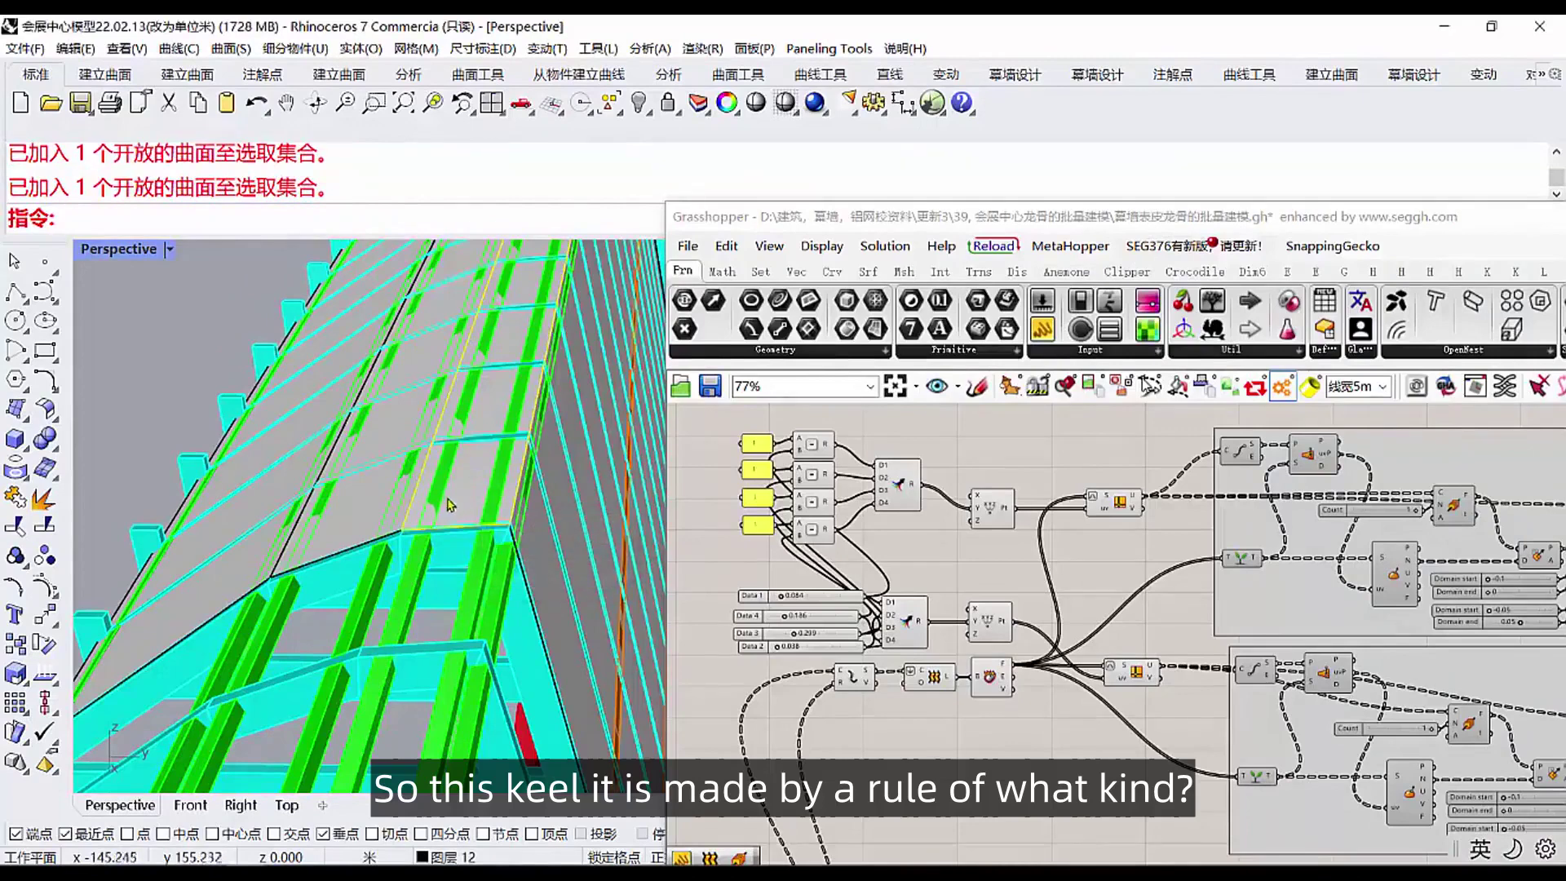
{"action": "scroll", "coordinate": [438, 506], "scroll_direction": "up", "scroll_amount": 2}
{"action": "key", "text": "Escape"}
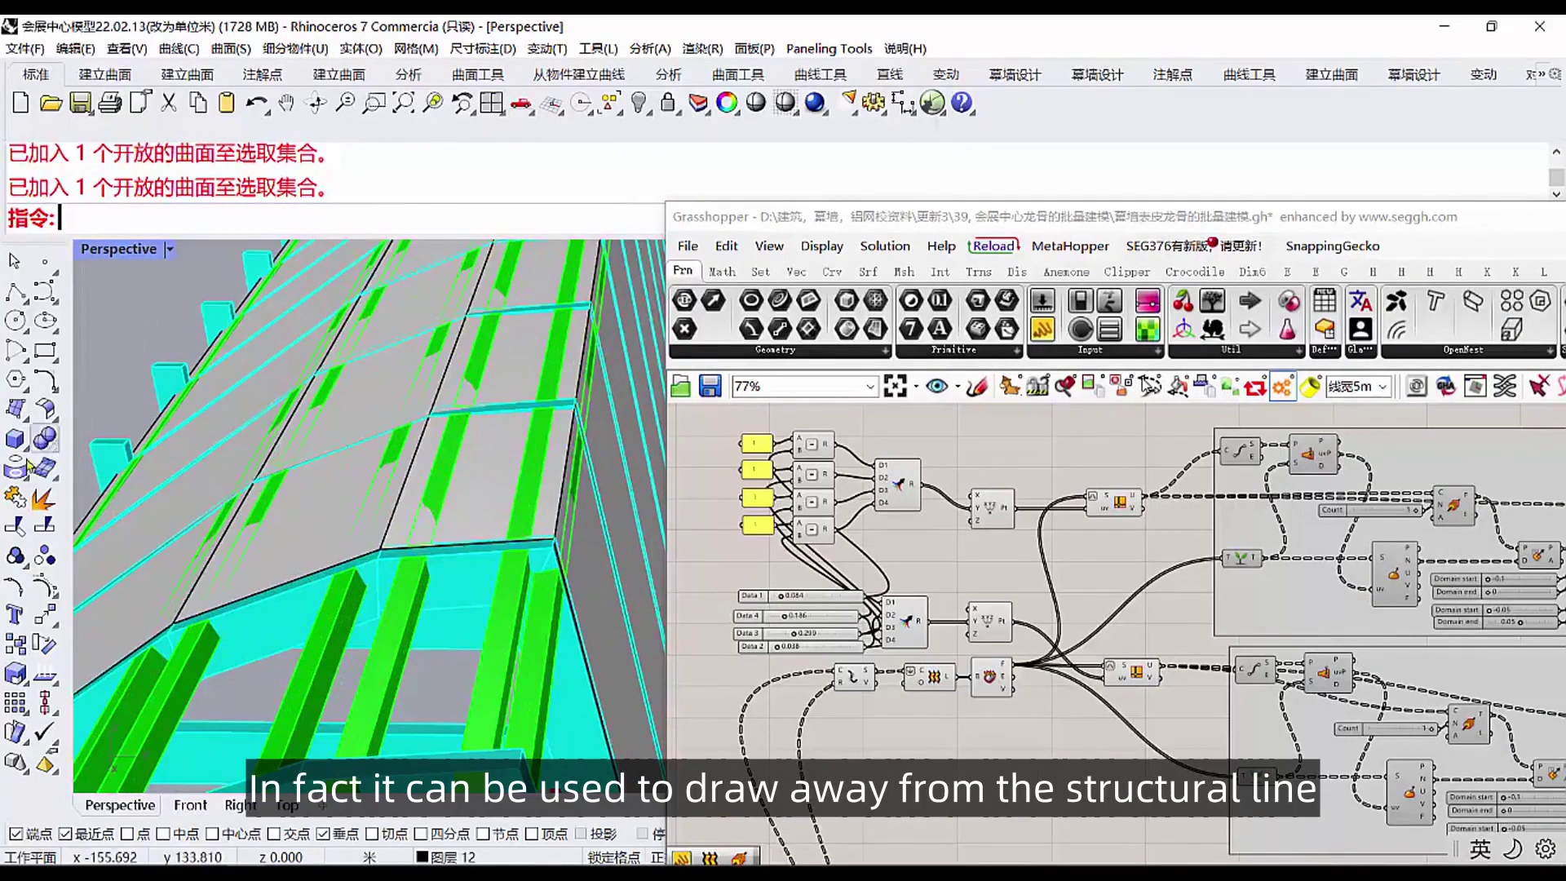
Step: Extract two U-direction isocurves from the roof surface strip beside the ridge, in line with the green keels
{"action": "left_click", "coordinate": [17, 470]}
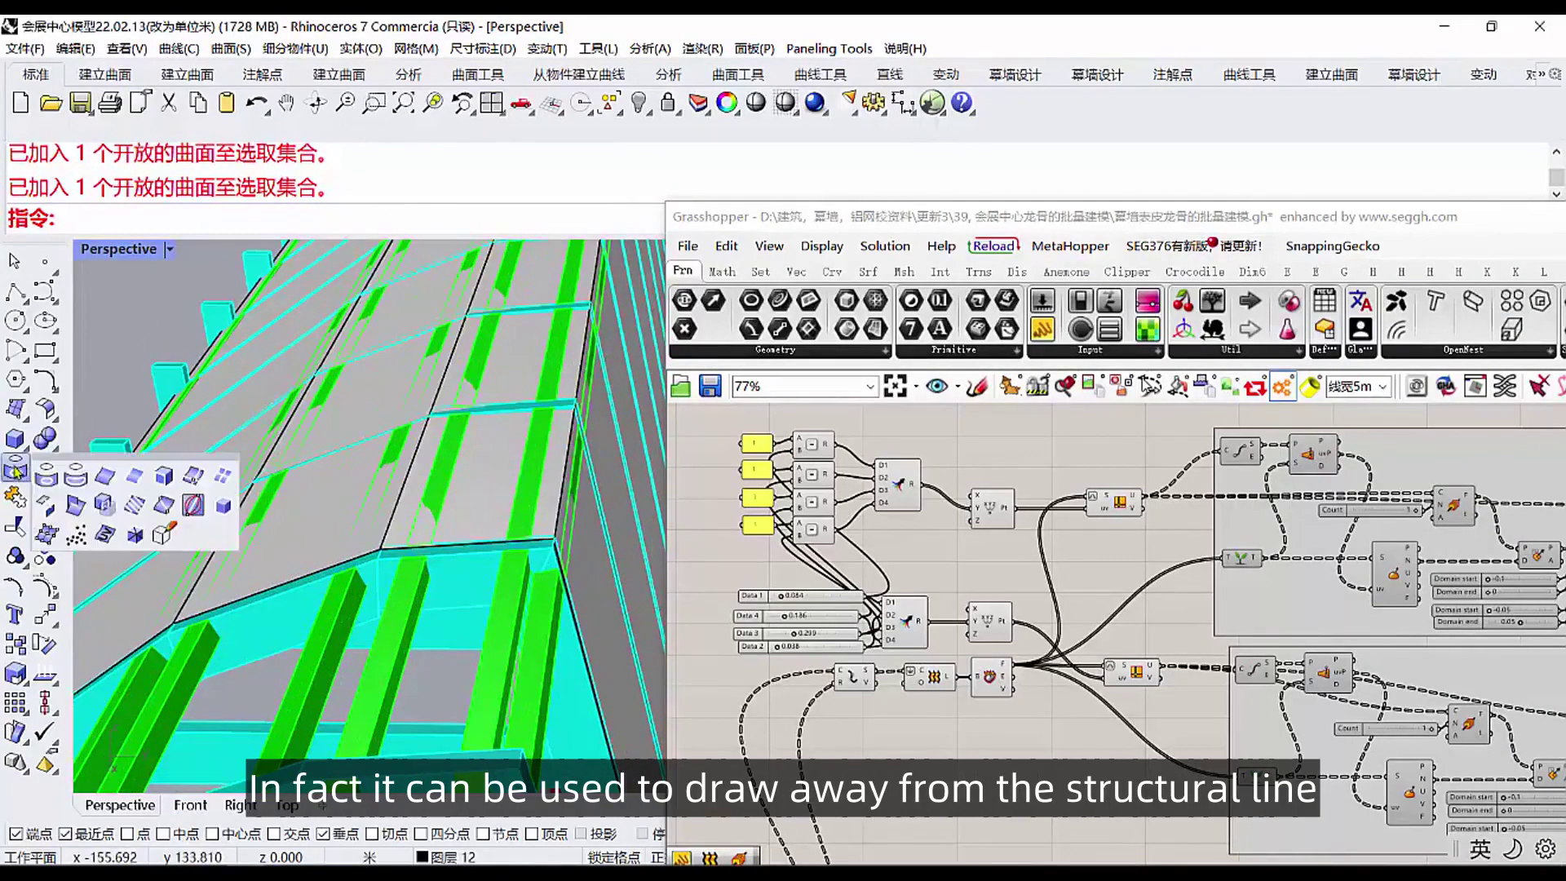
{"action": "left_click", "coordinate": [194, 485]}
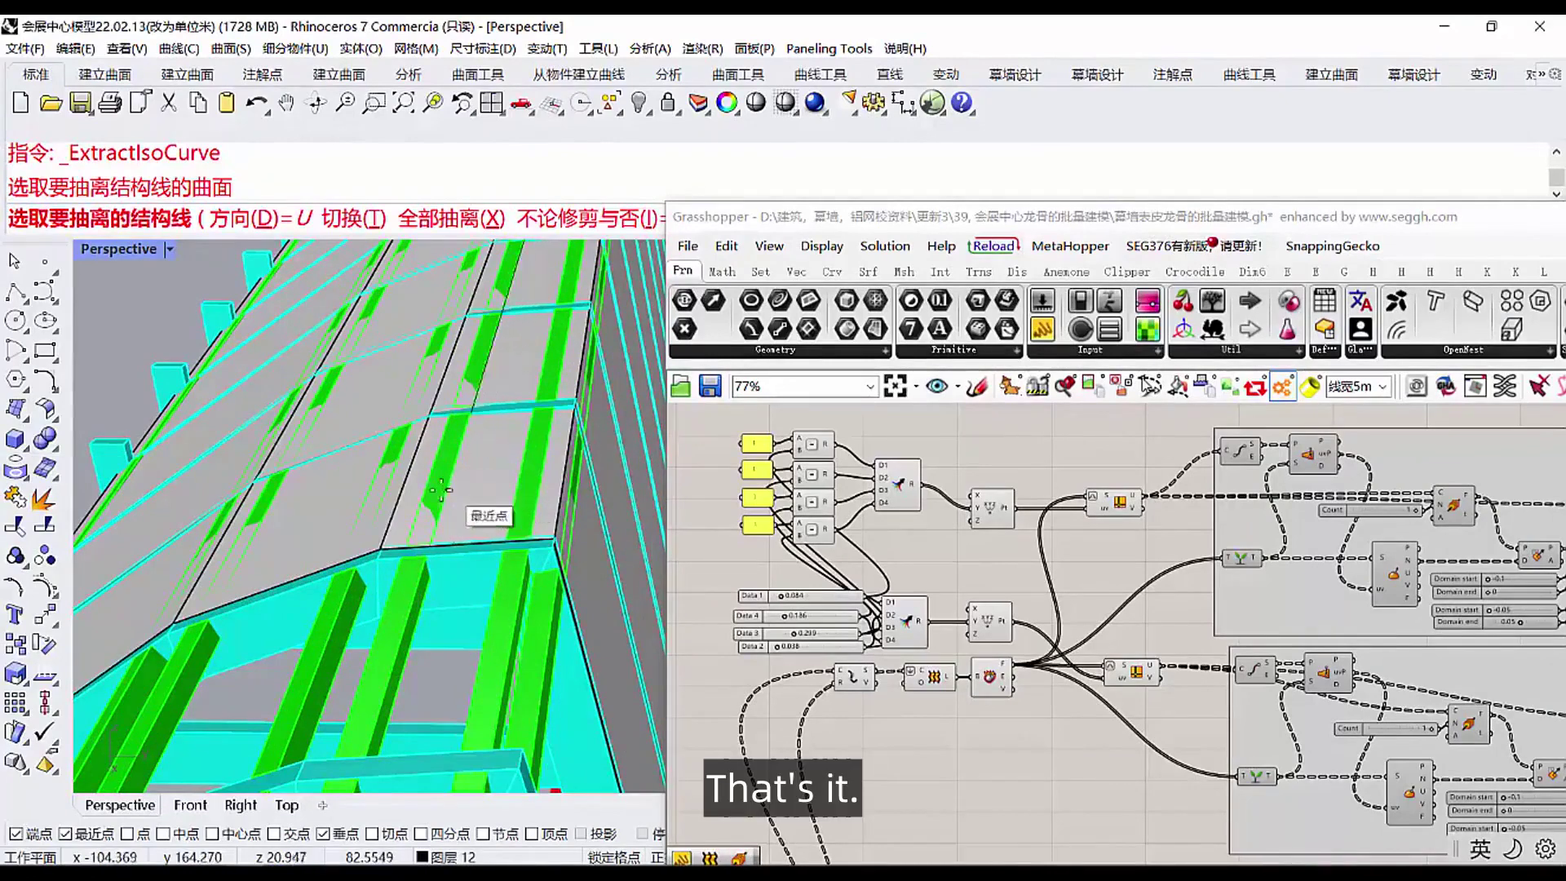
{"action": "left_click", "coordinate": [420, 532]}
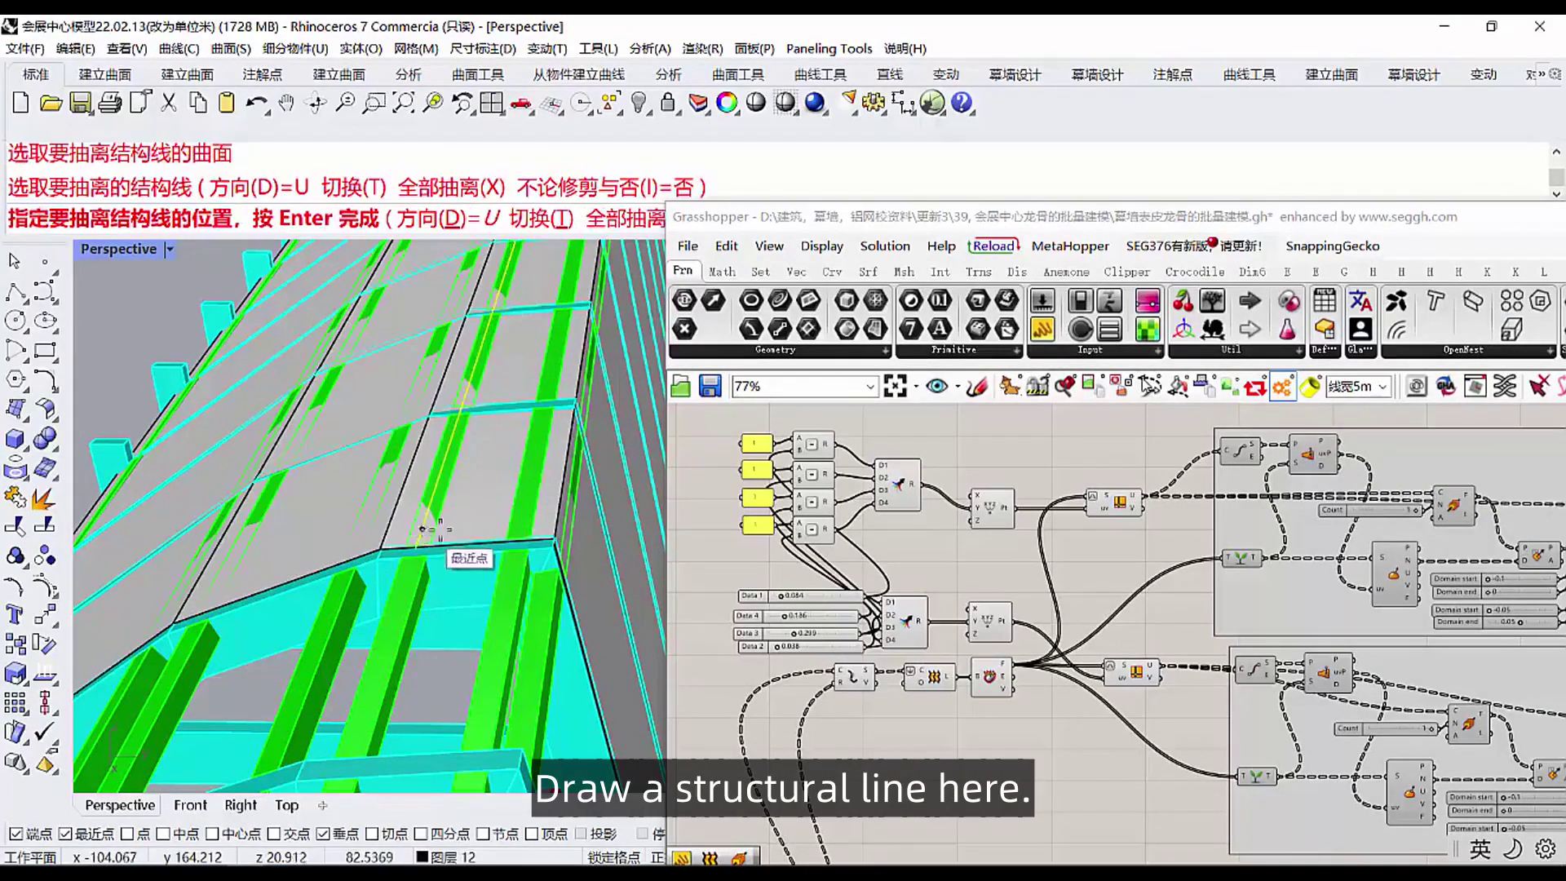
{"action": "left_click", "coordinate": [520, 532]}
{"action": "right_click", "coordinate": [521, 532]}
{"action": "scroll", "coordinate": [519, 532], "scroll_direction": "down", "scroll_amount": 6}
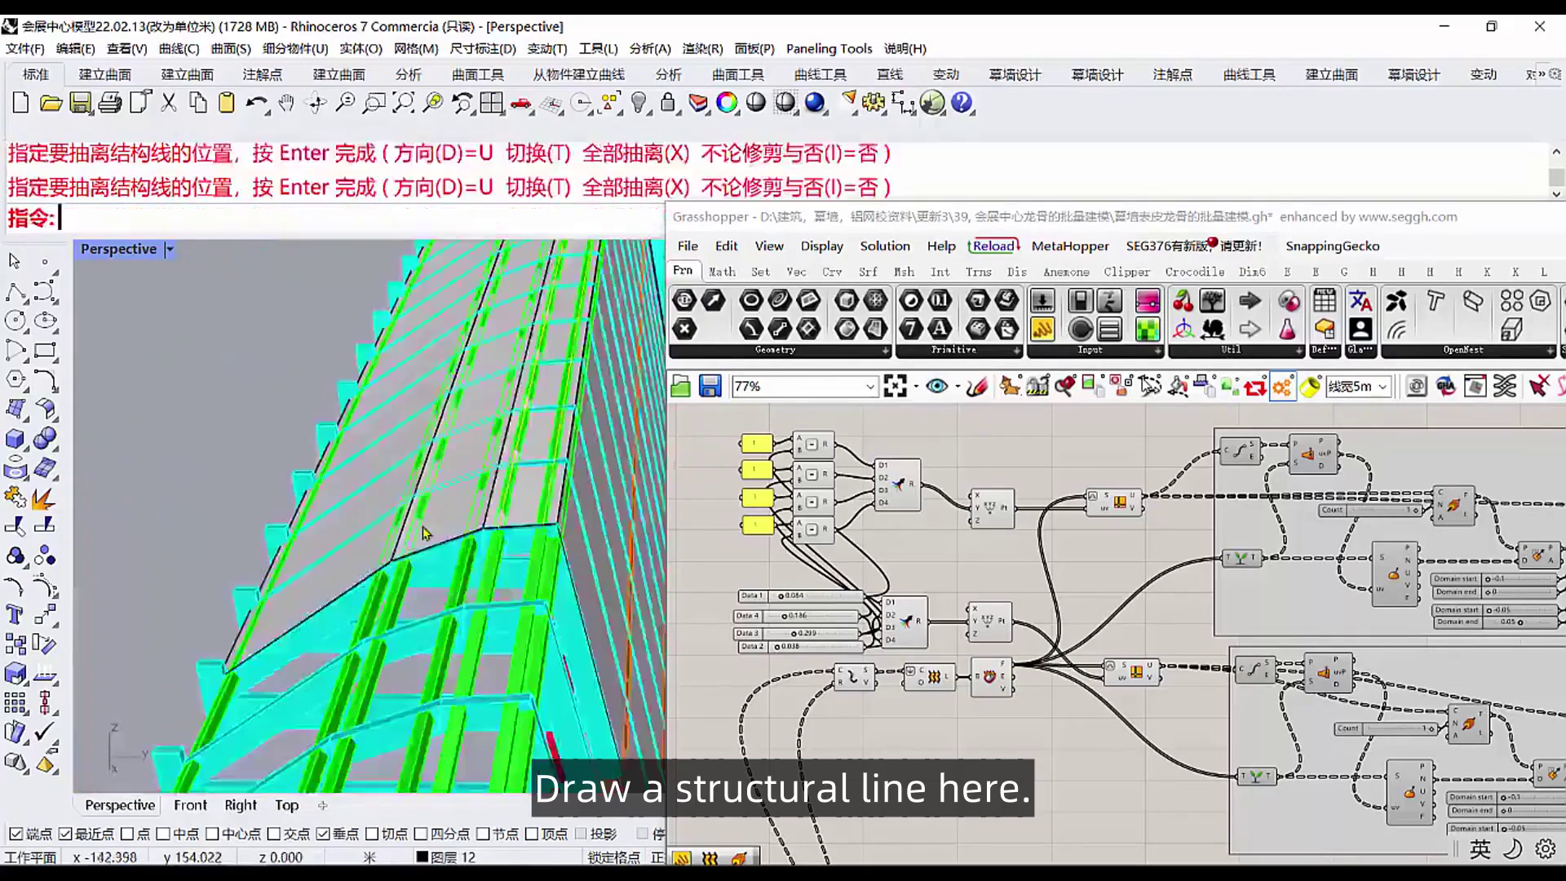
{"action": "scroll", "coordinate": [471, 534], "scroll_direction": "up", "scroll_amount": 6}
{"action": "left_click", "coordinate": [466, 535]}
{"action": "right_click", "coordinate": [457, 542]}
{"action": "key", "text": "Escape"}
Step: Explode the roof polysurface into single surfaces and clear the selection
{"action": "left_click", "coordinate": [453, 537]}
{"action": "right_click_drag", "start_coordinate": [454, 537], "coordinate": [408, 507]}
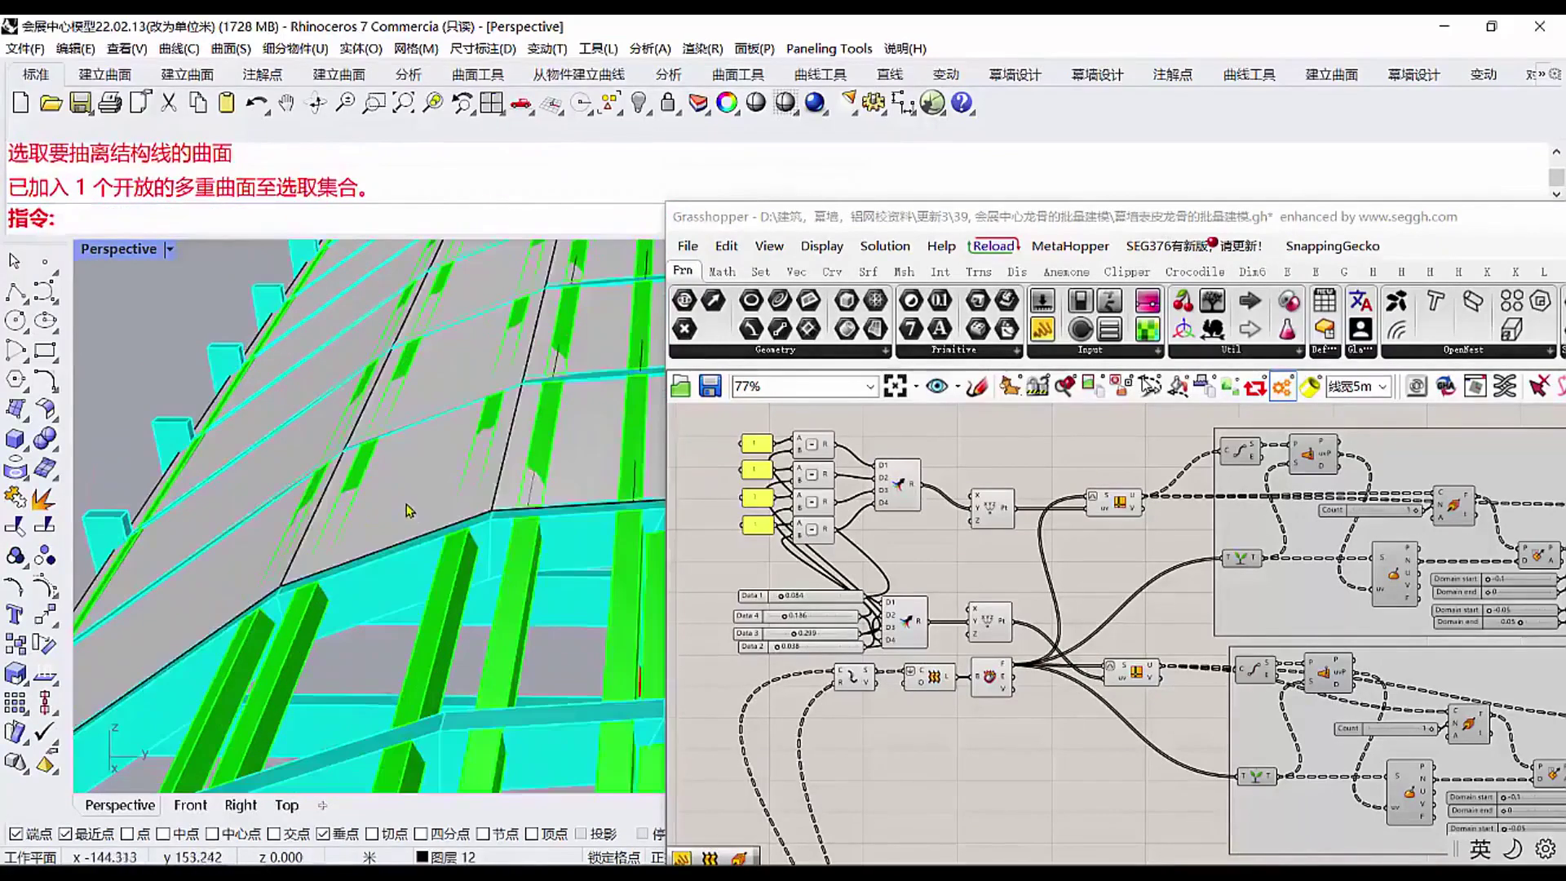
{"action": "left_click", "coordinate": [407, 506]}
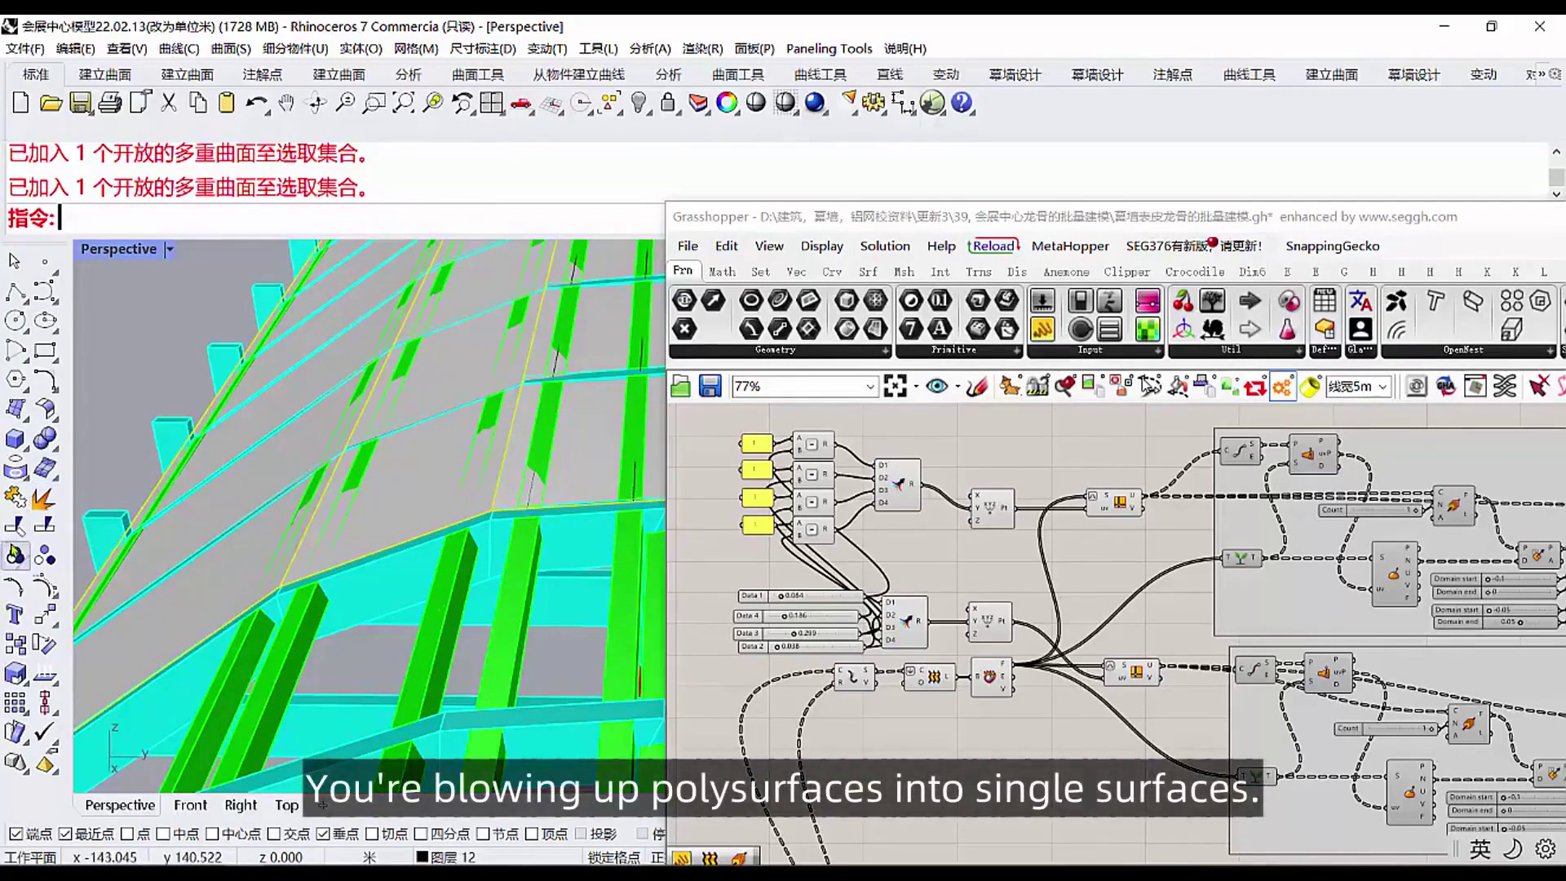
{"action": "left_click", "coordinate": [46, 498]}
{"action": "key", "text": "Escape"}
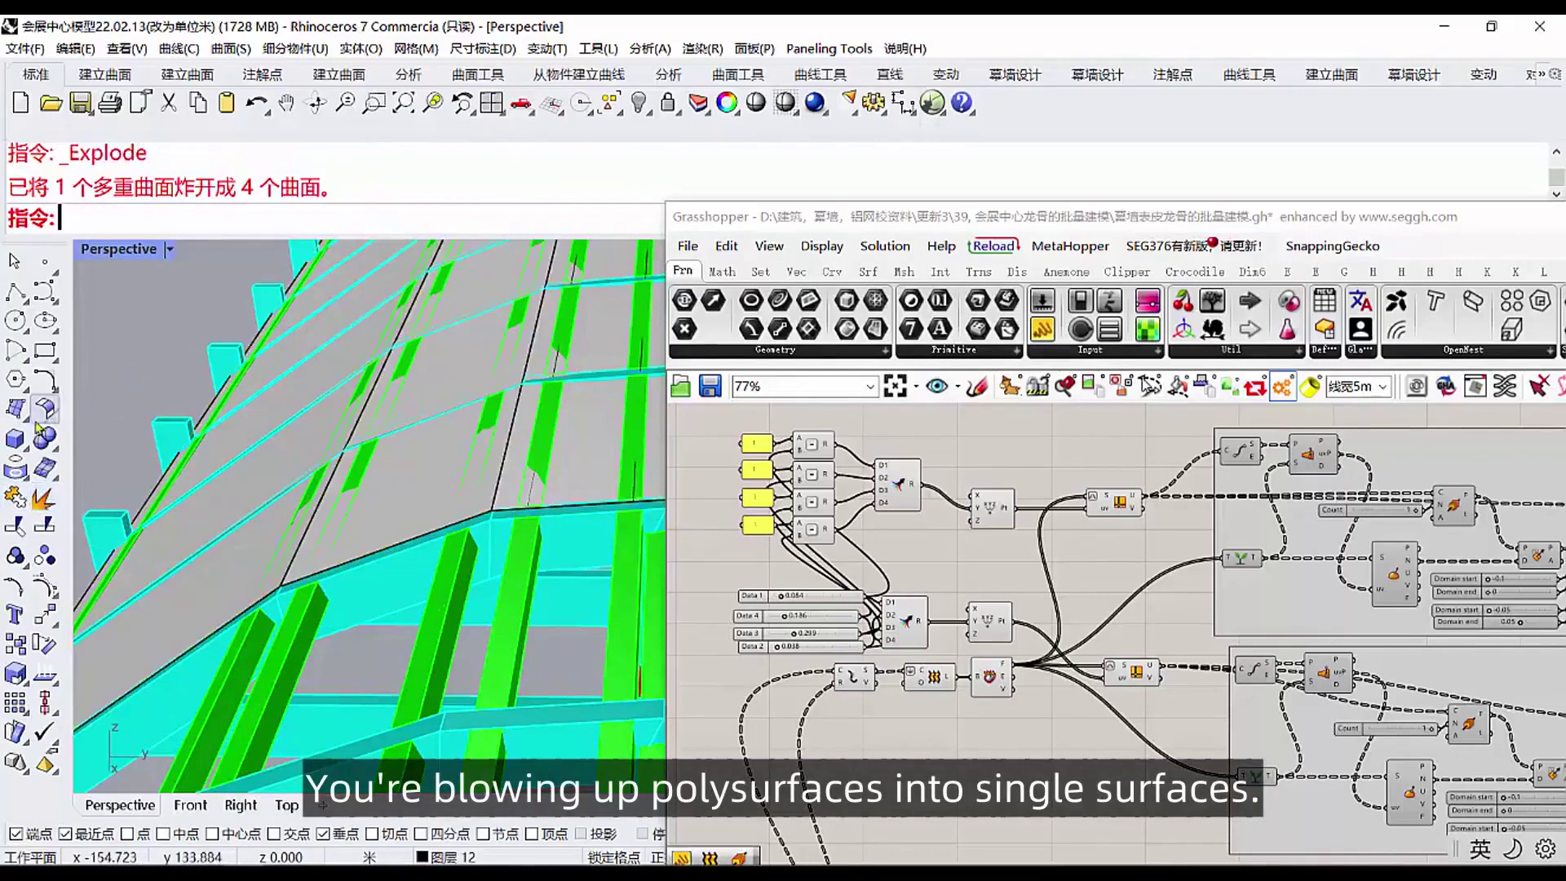
Step: Extract two U-direction isocurves from the roof strip next to the ridge strip, one near each long edge
{"action": "left_click", "coordinate": [22, 472]}
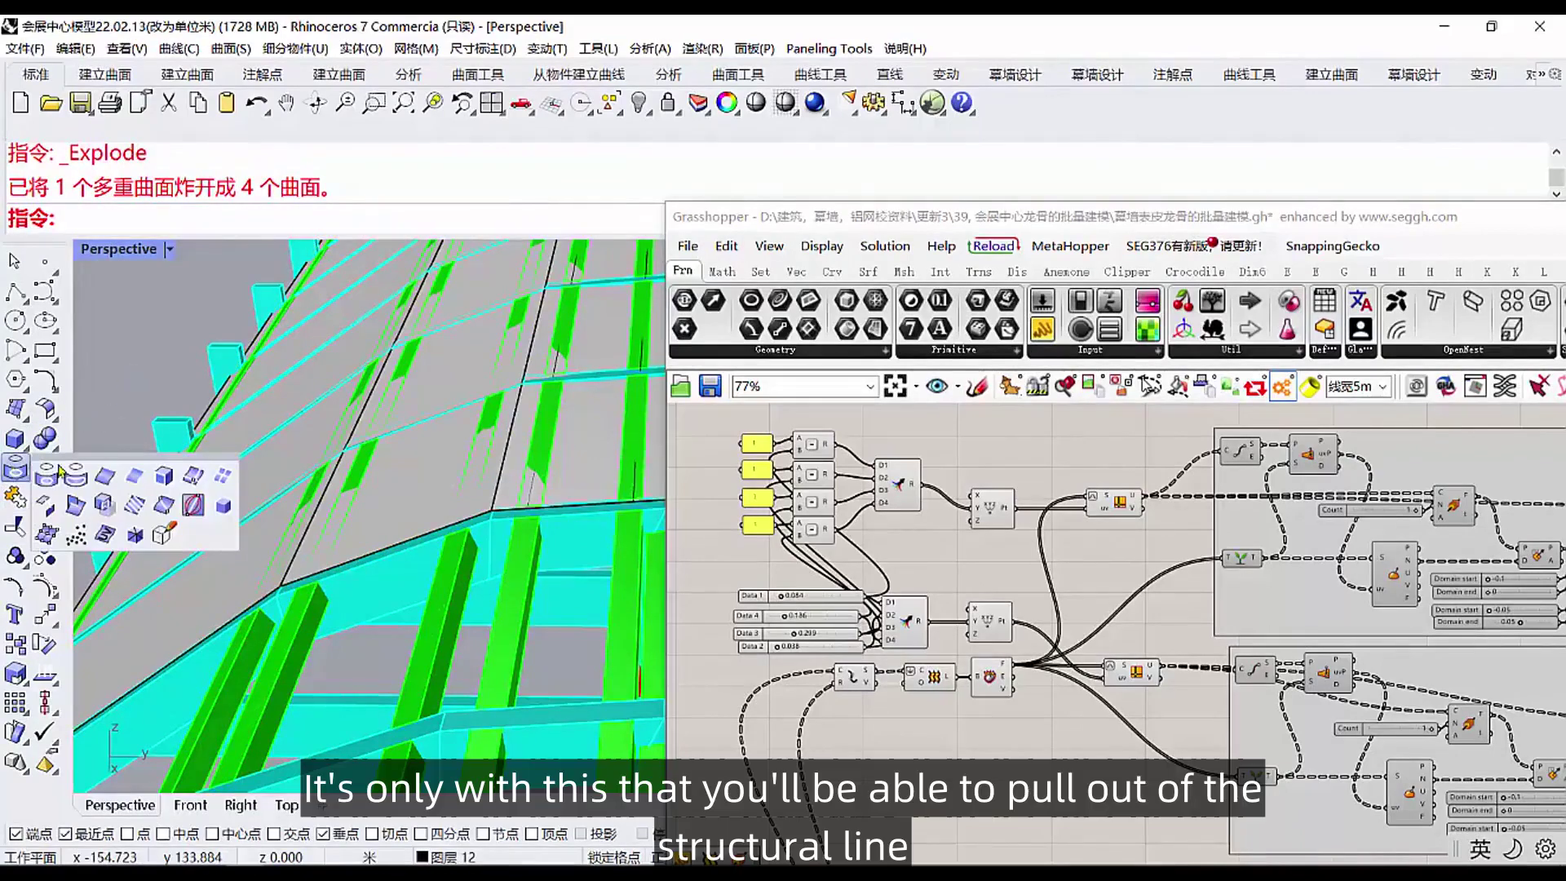
{"action": "left_click", "coordinate": [194, 483]}
{"action": "left_click", "coordinate": [418, 510]}
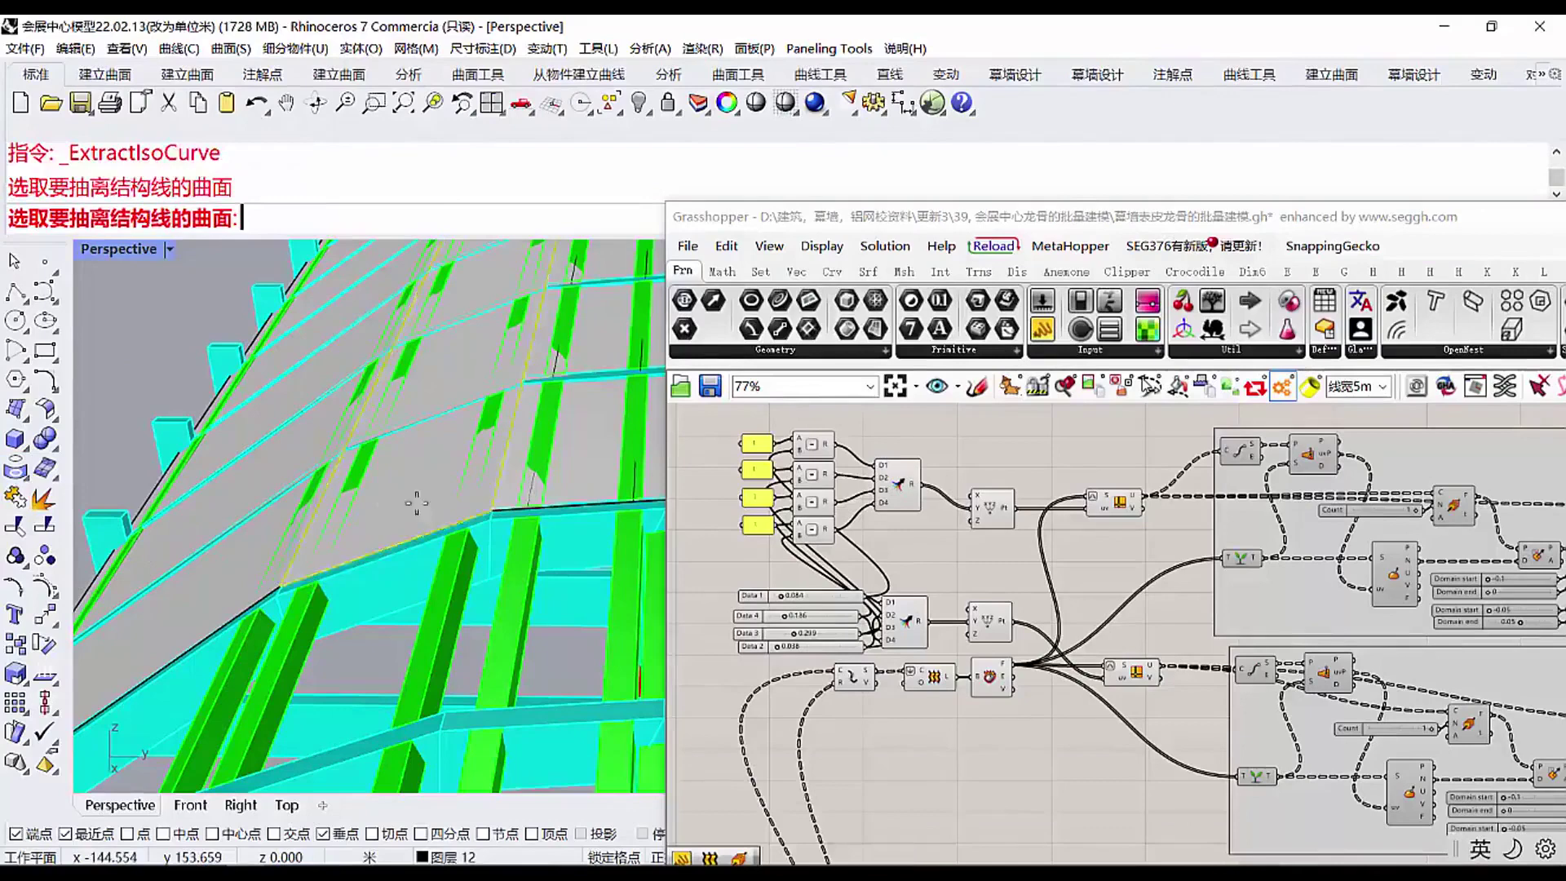
{"action": "left_click", "coordinate": [336, 522]}
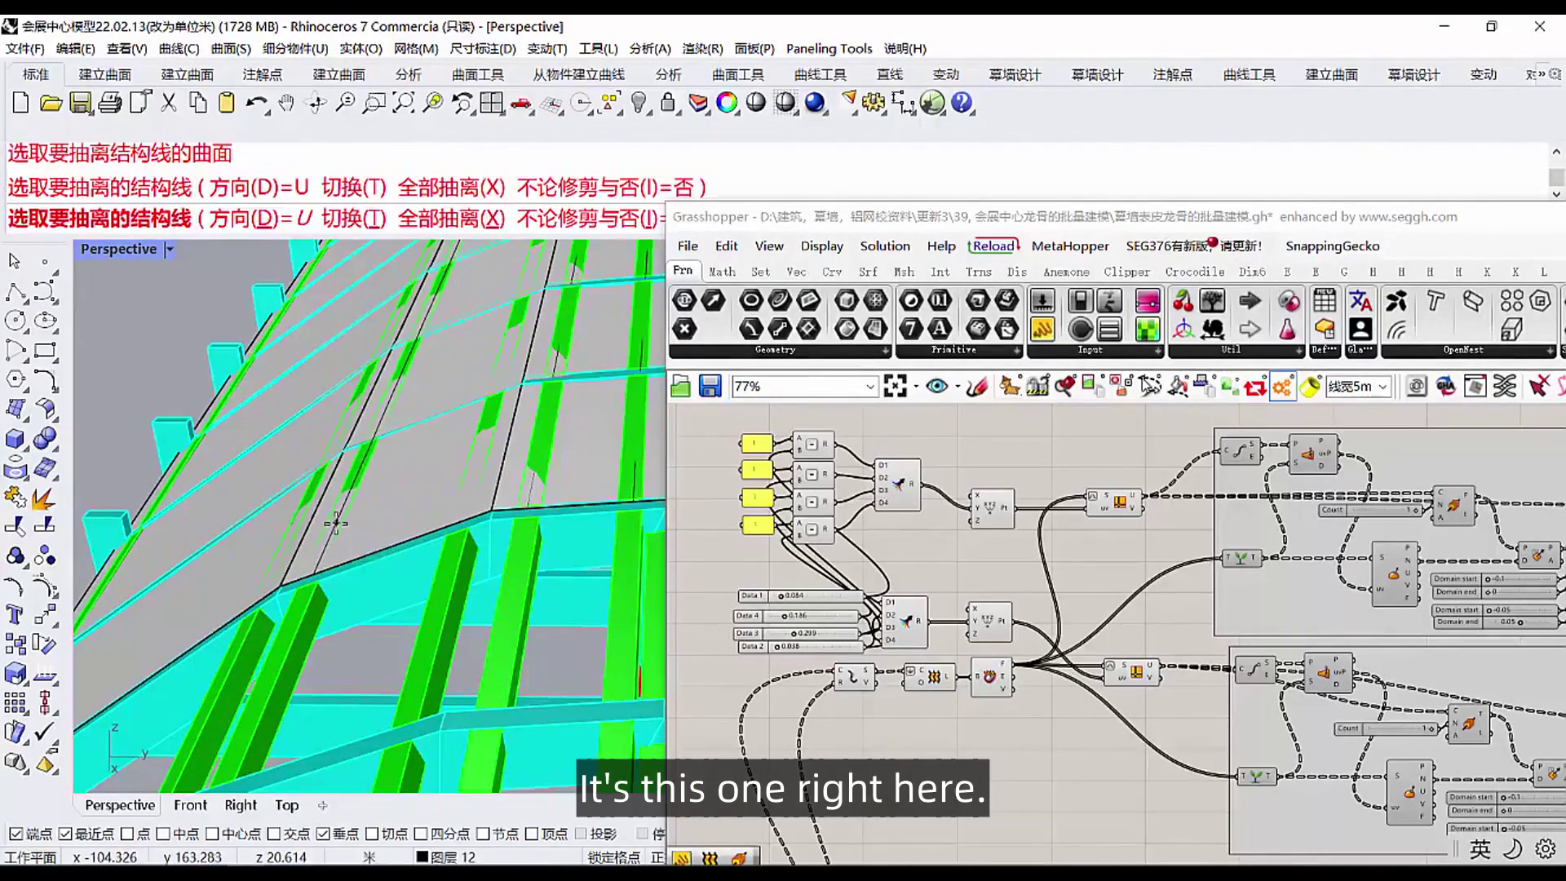
{"action": "left_click", "coordinate": [463, 496]}
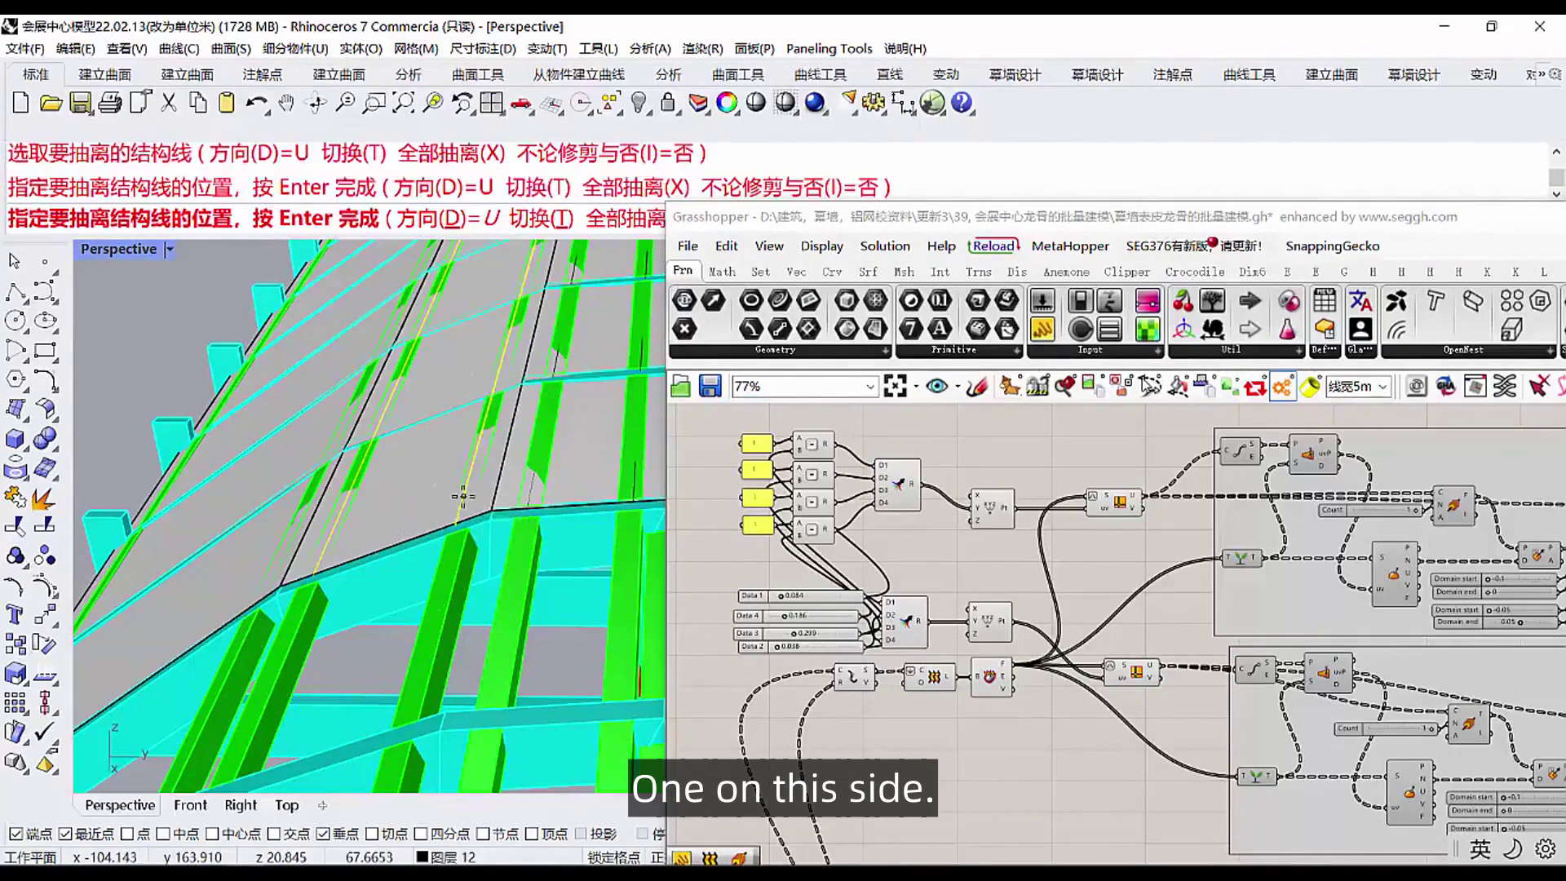
{"action": "key", "text": "Return"}
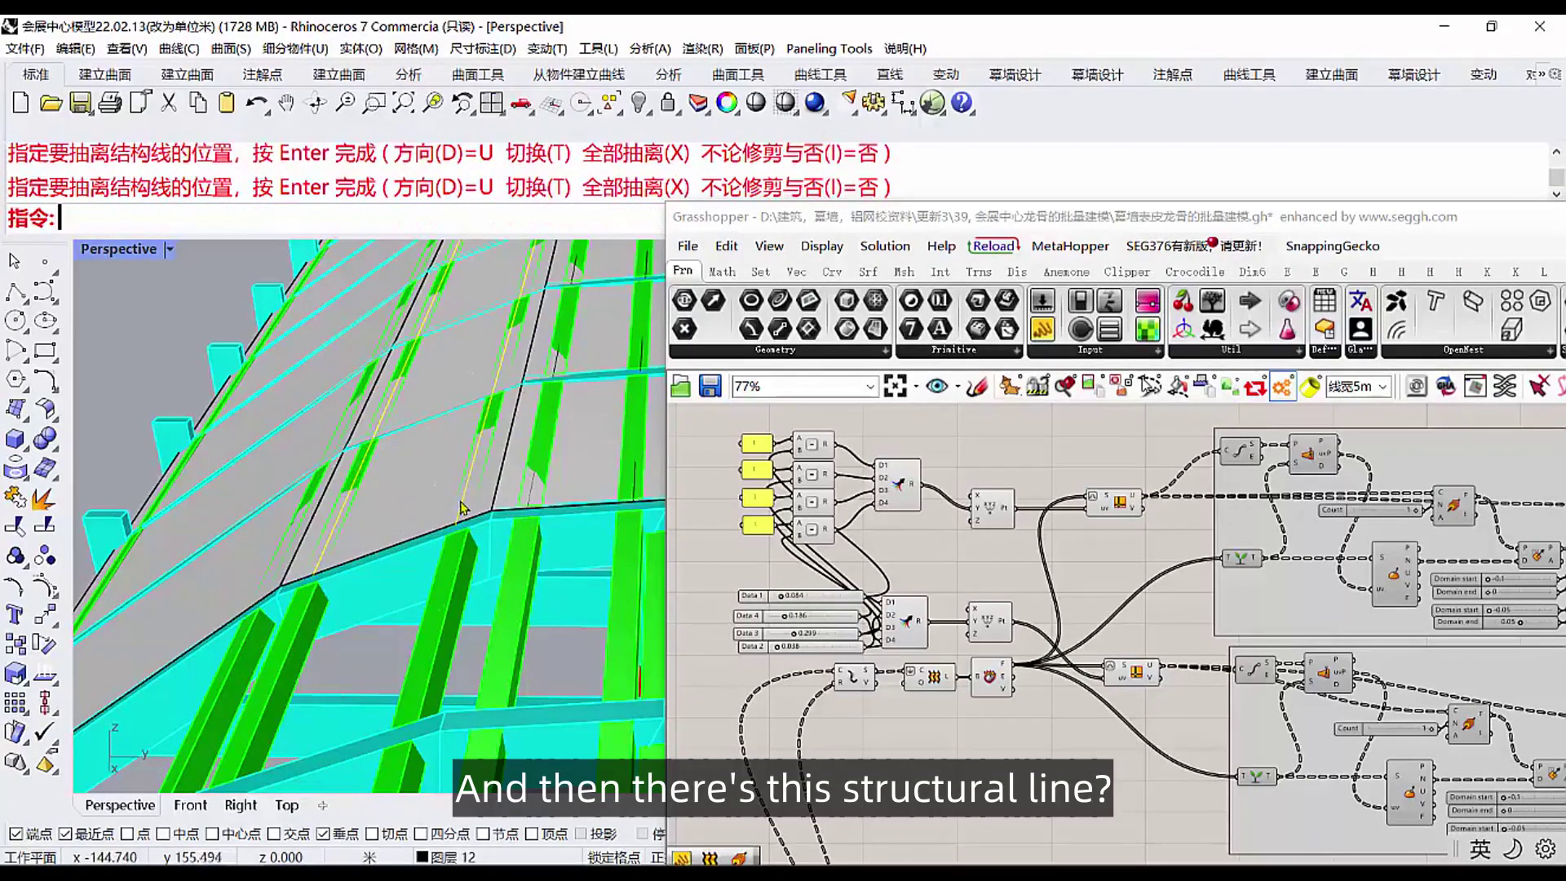
Step: Examine the Brep parameter and the Project component in Grasshopper together with their previews on the roof keels
{"action": "right_click_drag", "start_coordinate": [461, 507], "coordinate": [395, 532]}
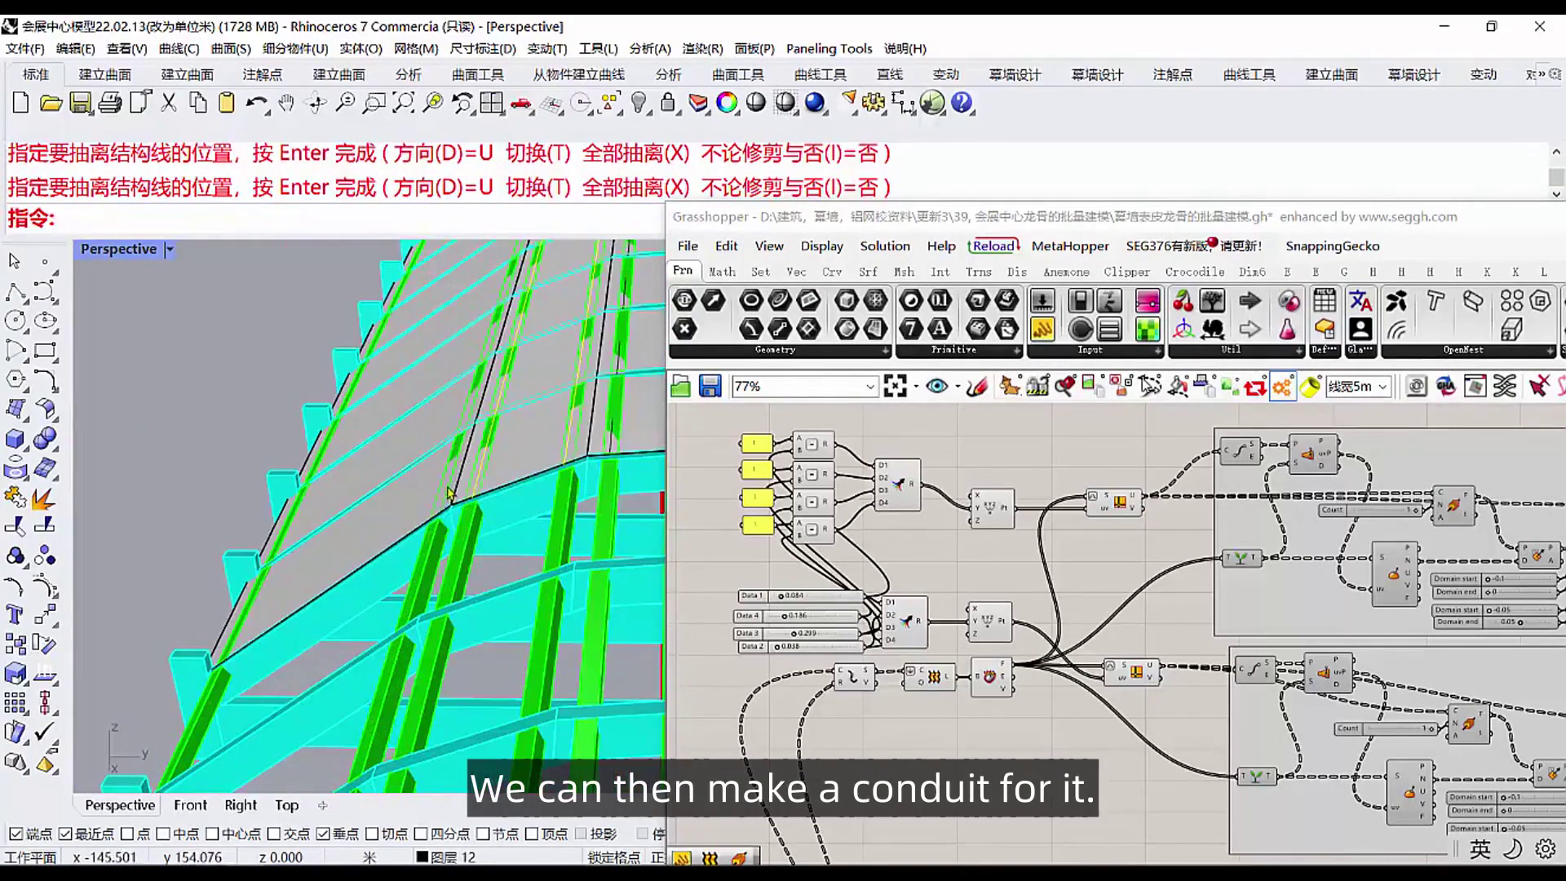
{"action": "key", "text": "ctrl+a"}
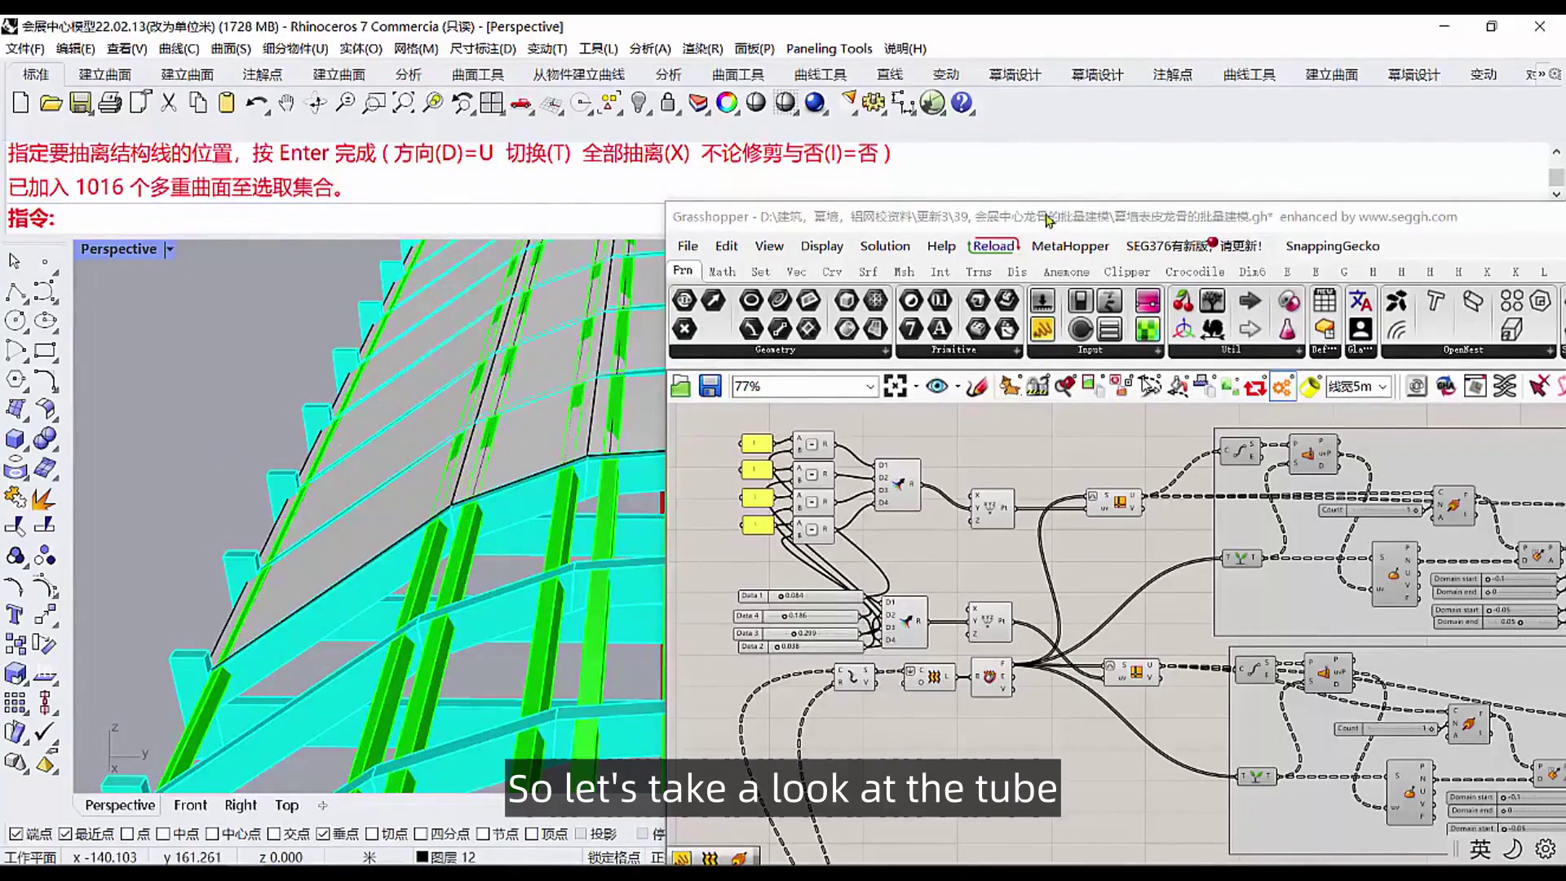
{"action": "left_click_drag", "start_coordinate": [1049, 220], "coordinate": [1048, 99]}
{"action": "scroll", "coordinate": [938, 565], "scroll_direction": "up", "scroll_amount": 2}
{"action": "scroll", "coordinate": [881, 678], "scroll_direction": "up", "scroll_amount": 2}
{"action": "left_click", "coordinate": [849, 663]}
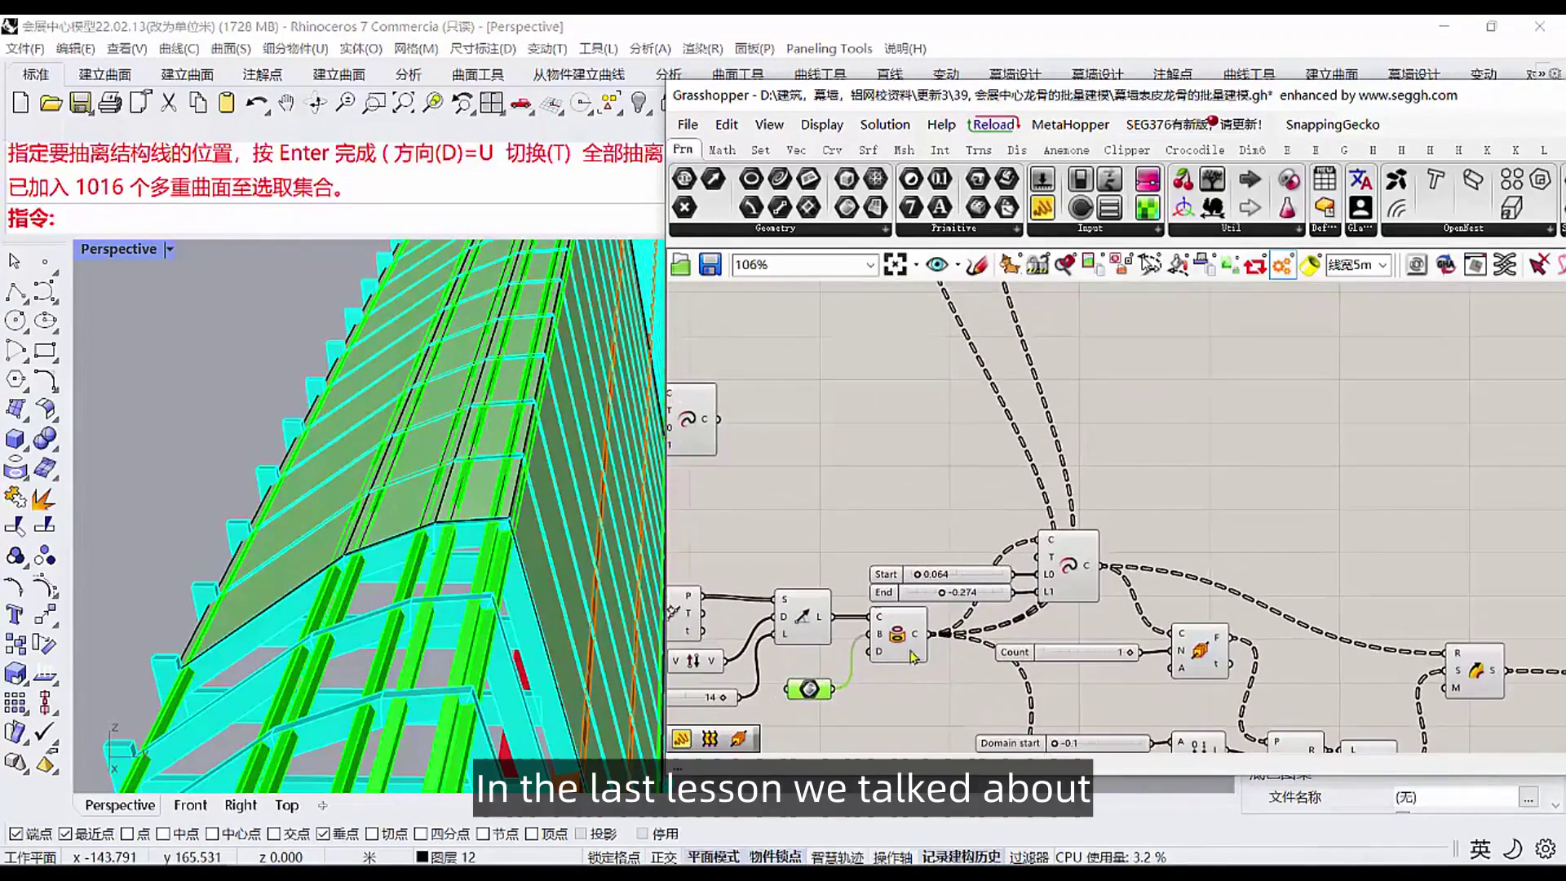
{"action": "left_click", "coordinate": [907, 658]}
{"action": "right_click_drag", "start_coordinate": [522, 531], "coordinate": [492, 552]}
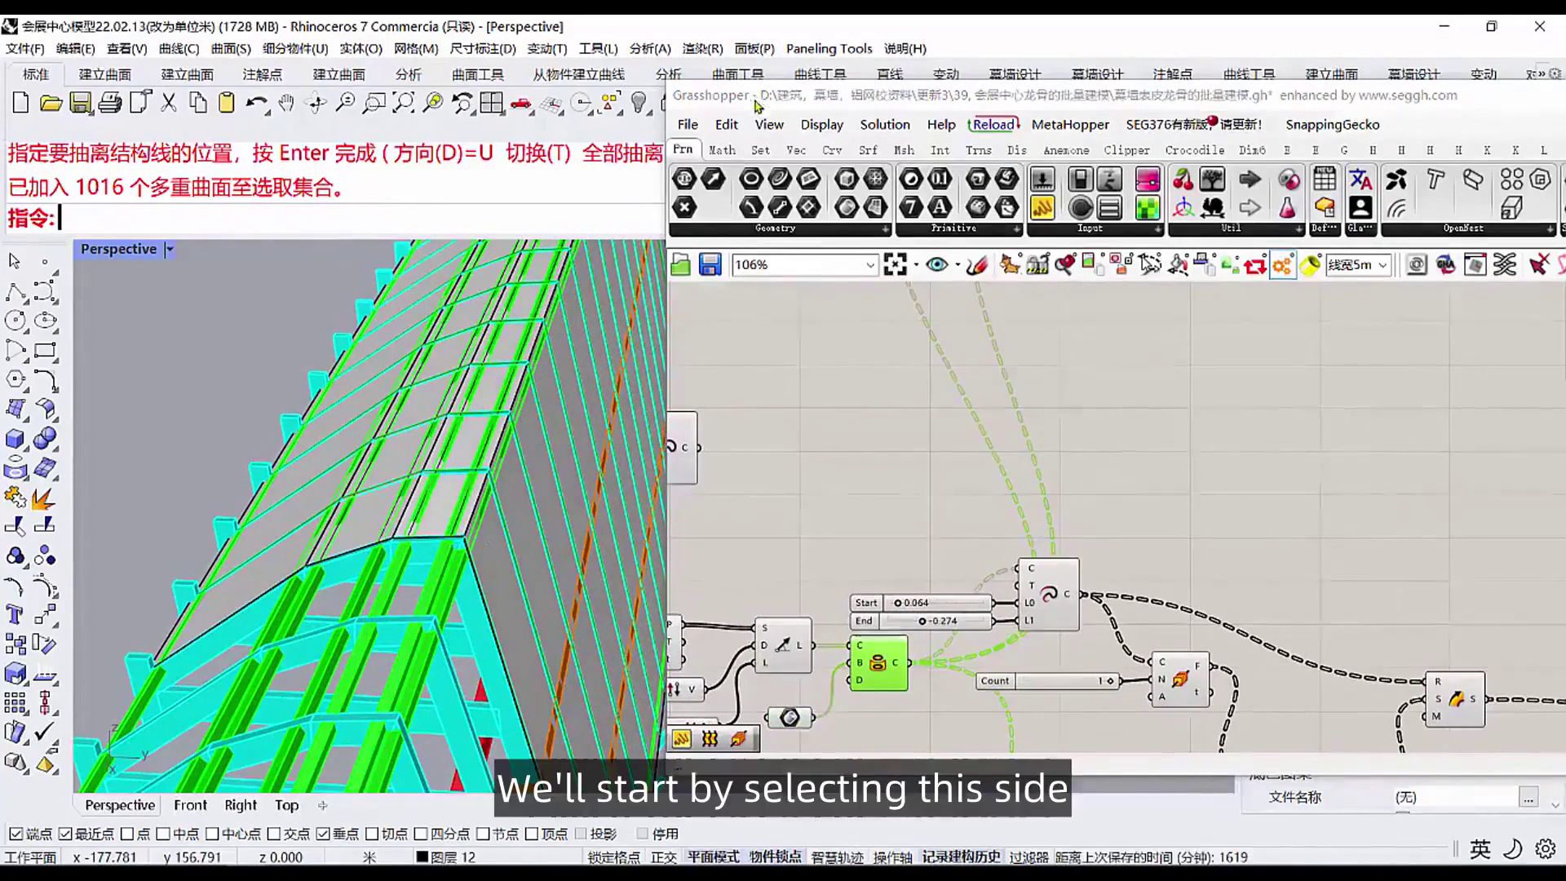
Step: Select all surfaces in the Rhino model and hide them
{"action": "left_click_drag", "start_coordinate": [759, 95], "coordinate": [762, 180]}
{"action": "left_click", "coordinate": [619, 114]}
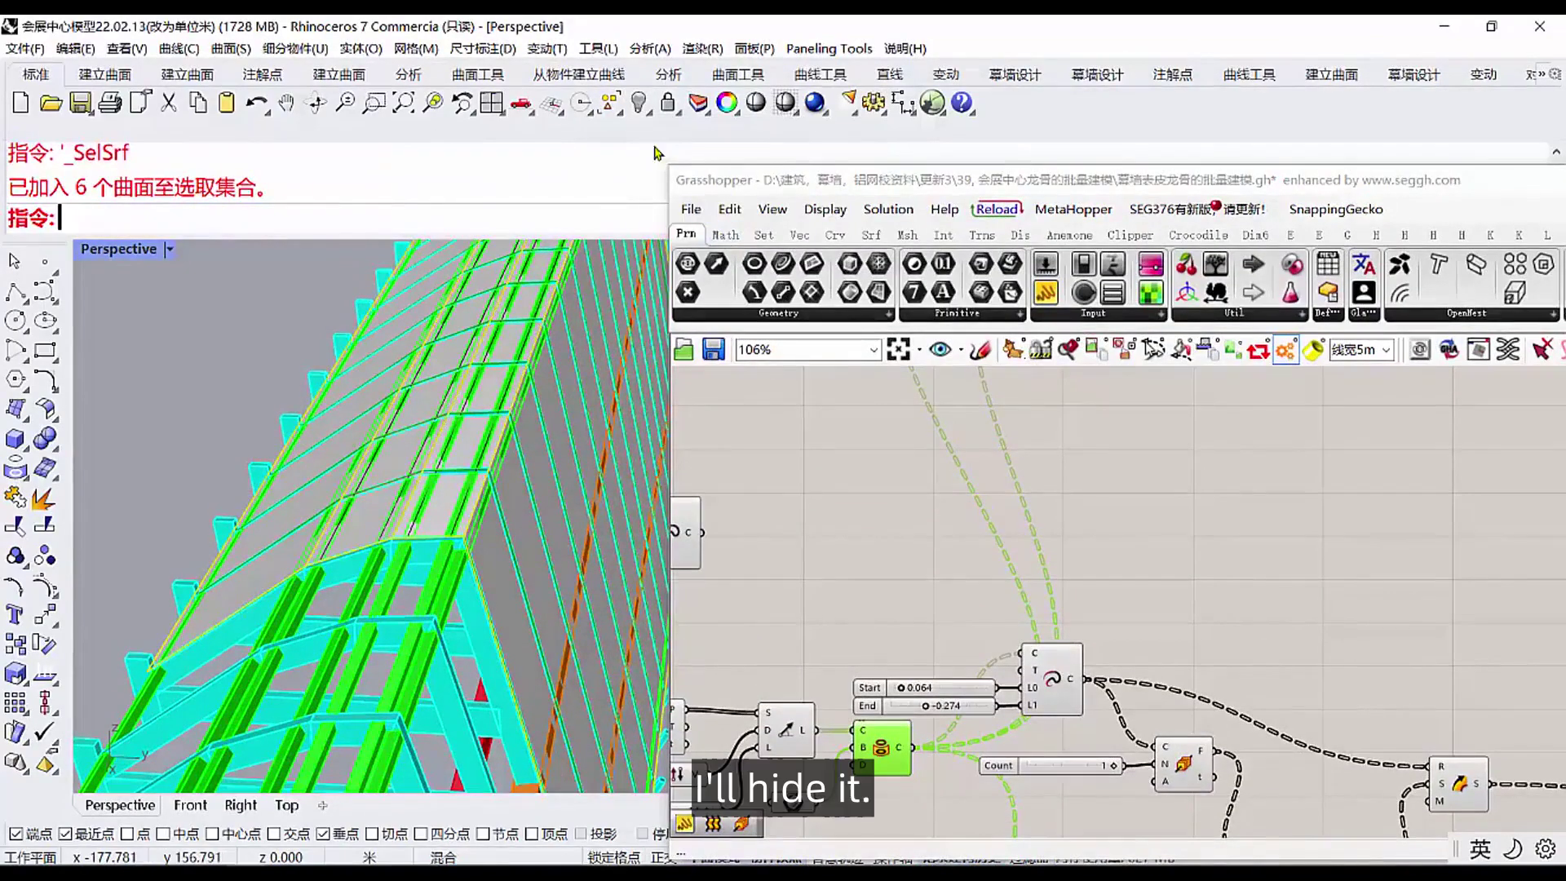
{"action": "left_click", "coordinate": [638, 106]}
{"action": "right_click_drag", "start_coordinate": [489, 489], "coordinate": [452, 511]}
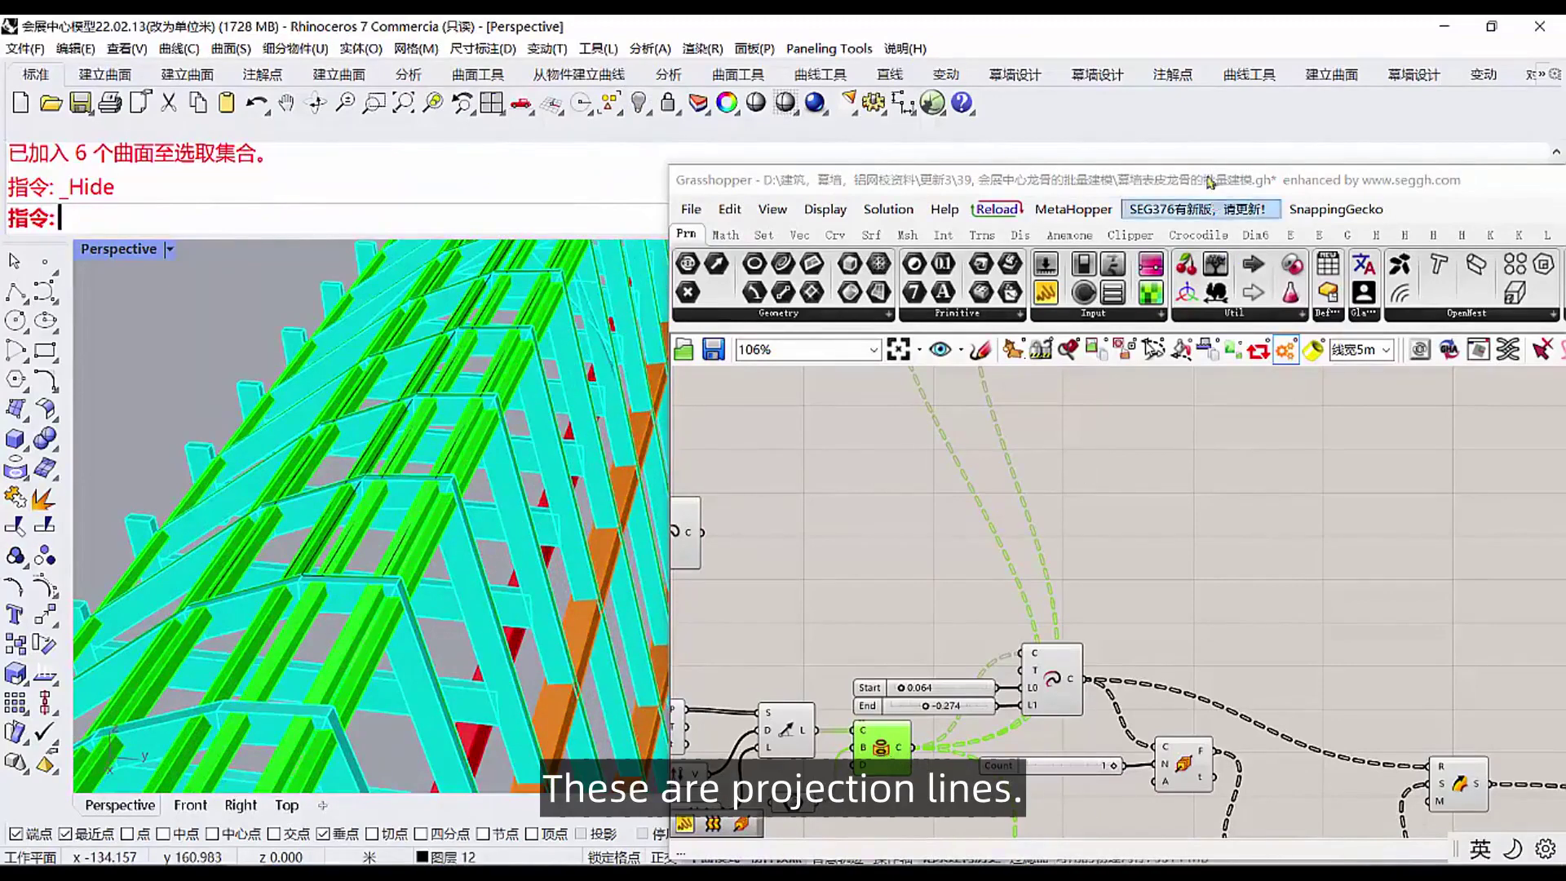
Step: Collapse the Grasshopper window and turn off the 生成龙骨 layer
{"action": "double_click", "coordinate": [1211, 179]}
{"action": "left_click", "coordinate": [1257, 273]}
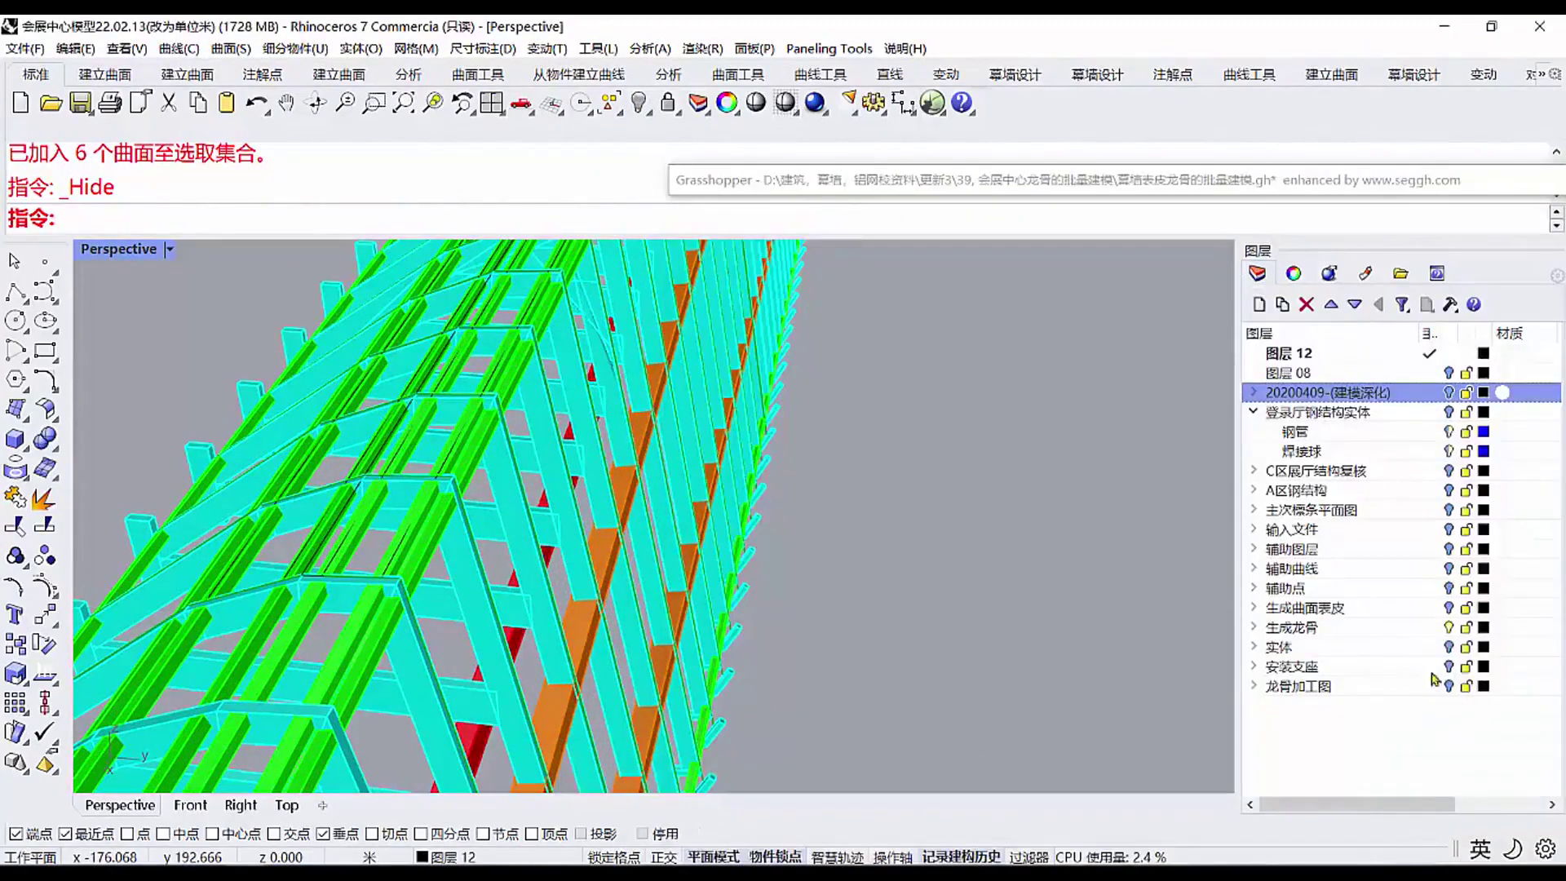
{"action": "left_click", "coordinate": [1448, 627]}
{"action": "right_click_drag", "start_coordinate": [530, 538], "coordinate": [499, 545]}
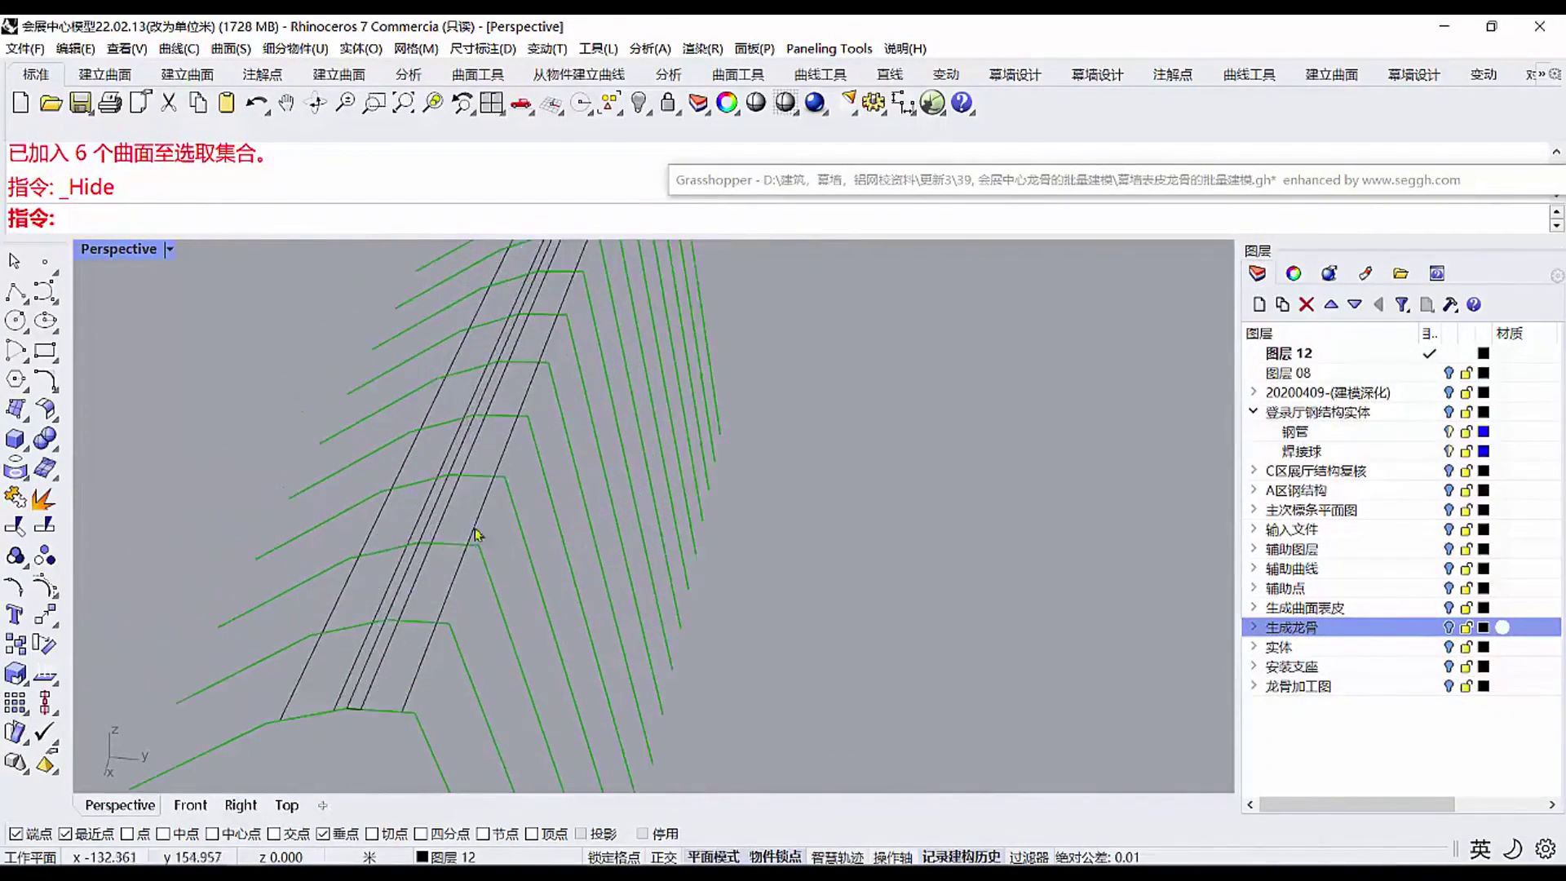
Step: Delete the black lengthwise curves running across the green projection lines
{"action": "left_click_drag", "start_coordinate": [361, 512], "coordinate": [361, 514]}
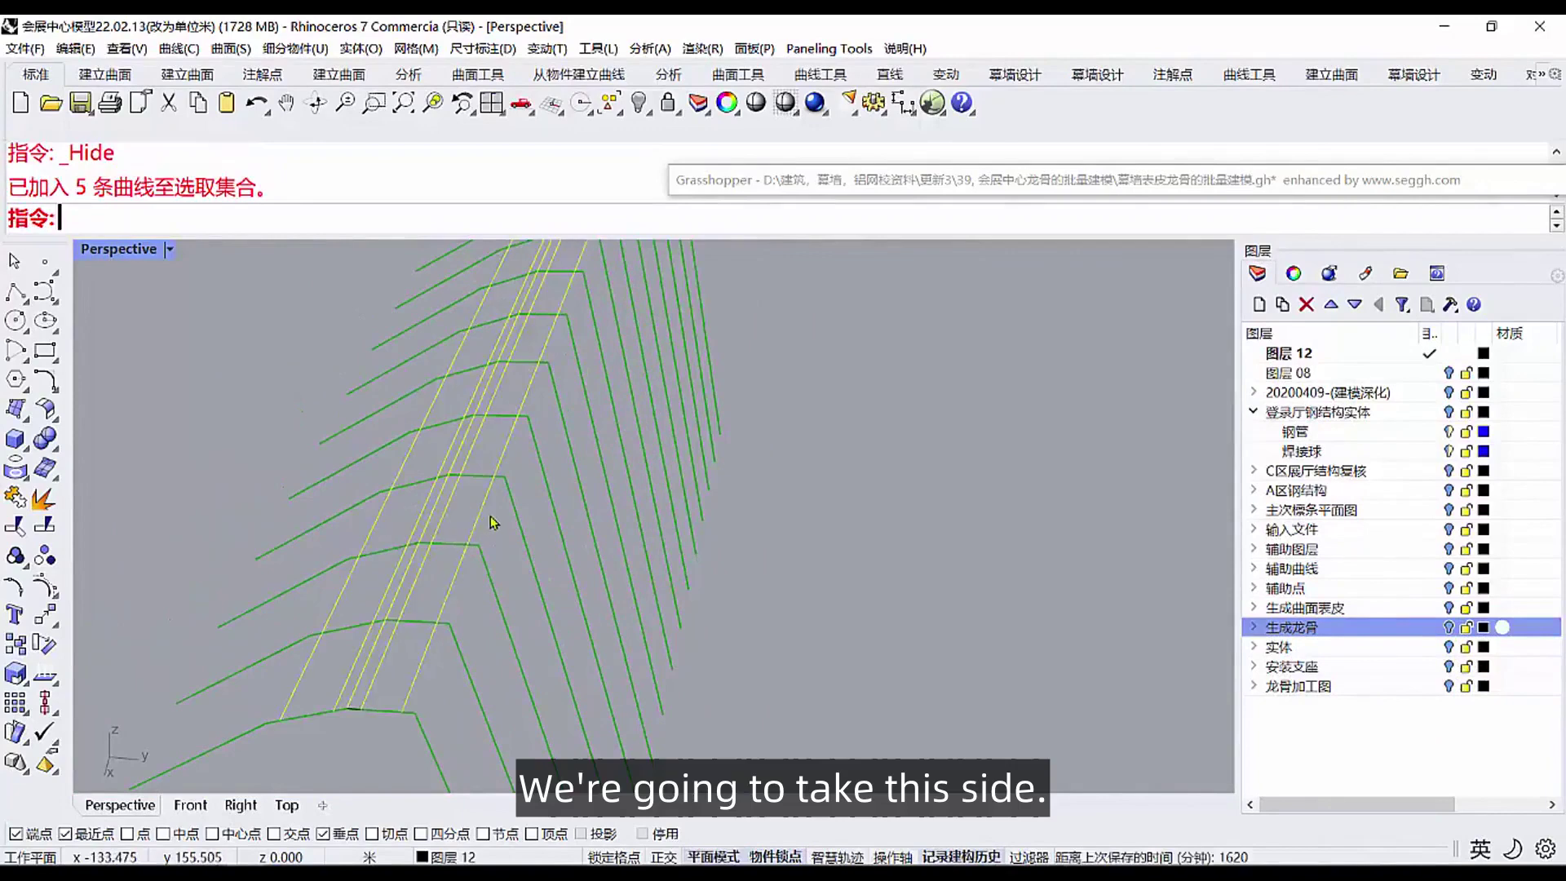
{"action": "key", "text": "Delete"}
{"action": "right_click_drag", "start_coordinate": [491, 516], "coordinate": [602, 556]}
Step: Restore the Grasshopper window and select the Loft component ahead of Deconstruct Brep to inspect its lofted surface
{"action": "double_click", "coordinate": [860, 180]}
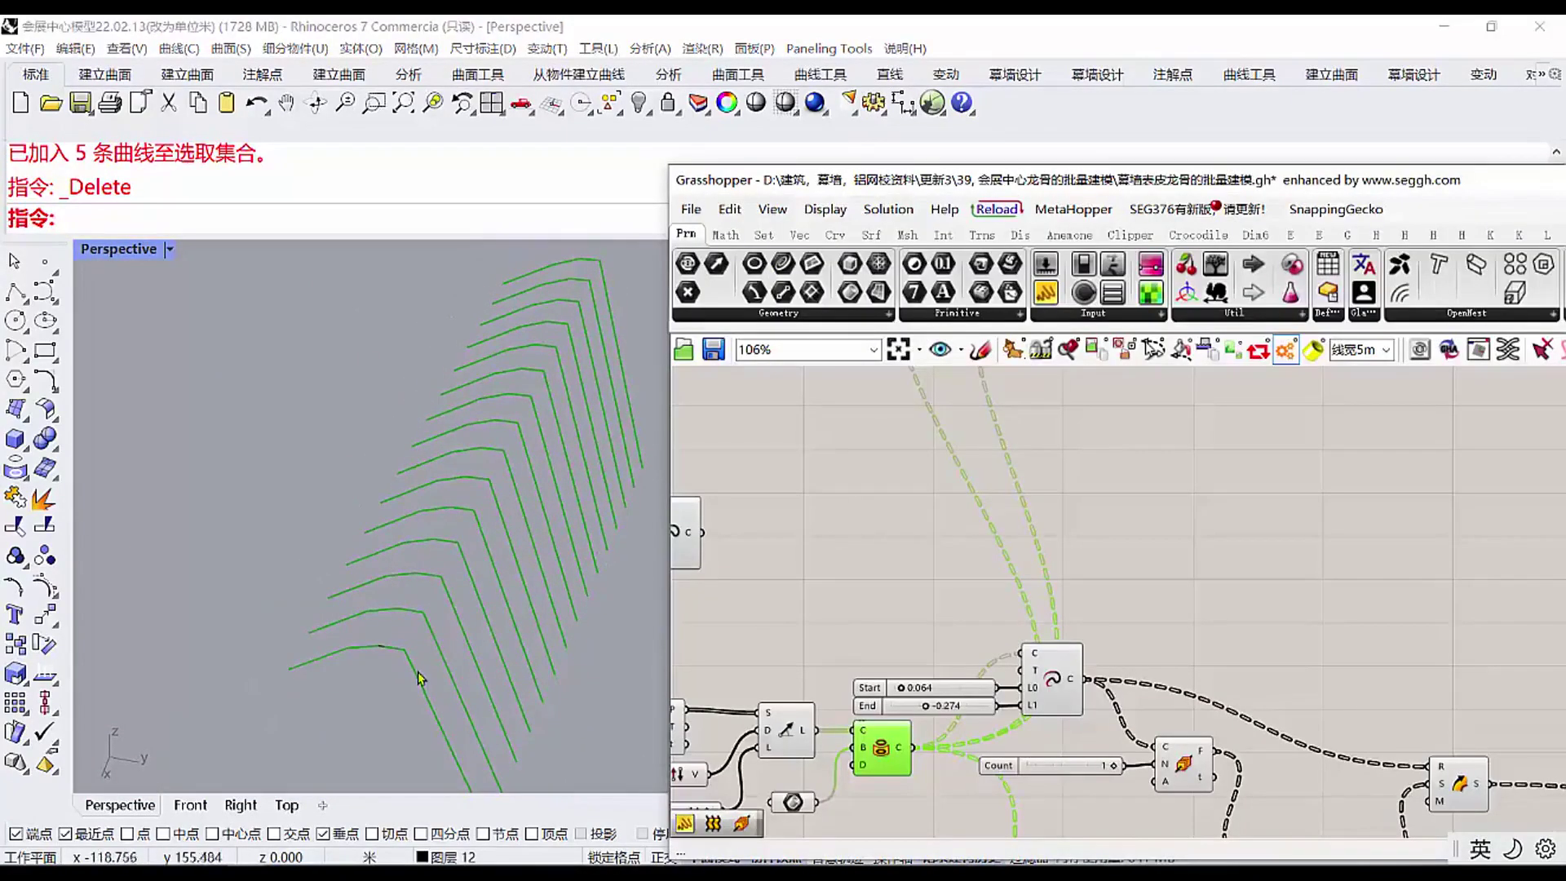
{"action": "right_click_drag", "start_coordinate": [860, 599], "coordinate": [887, 515]}
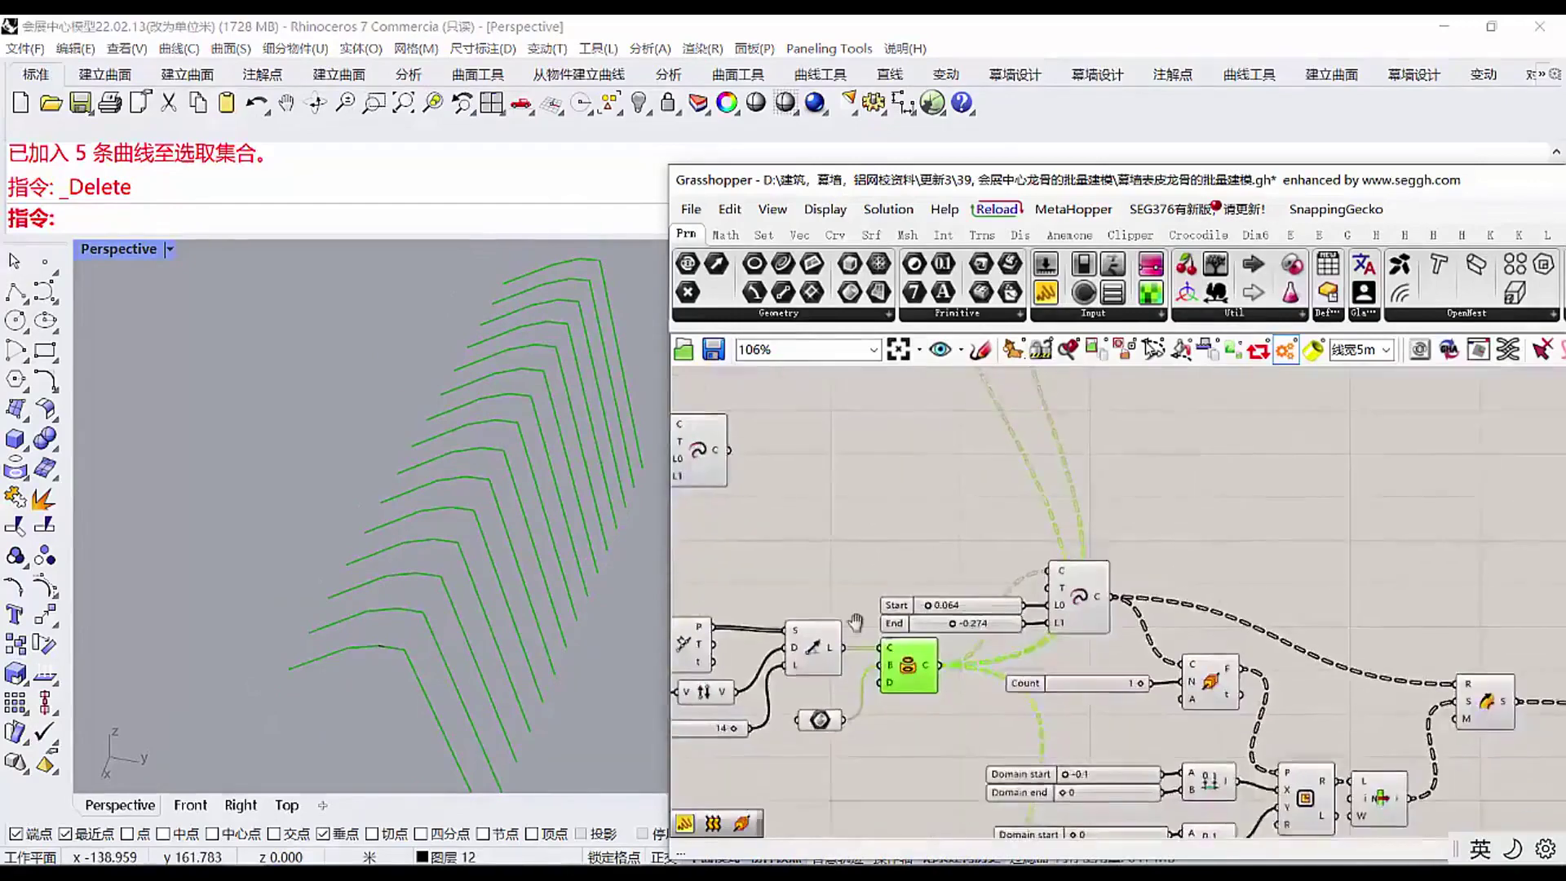
{"action": "scroll", "coordinate": [857, 622], "scroll_direction": "down", "scroll_amount": 3}
{"action": "right_click_drag", "start_coordinate": [943, 584], "coordinate": [873, 710]}
{"action": "scroll", "coordinate": [874, 709], "scroll_direction": "up", "scroll_amount": 1}
{"action": "right_click_drag", "start_coordinate": [1020, 444], "coordinate": [899, 484]}
{"action": "scroll", "coordinate": [899, 483], "scroll_direction": "up", "scroll_amount": 3}
{"action": "right_click_drag", "start_coordinate": [1012, 481], "coordinate": [1039, 484]}
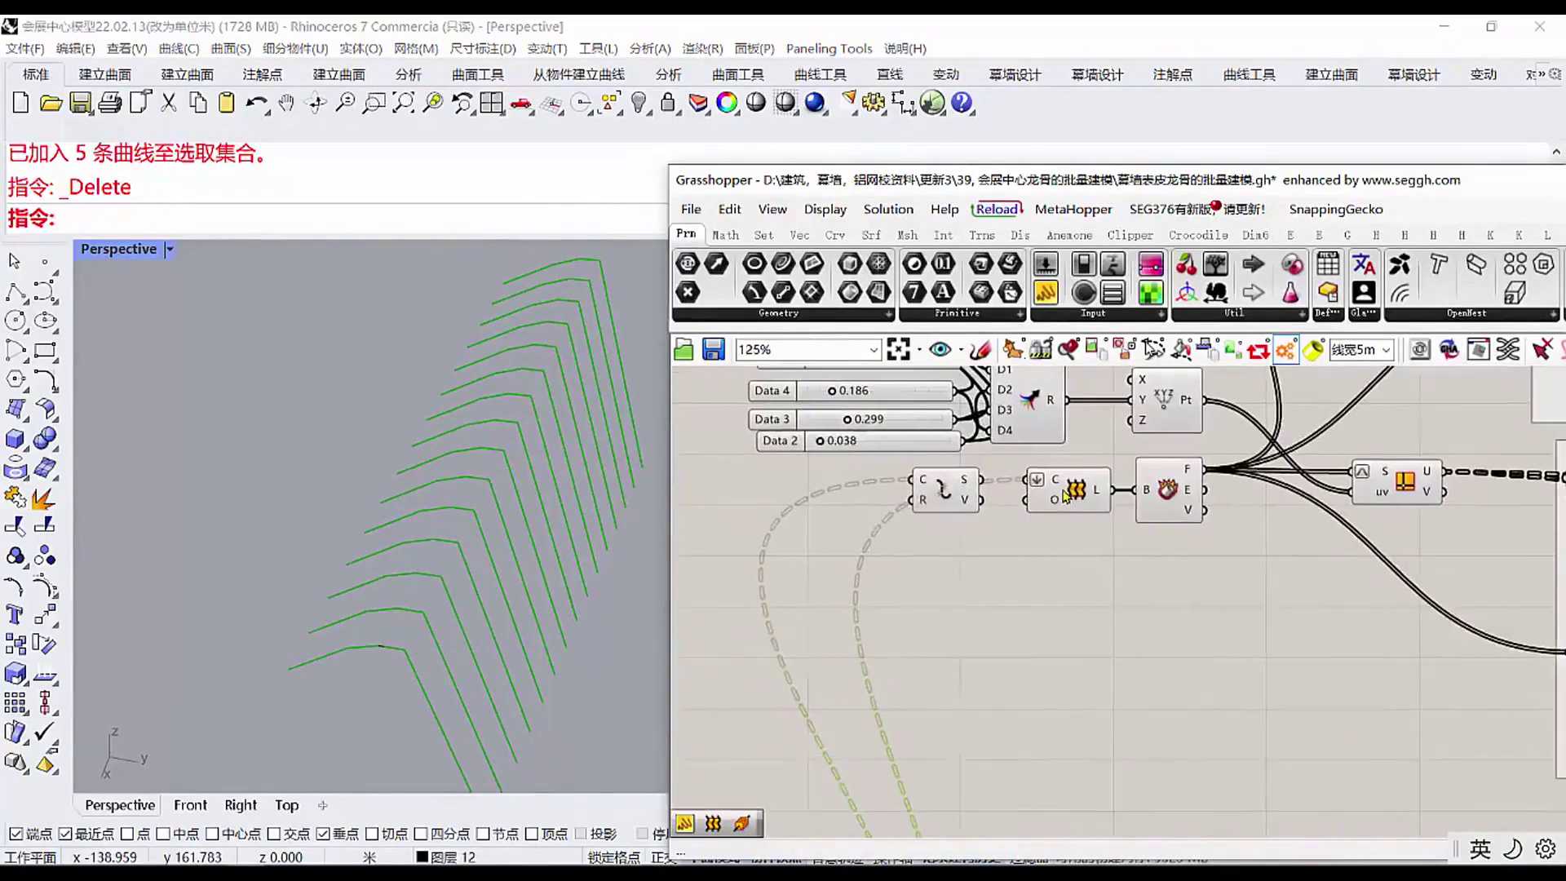
{"action": "left_click", "coordinate": [1064, 489]}
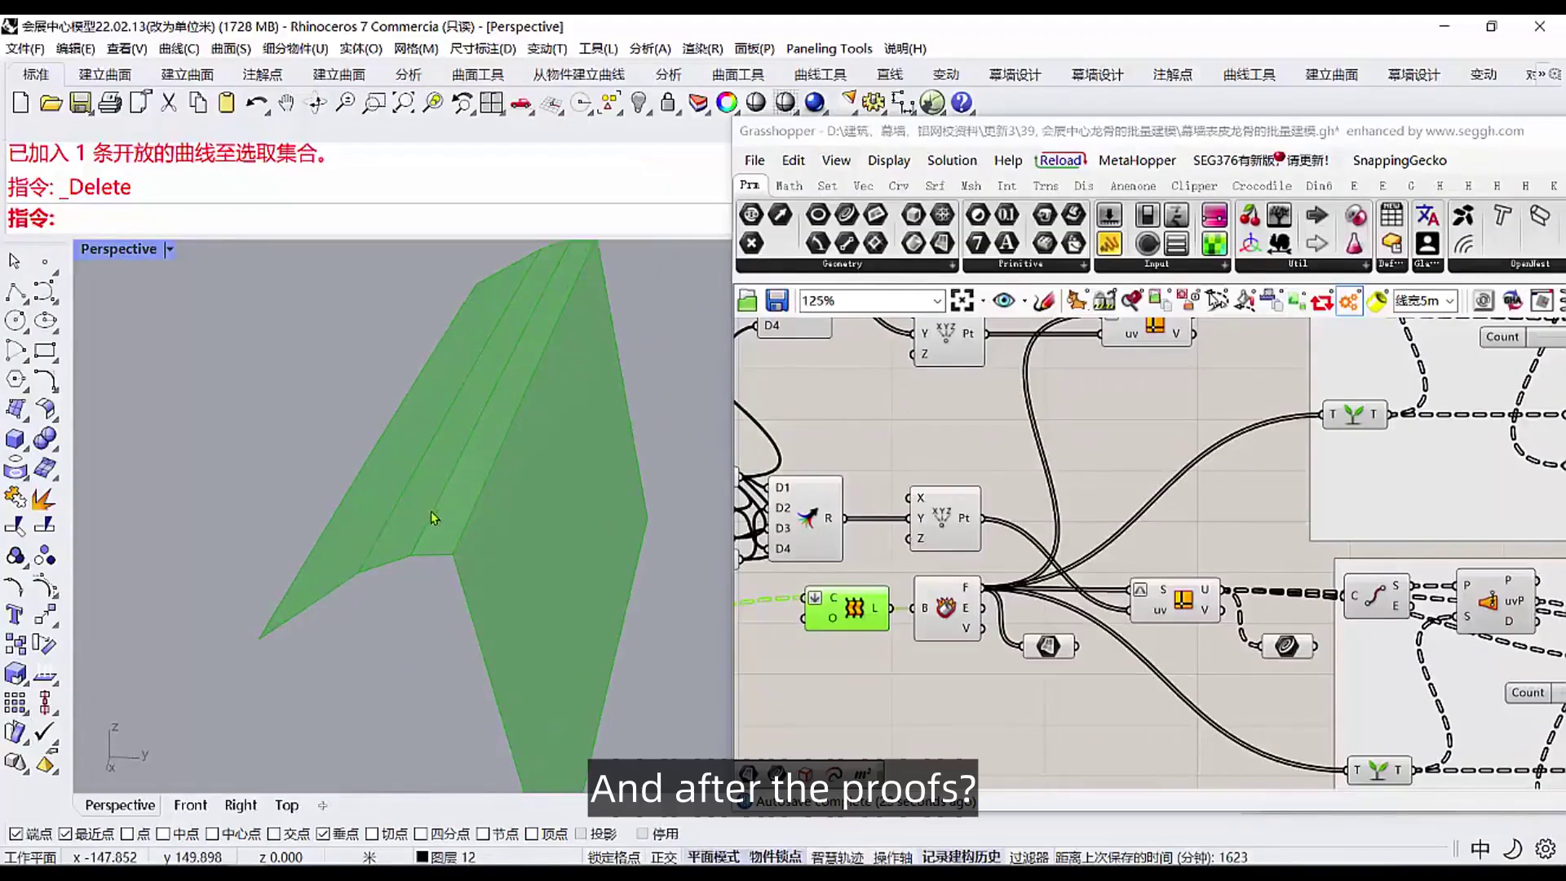
Step: Bake the faces in the Surface container after Deconstruct Brep into the Rhino model
{"action": "scroll", "coordinate": [1216, 661], "scroll_direction": "up", "scroll_amount": 3}
{"action": "left_click", "coordinate": [985, 643]}
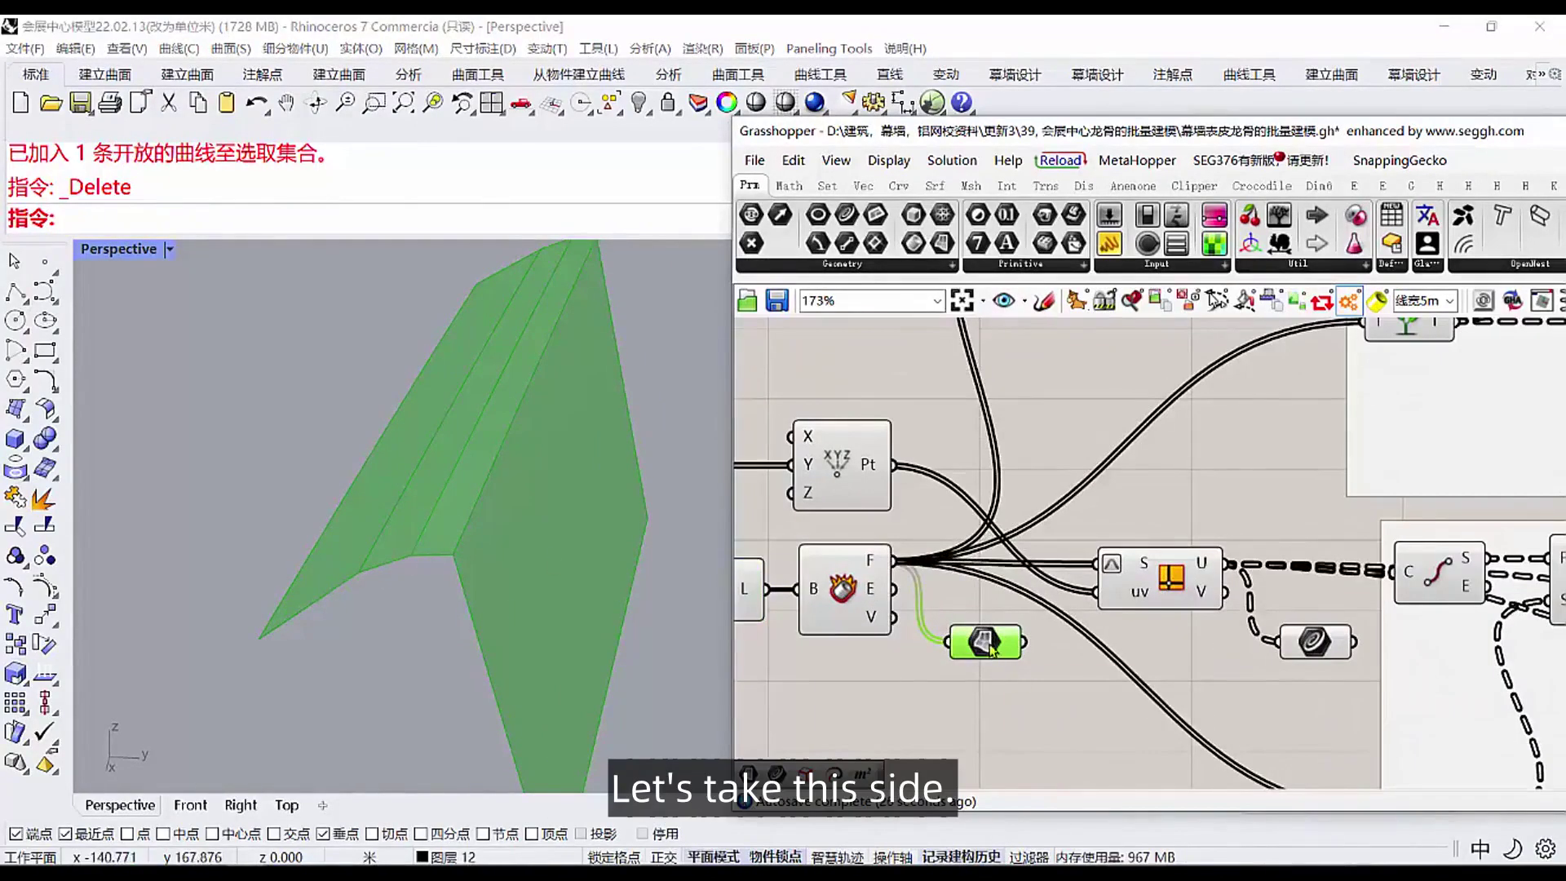
{"action": "right_click", "coordinate": [989, 647]}
{"action": "key", "text": "Escape"}
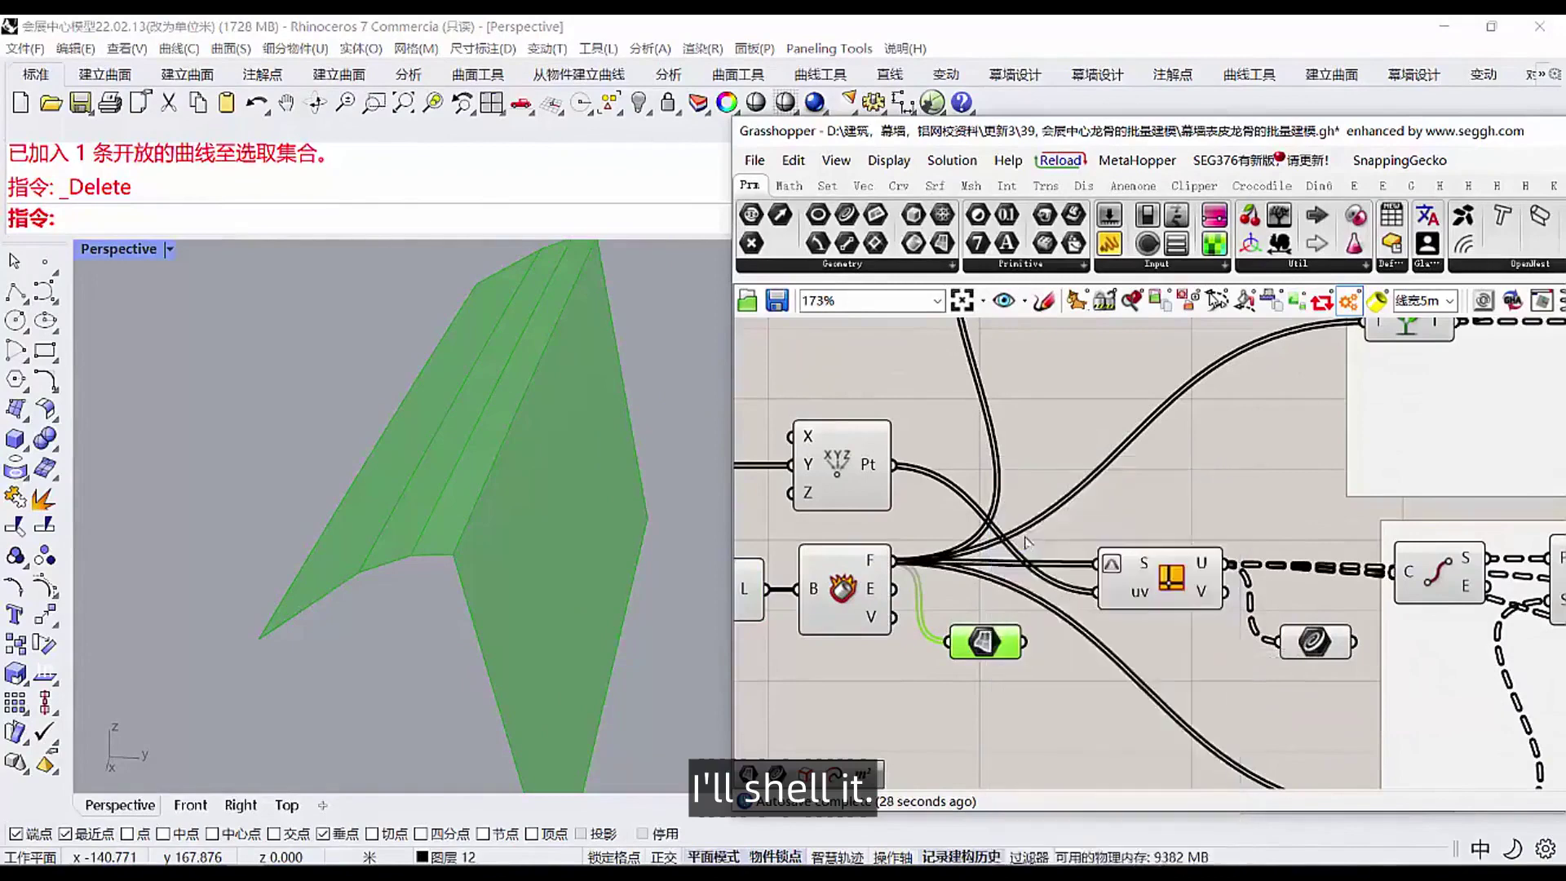
{"action": "left_click", "coordinate": [1025, 543]}
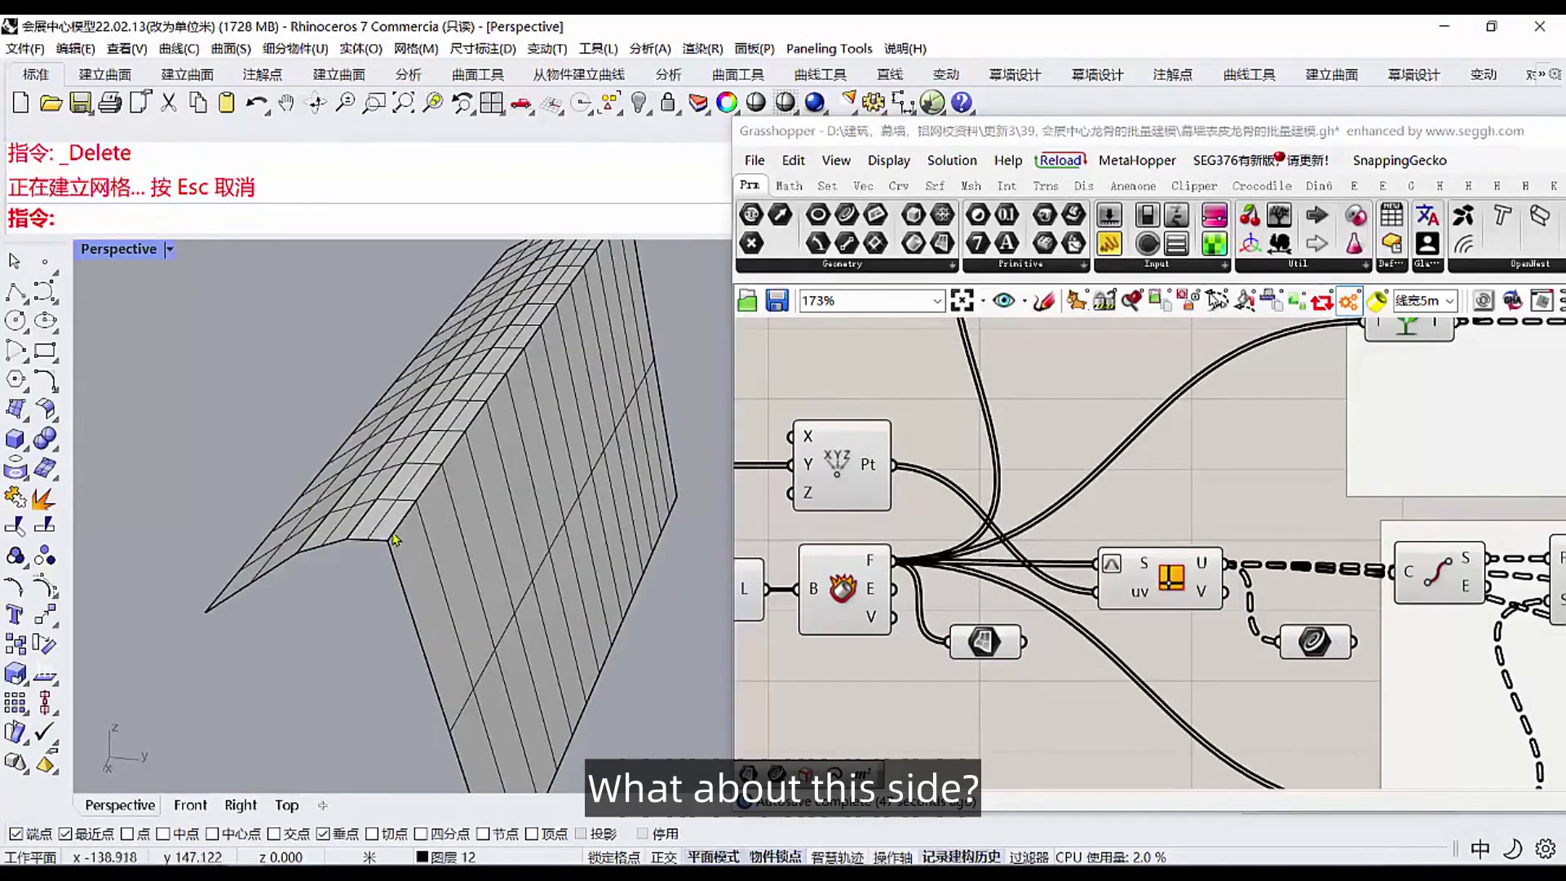
Step: Extract two U-direction isocurves from the steep side surface, one near its upper edge and one near its lower edge
{"action": "left_click", "coordinate": [15, 470]}
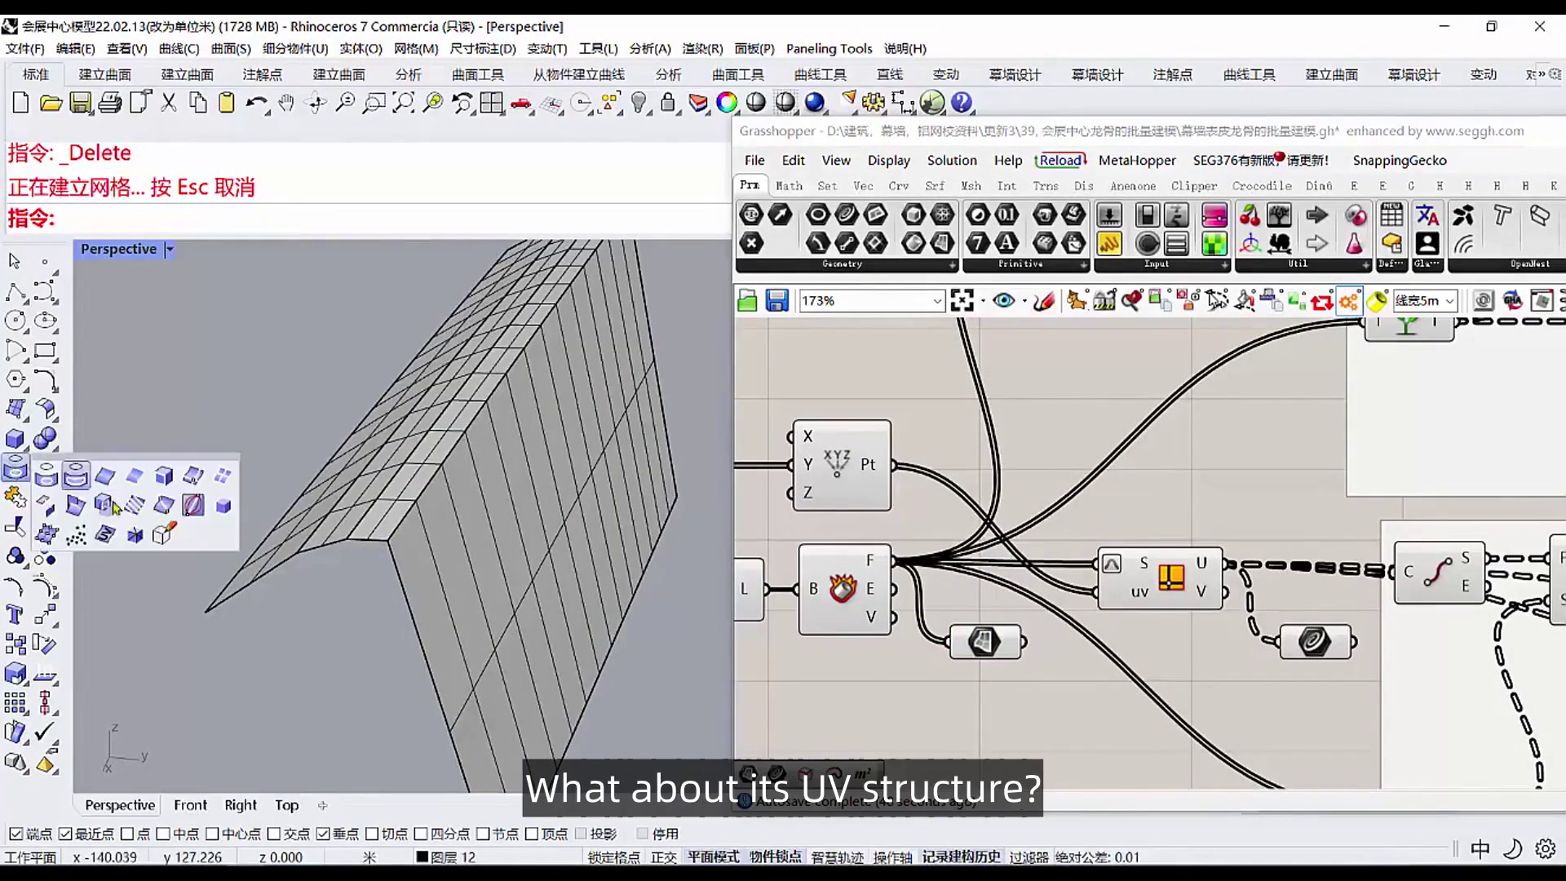
{"action": "left_click", "coordinate": [193, 477]}
{"action": "right_click_drag", "start_coordinate": [367, 506], "coordinate": [420, 535]}
{"action": "left_click", "coordinate": [343, 485]}
{"action": "right_click_drag", "start_coordinate": [412, 457], "coordinate": [423, 659]}
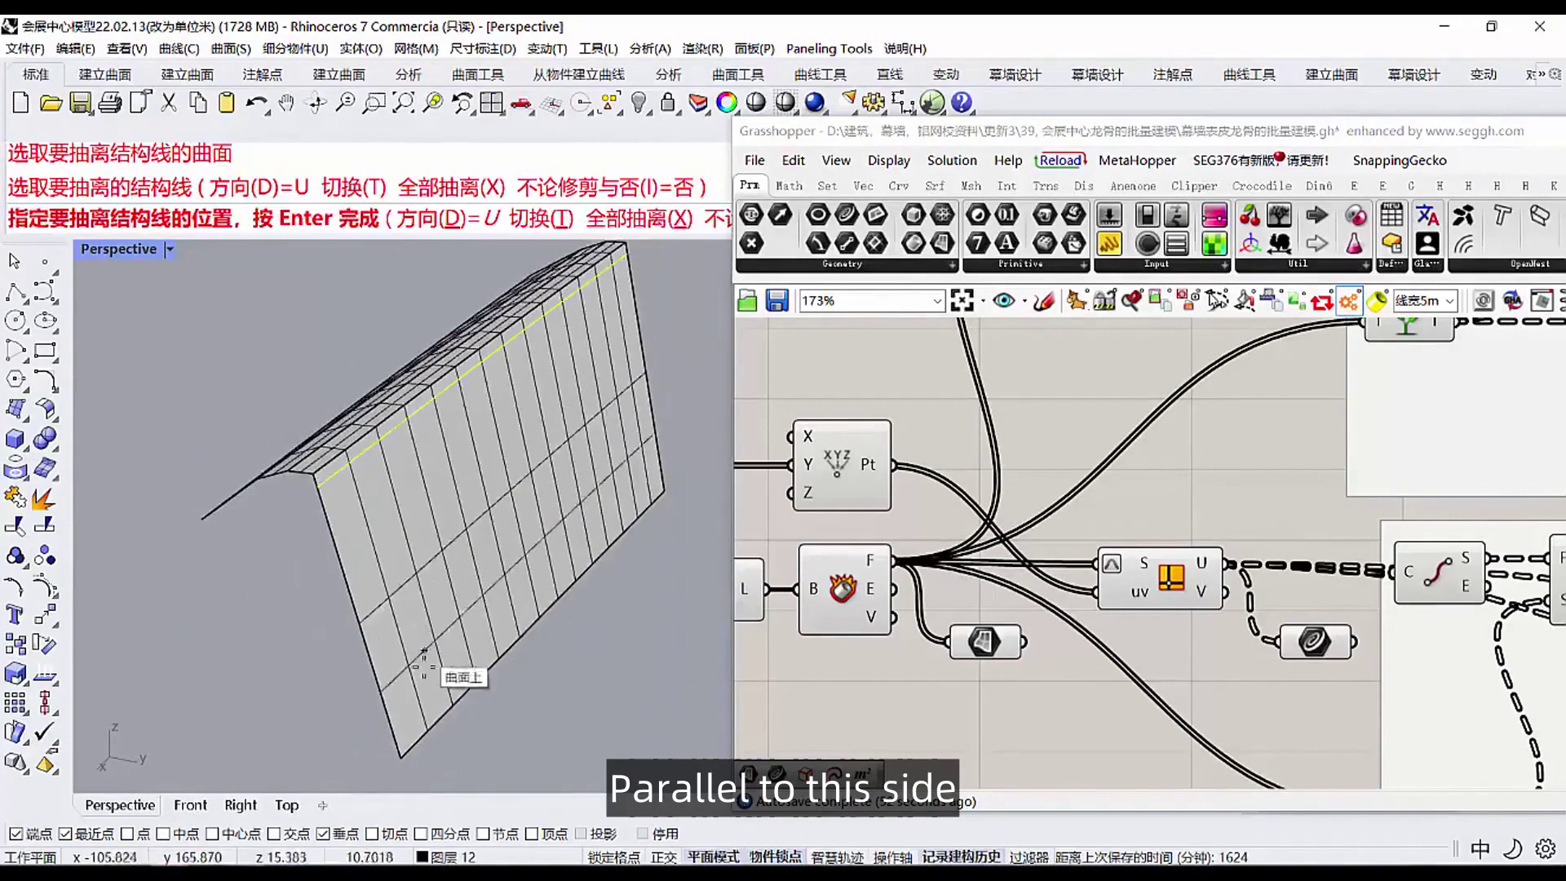
{"action": "left_click", "coordinate": [432, 691]}
{"action": "right_click", "coordinate": [432, 692]}
{"action": "right_click_drag", "start_coordinate": [357, 510], "coordinate": [426, 530]}
{"action": "scroll", "coordinate": [405, 504], "scroll_direction": "down", "scroll_amount": 3}
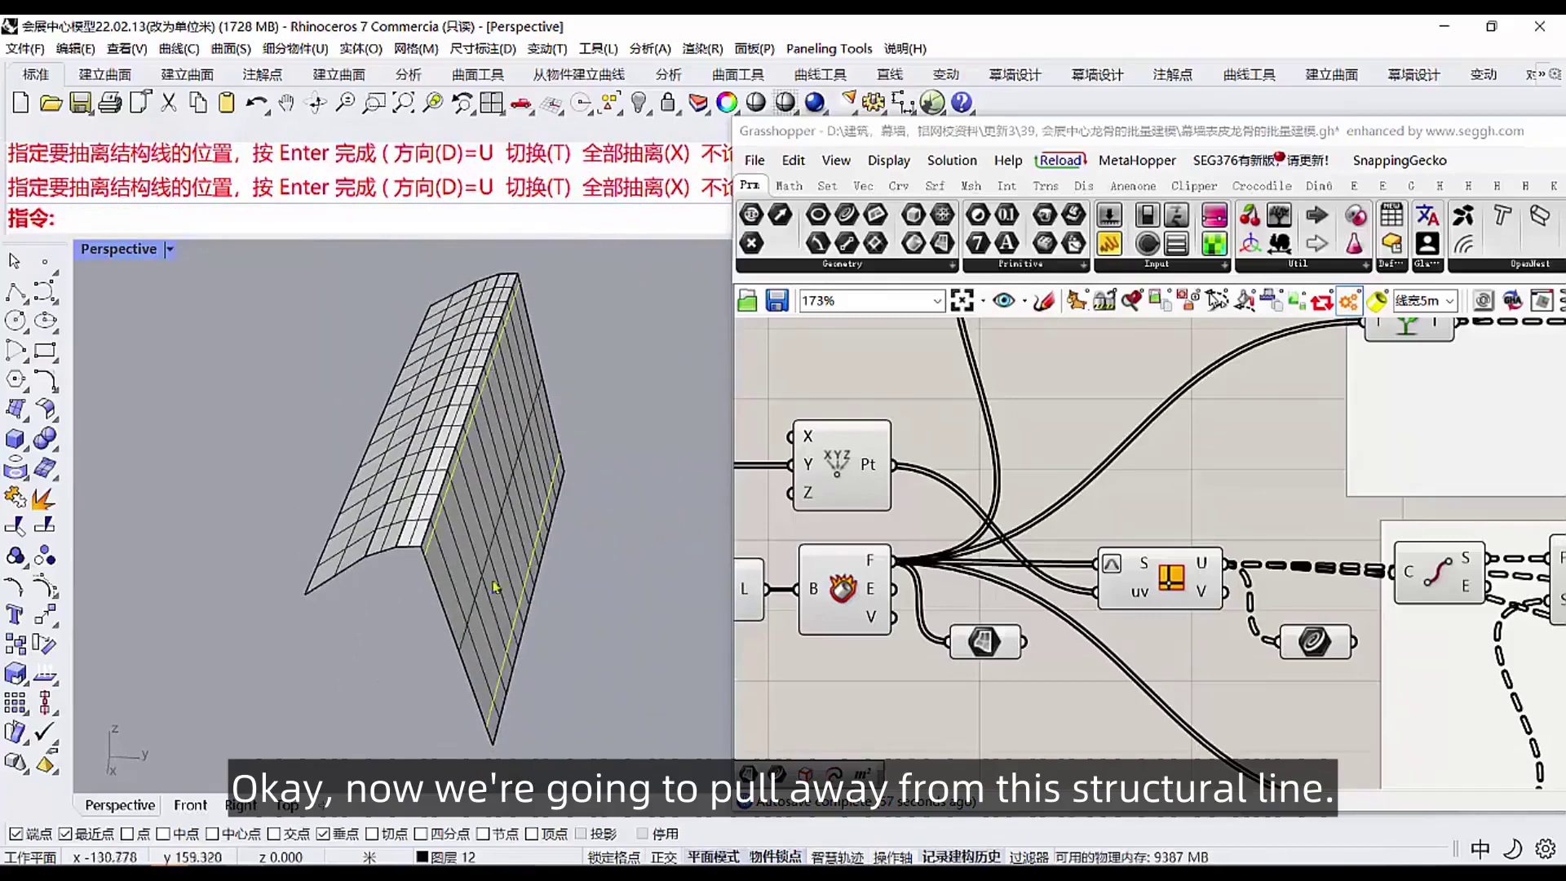
Step: Extract a lengthwise U-direction isocurve near the free edge of the outer sloping surface, toggling the direction to V and back to U first
{"action": "right_click_drag", "start_coordinate": [1145, 581], "coordinate": [1028, 560]}
{"action": "right_click_drag", "start_coordinate": [489, 522], "coordinate": [436, 624]}
{"action": "left_click", "coordinate": [489, 554]}
{"action": "scroll", "coordinate": [526, 546], "scroll_direction": "up", "scroll_amount": 2}
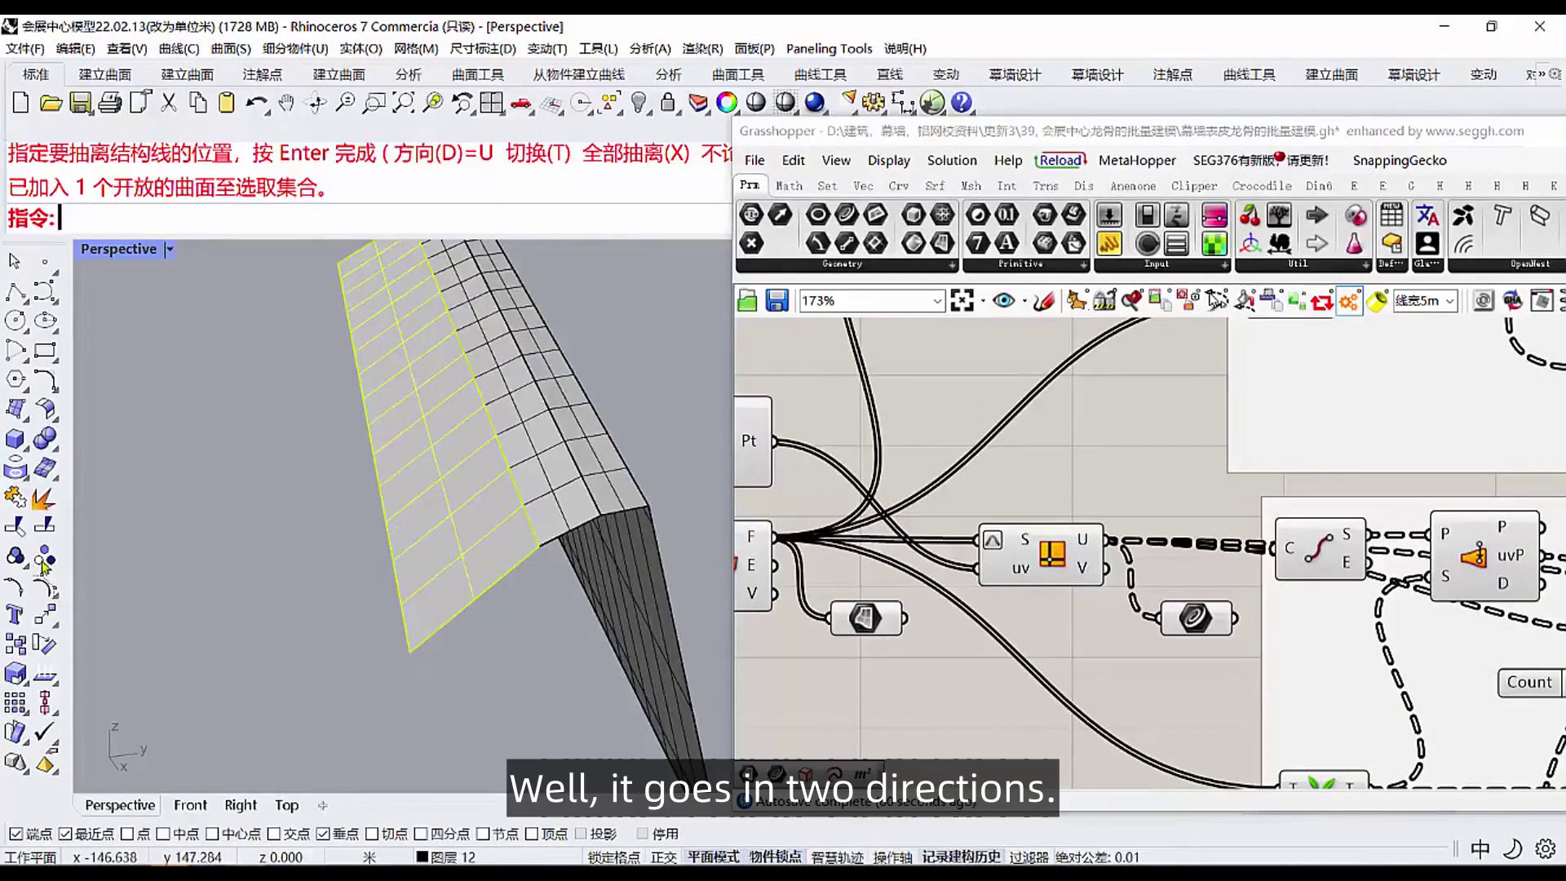
{"action": "left_click", "coordinate": [16, 469]}
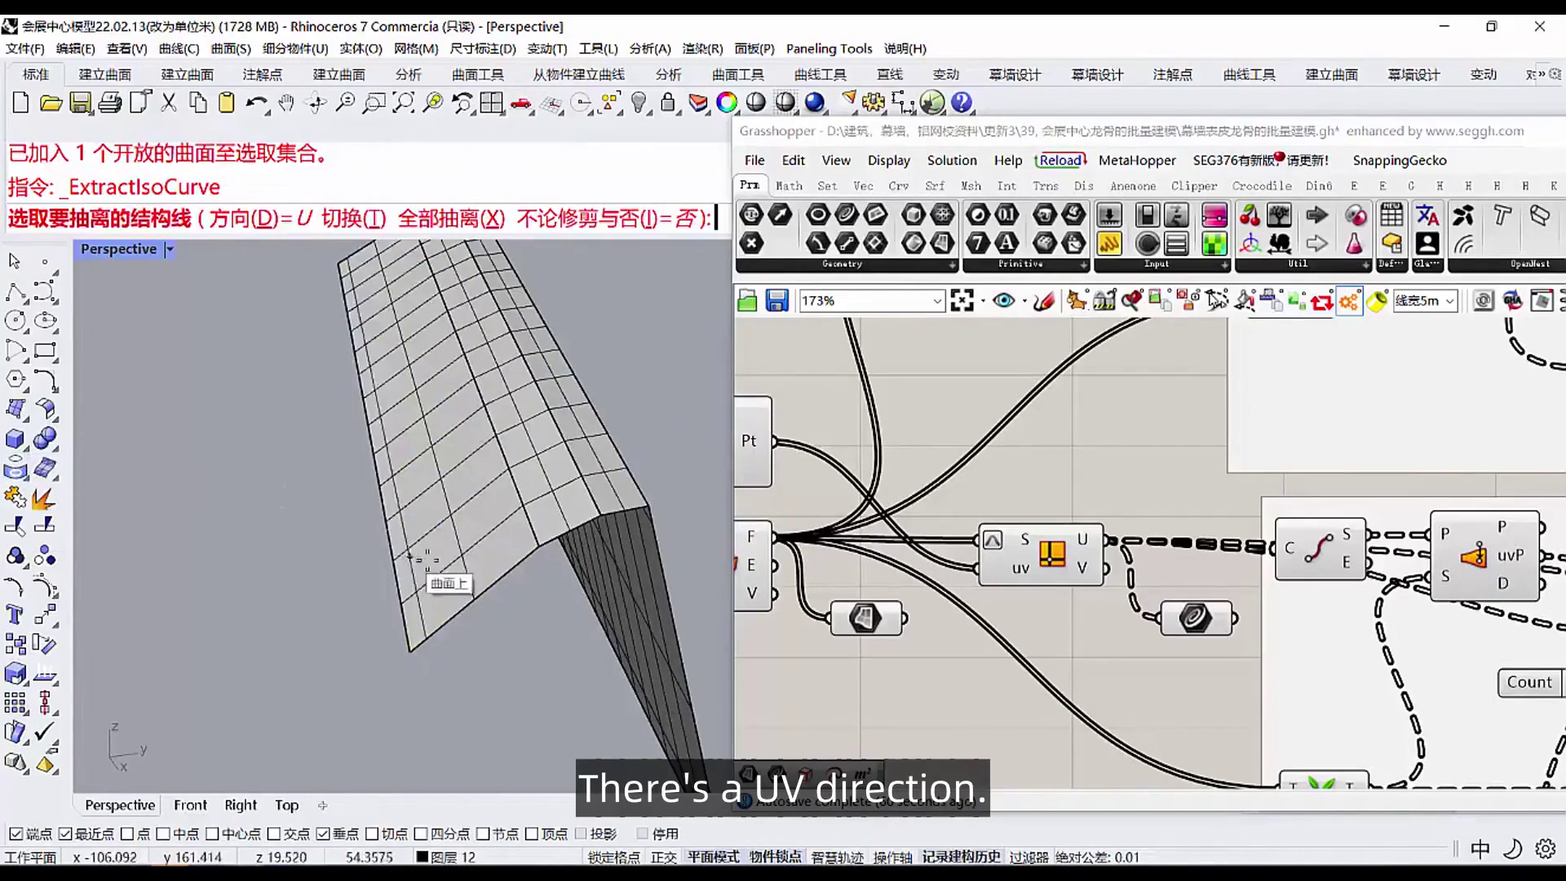
{"action": "type", "text": "t"}
{"action": "key", "text": "Return"}
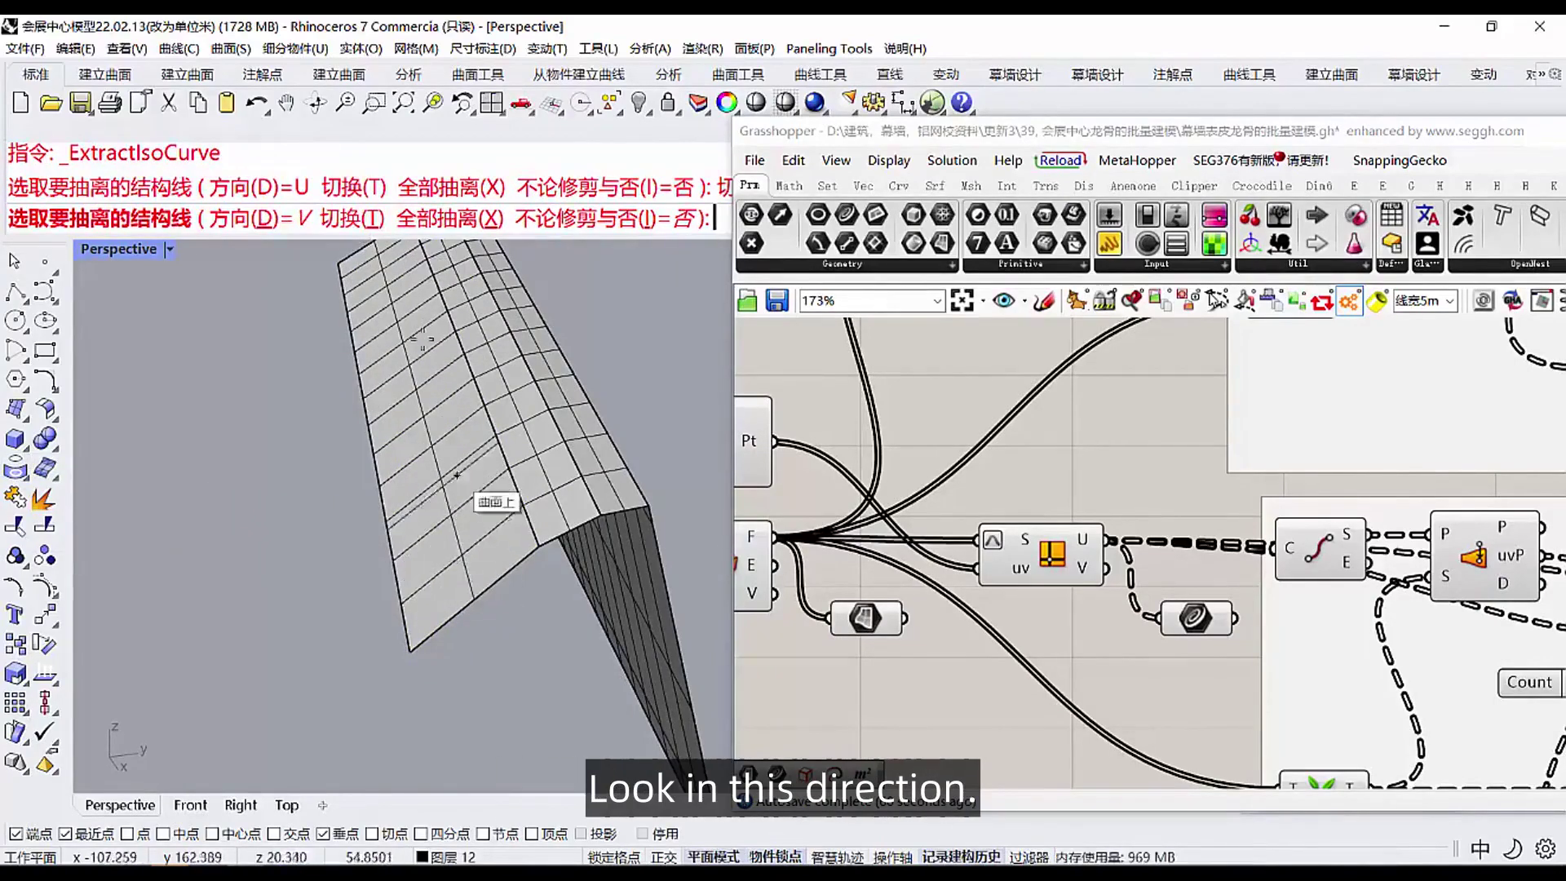
{"action": "left_click", "coordinate": [343, 218]}
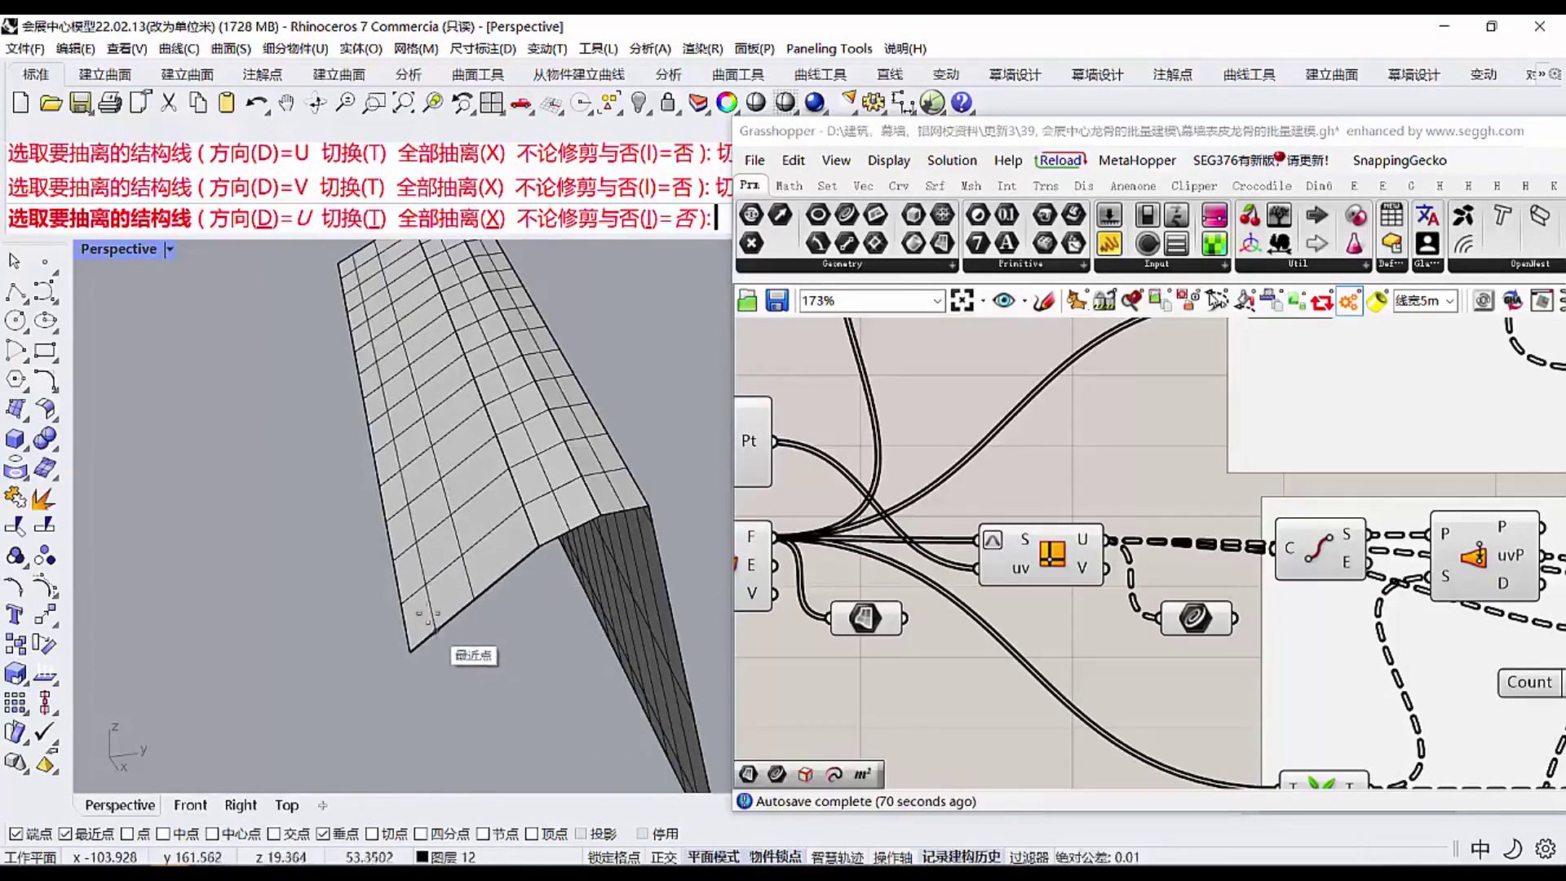
{"action": "left_click", "coordinate": [417, 585]}
{"action": "key", "text": "Return"}
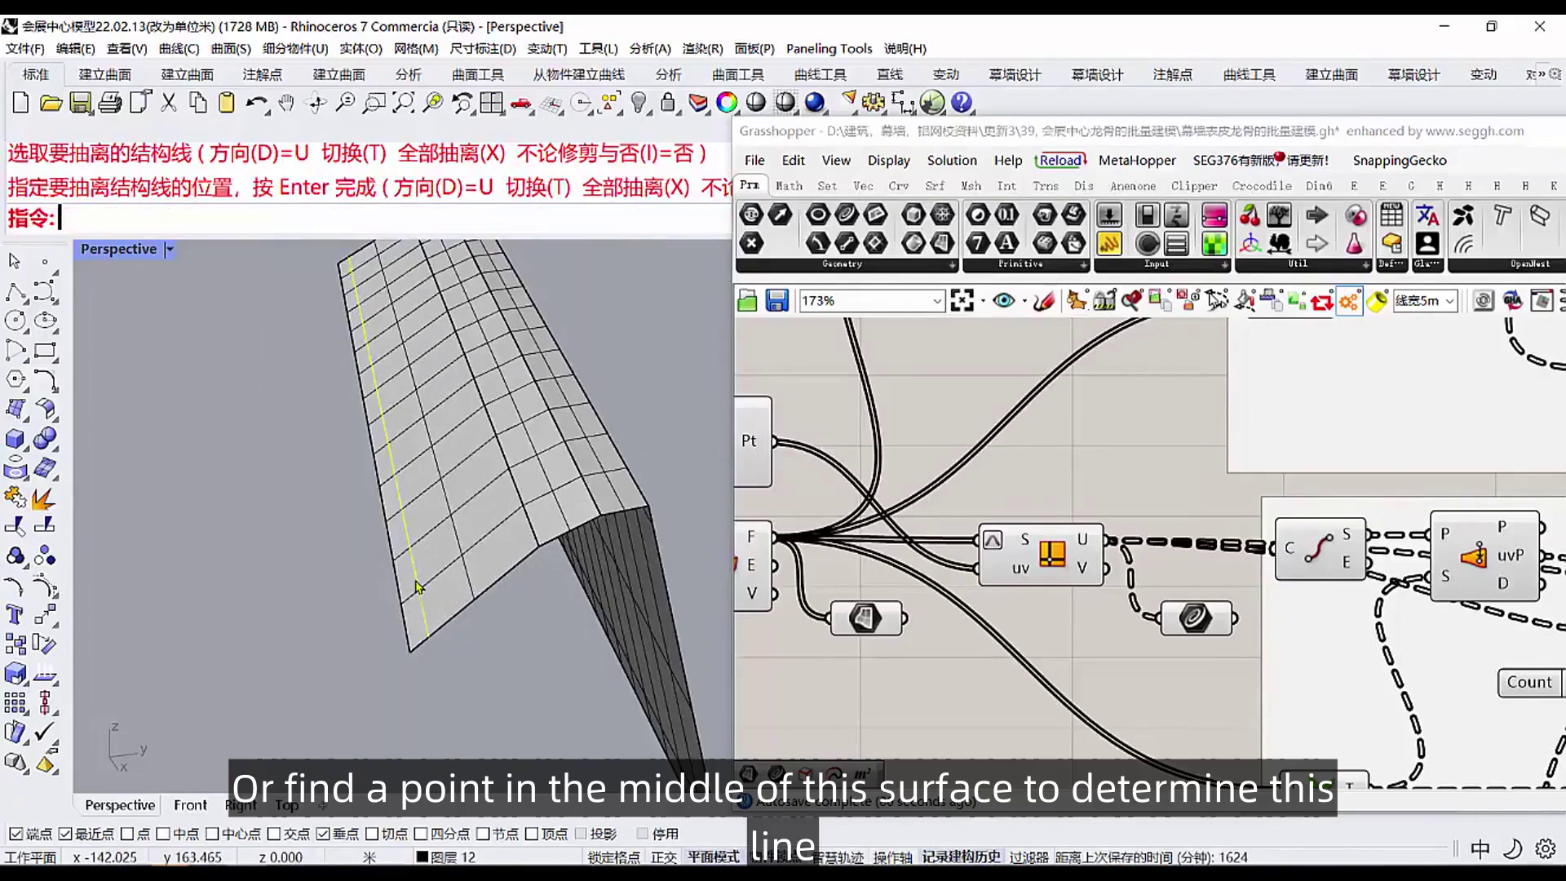
Step: Examine the isocurve component's uv input in Grasshopper and the Construct Point component that feeds it
{"action": "right_click_drag", "start_coordinate": [1009, 570], "coordinate": [1269, 594]}
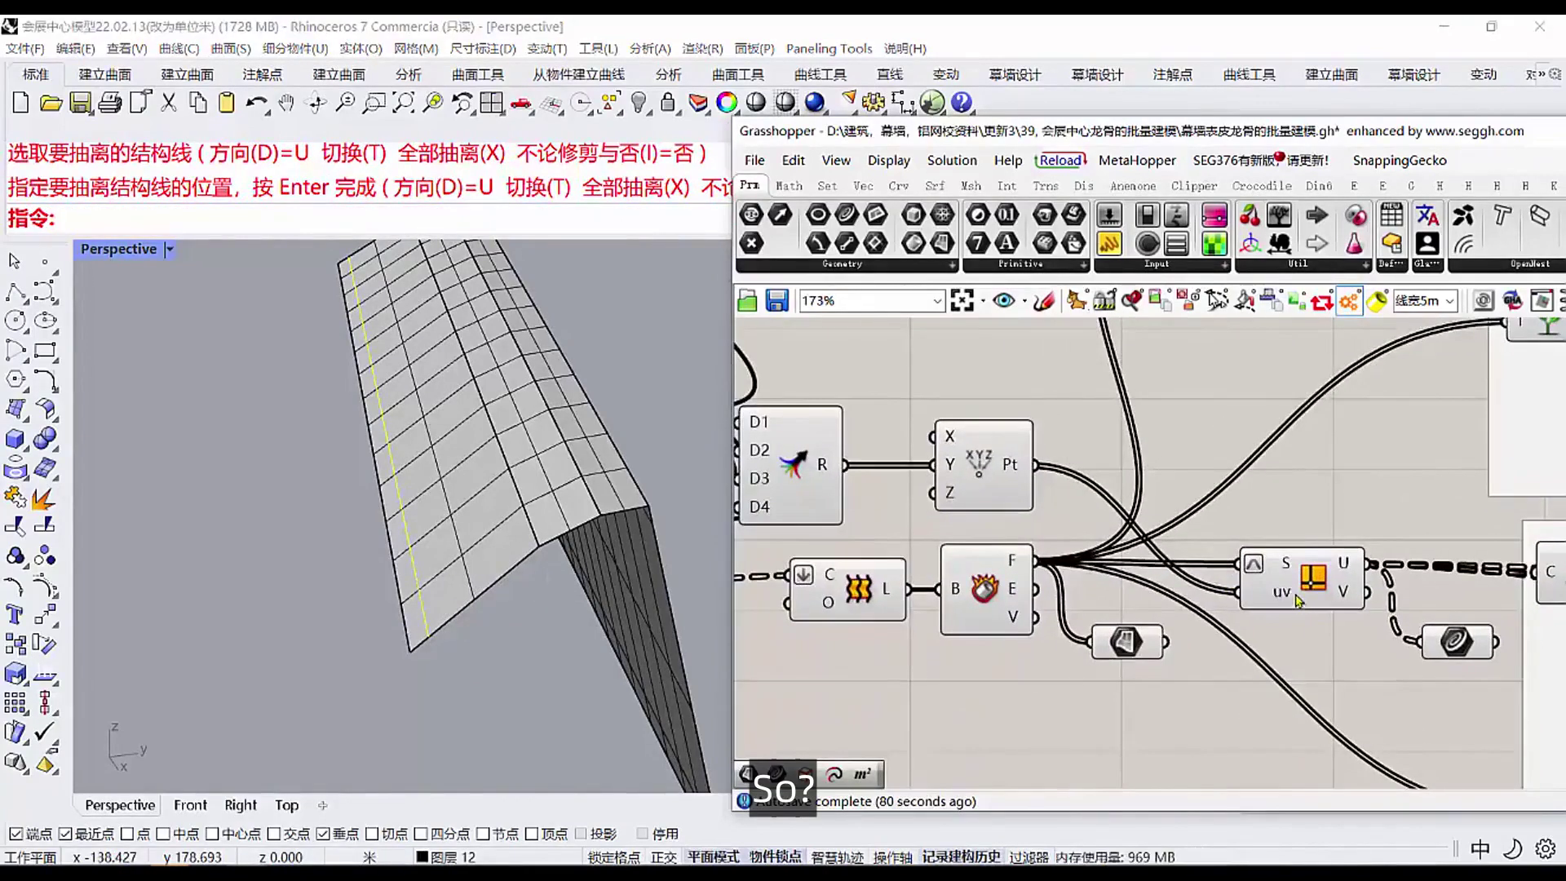
{"action": "scroll", "coordinate": [1297, 602], "scroll_direction": "up", "scroll_amount": 5}
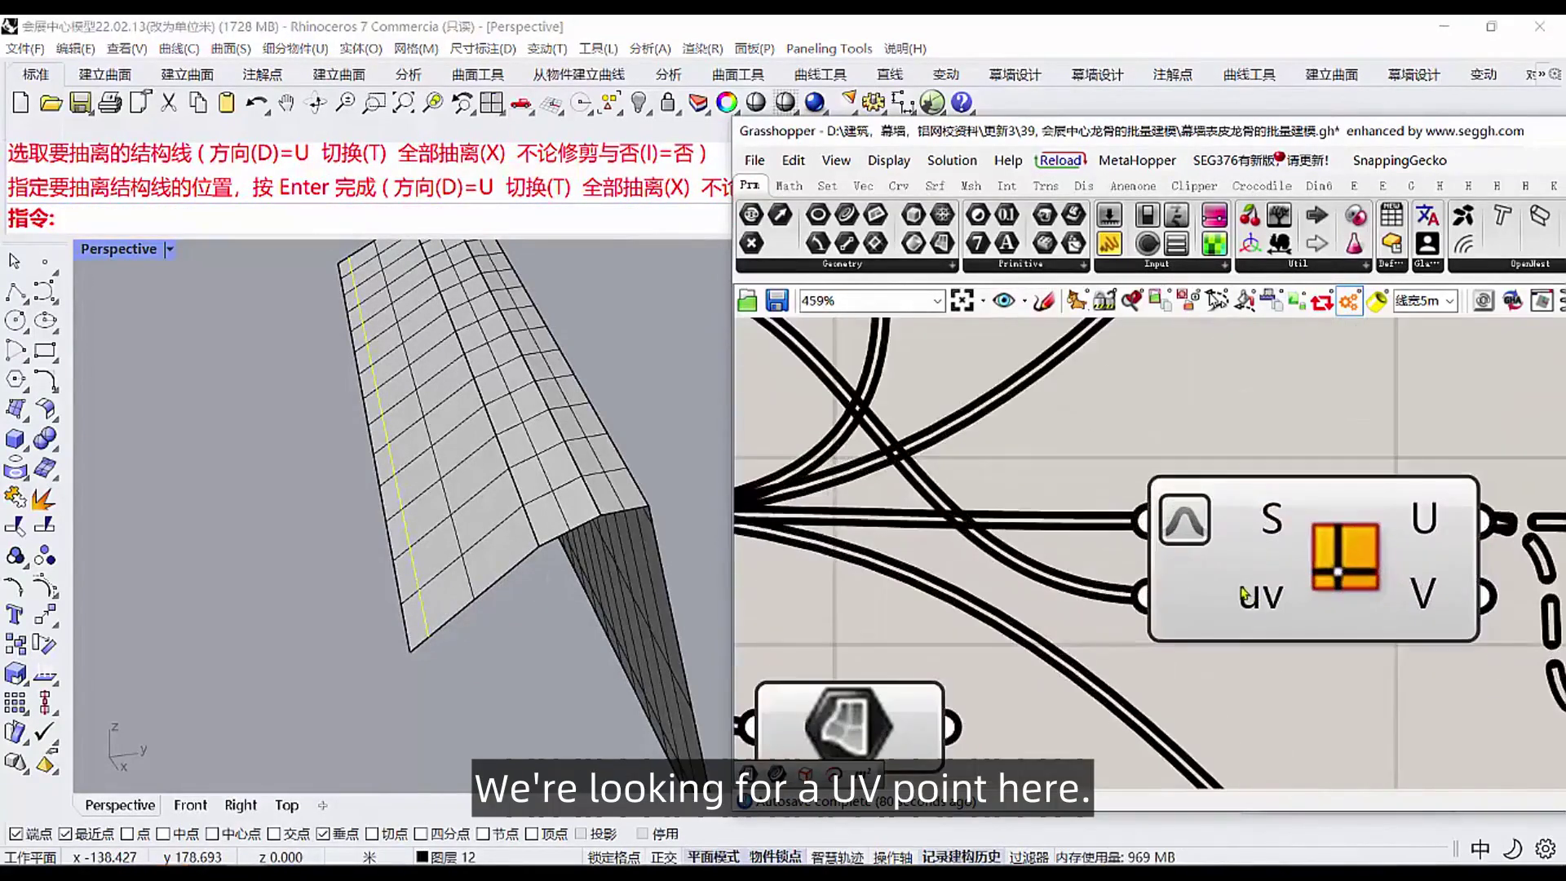
{"action": "scroll", "coordinate": [1269, 599], "scroll_direction": "down", "scroll_amount": 4}
{"action": "right_click_drag", "start_coordinate": [939, 492], "coordinate": [1175, 553]}
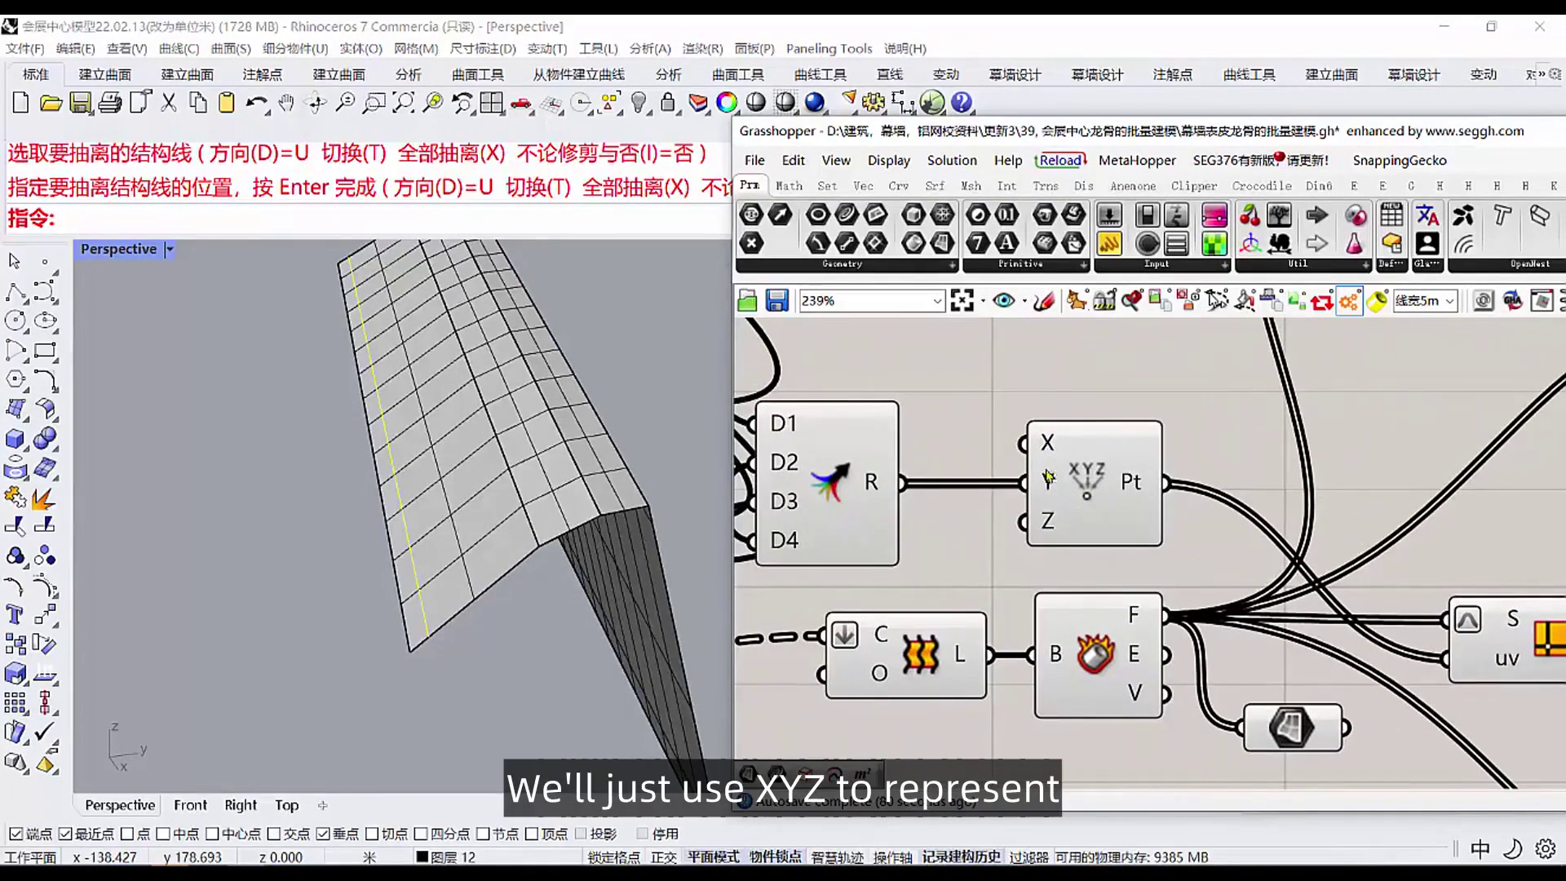
Step: Restart isocurve extraction on the sloping surface, and inspect the Reparameterize option on the Grasshopper isocurve component's S input and the sliders feeding Merge
{"action": "key", "text": "Return"}
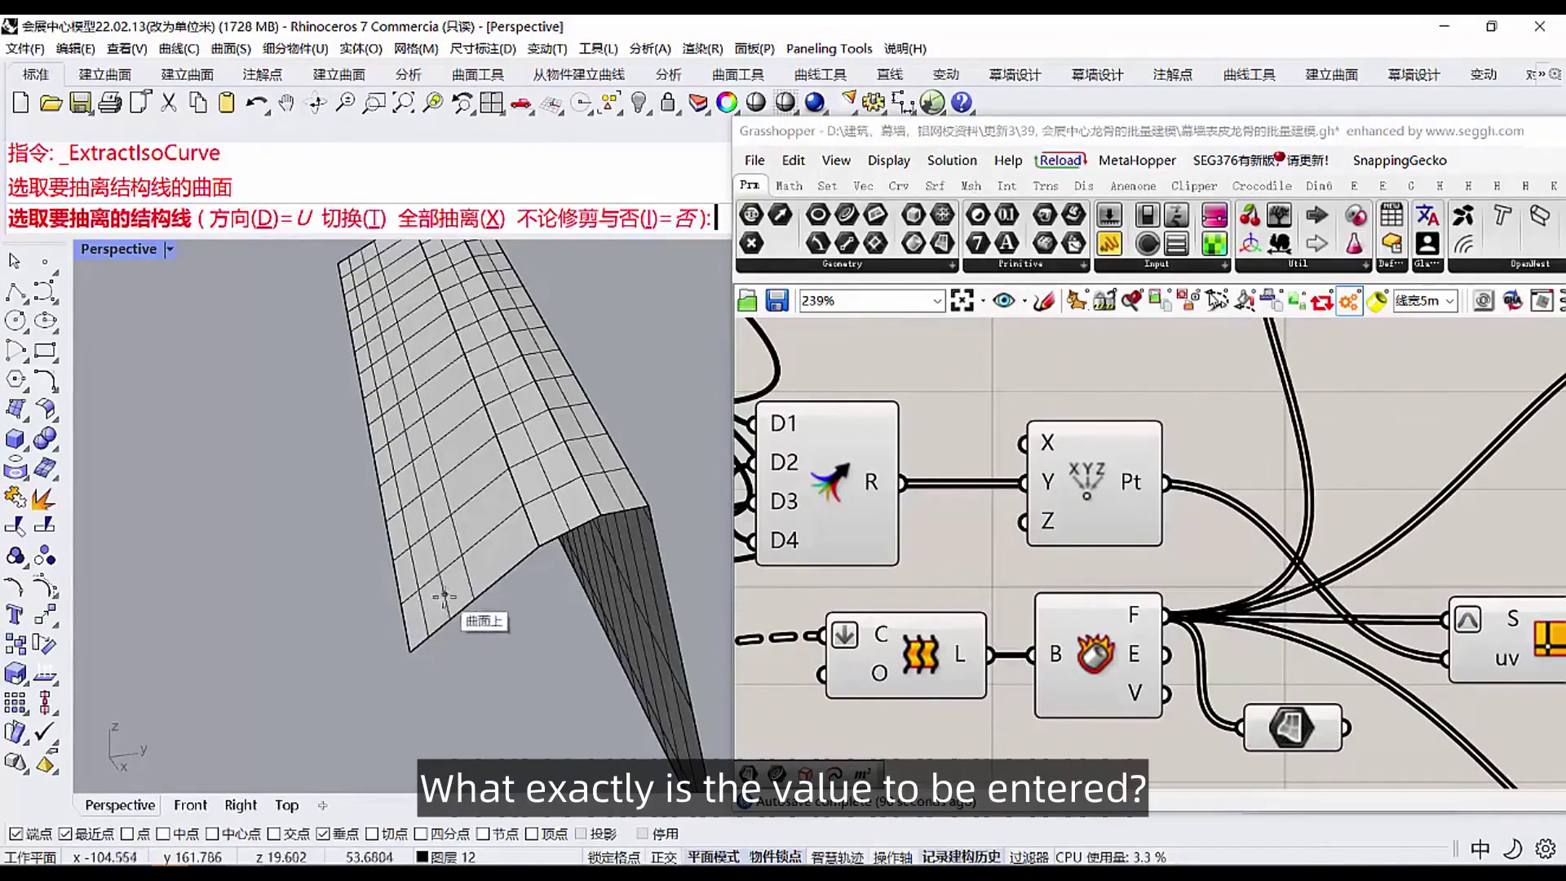
{"action": "right_click_drag", "start_coordinate": [1468, 644], "coordinate": [1126, 571]}
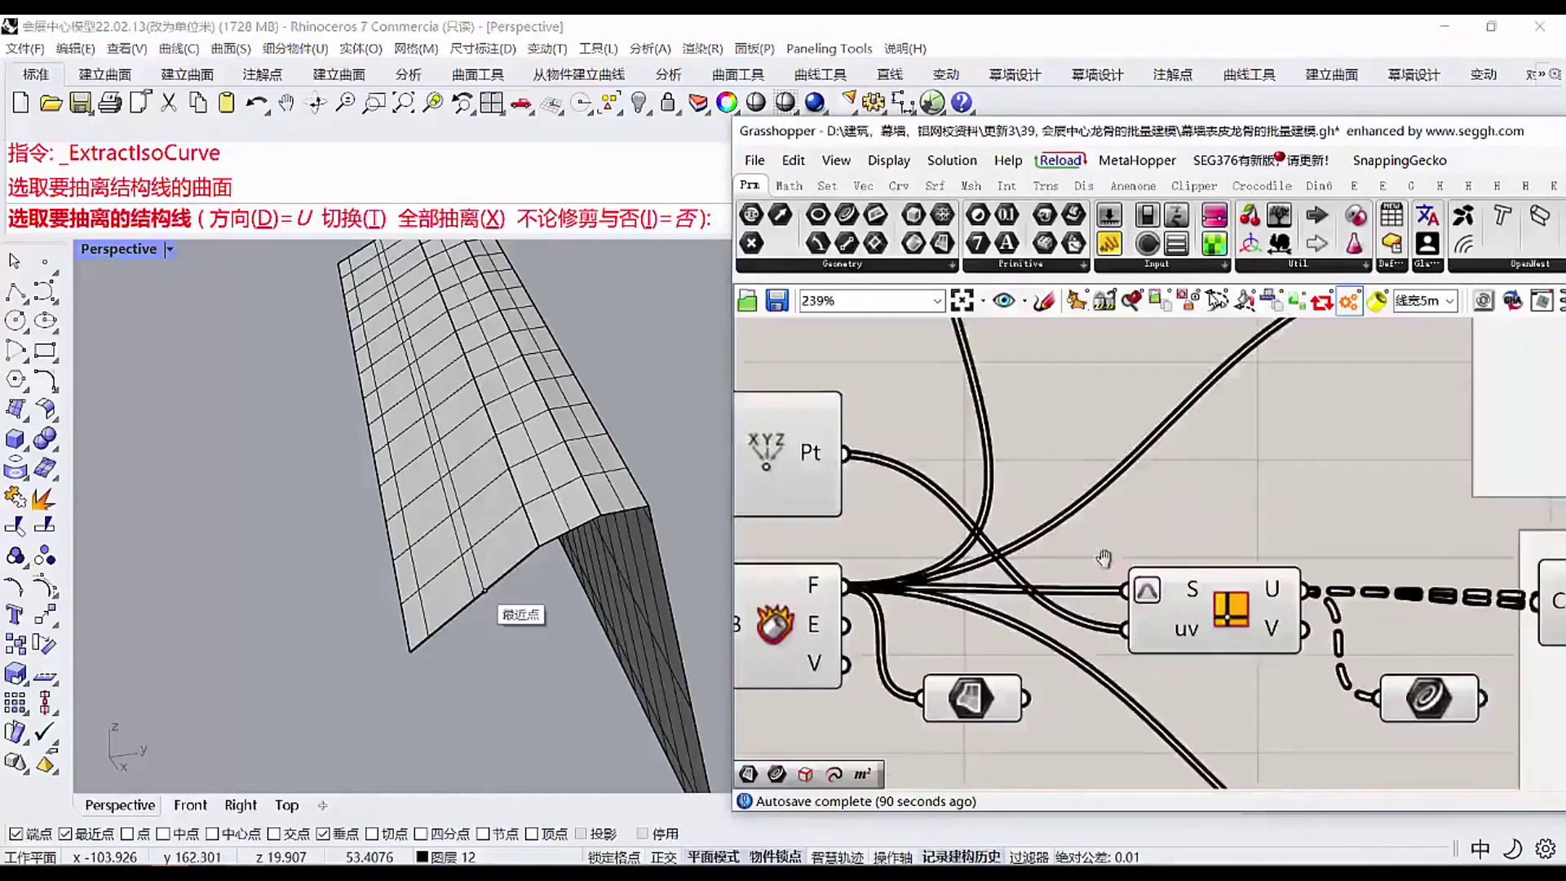
{"action": "scroll", "coordinate": [1126, 571], "scroll_direction": "up", "scroll_amount": 3}
{"action": "right_click", "coordinate": [1134, 583]}
{"action": "left_click", "coordinate": [1144, 693]}
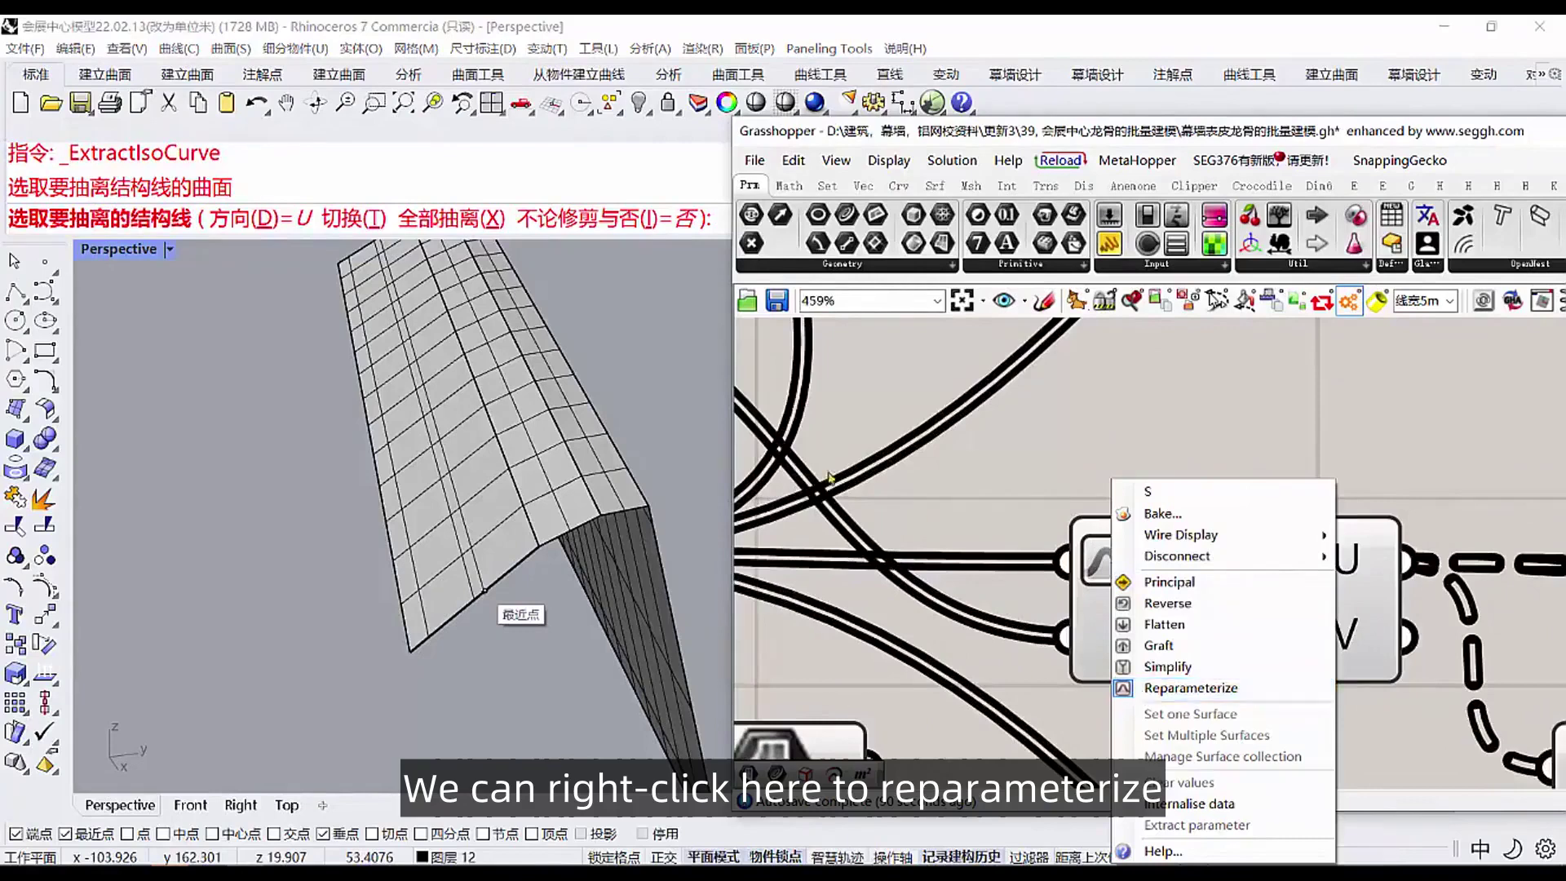
{"action": "scroll", "coordinate": [1152, 542], "scroll_direction": "down", "scroll_amount": 3}
{"action": "right_click_drag", "start_coordinate": [959, 534], "coordinate": [1261, 573]}
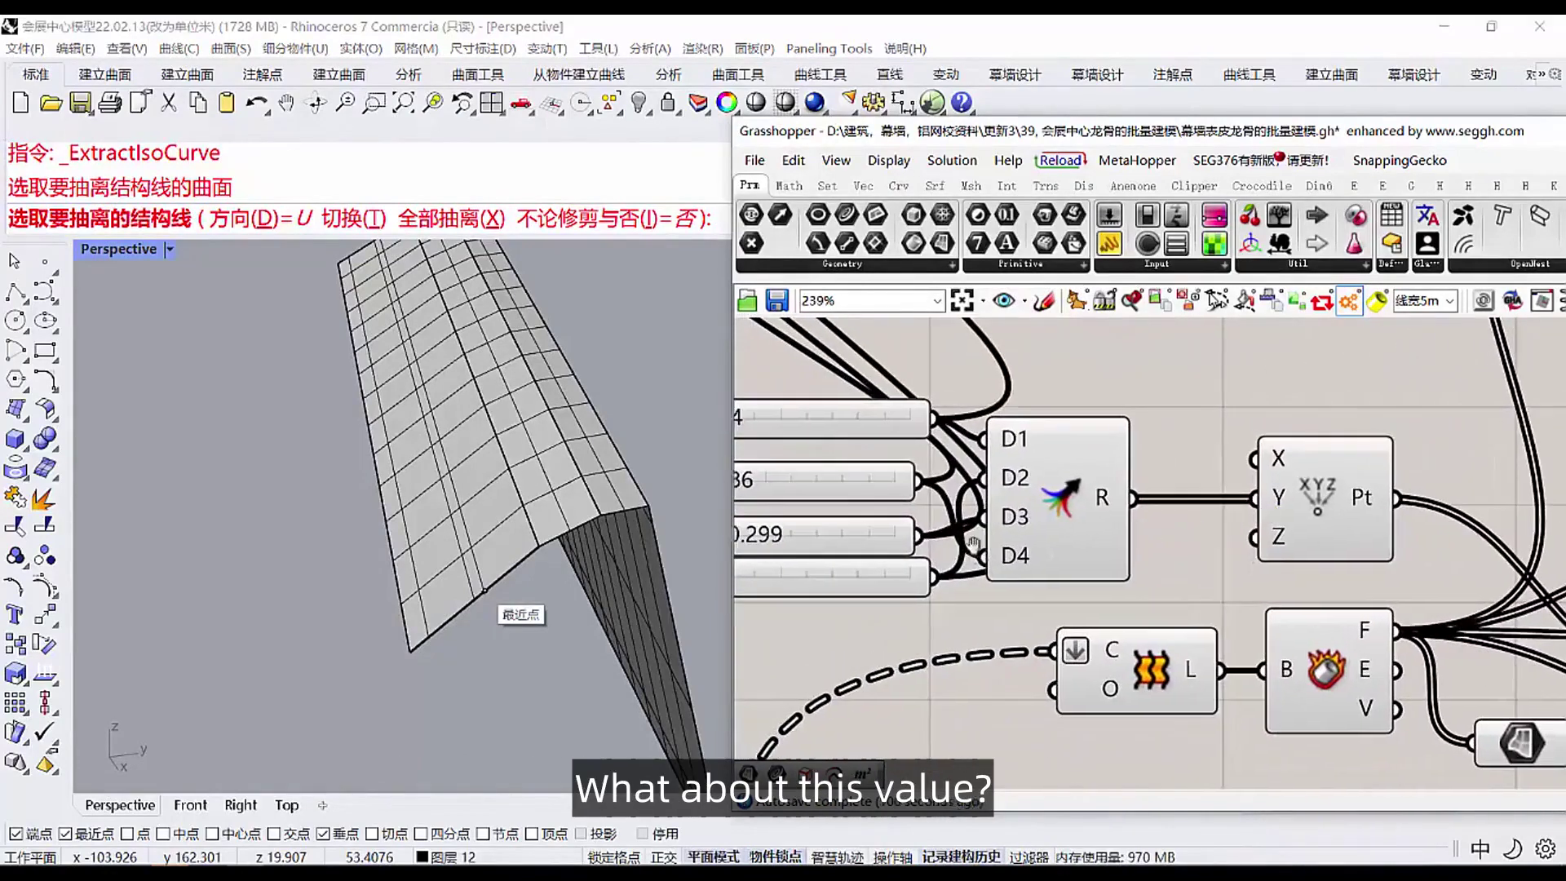
{"action": "right_click_drag", "start_coordinate": [1152, 536], "coordinate": [1261, 555]}
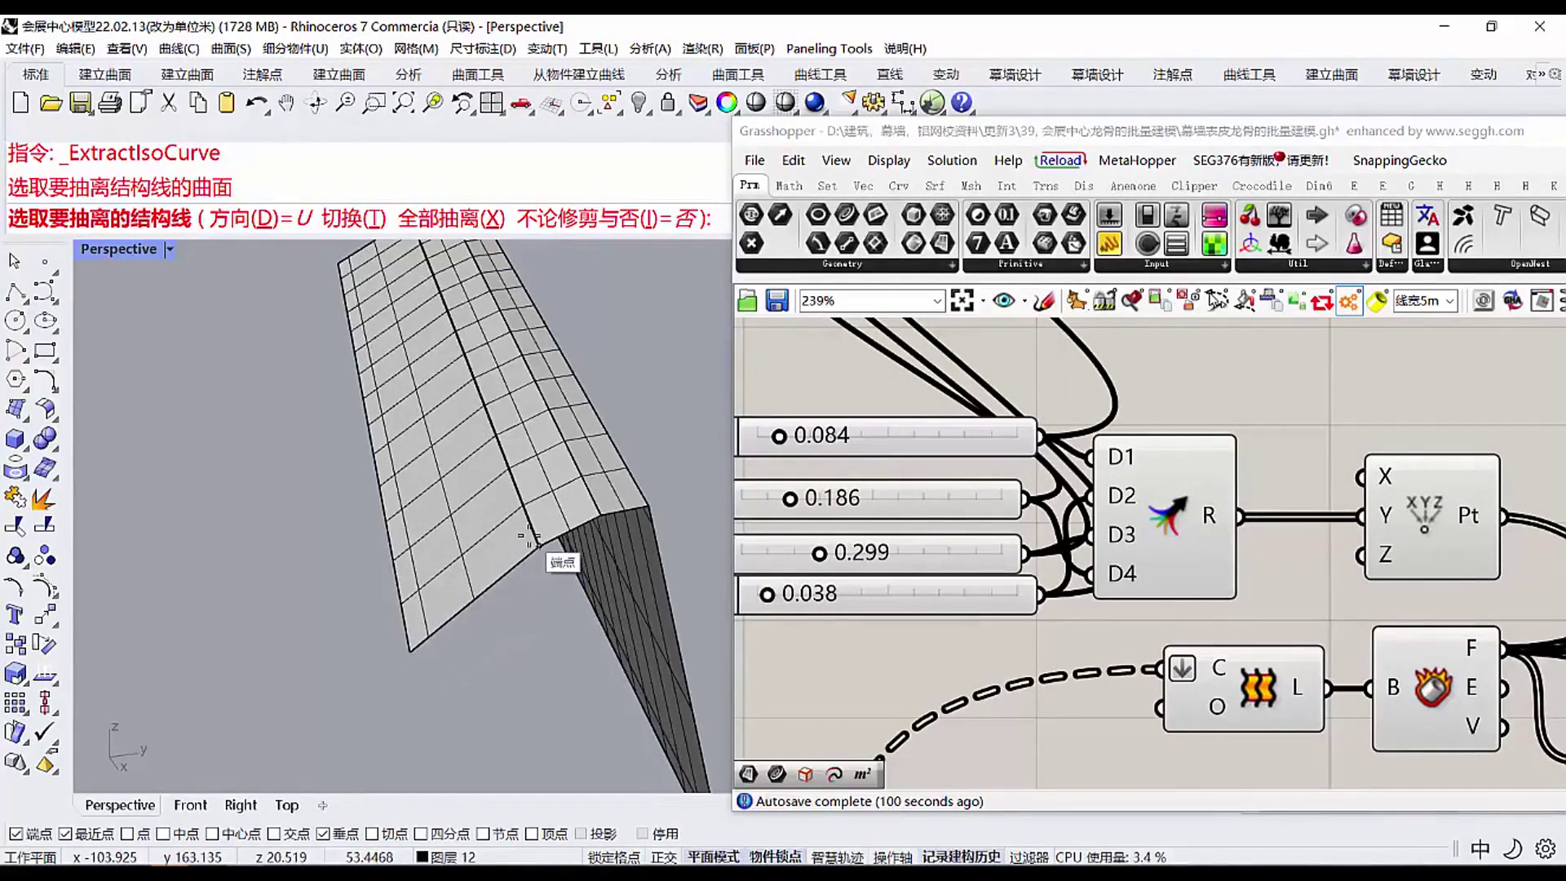
Step: Preview V-direction isocurves on the sloping surface from its corner and return the extraction direction to U
{"action": "right_click_drag", "start_coordinate": [518, 562], "coordinate": [533, 570]}
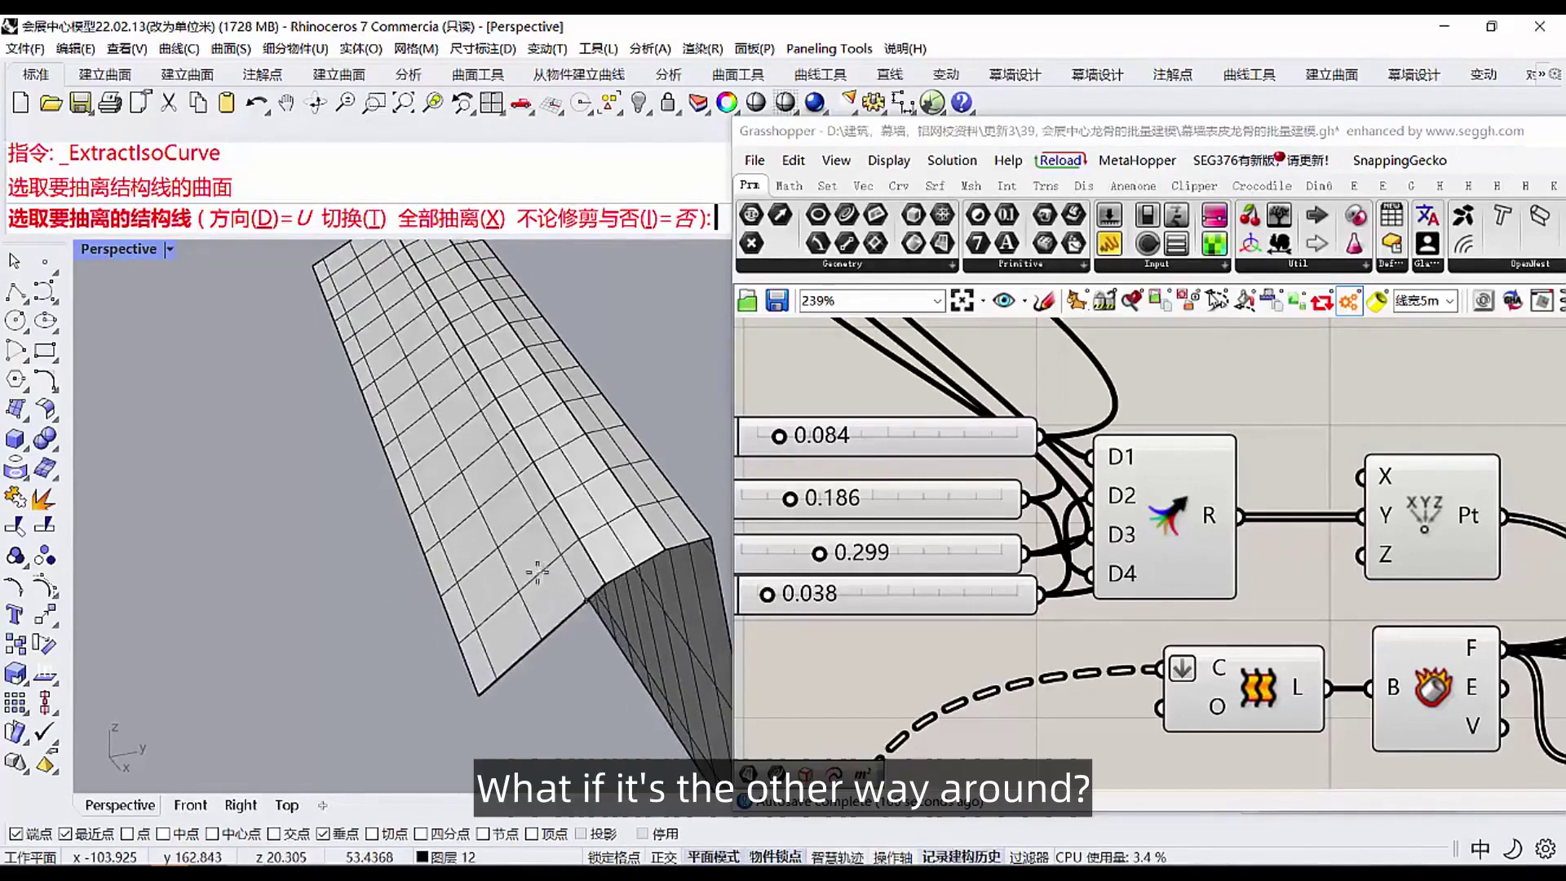
{"action": "left_click", "coordinate": [349, 222]}
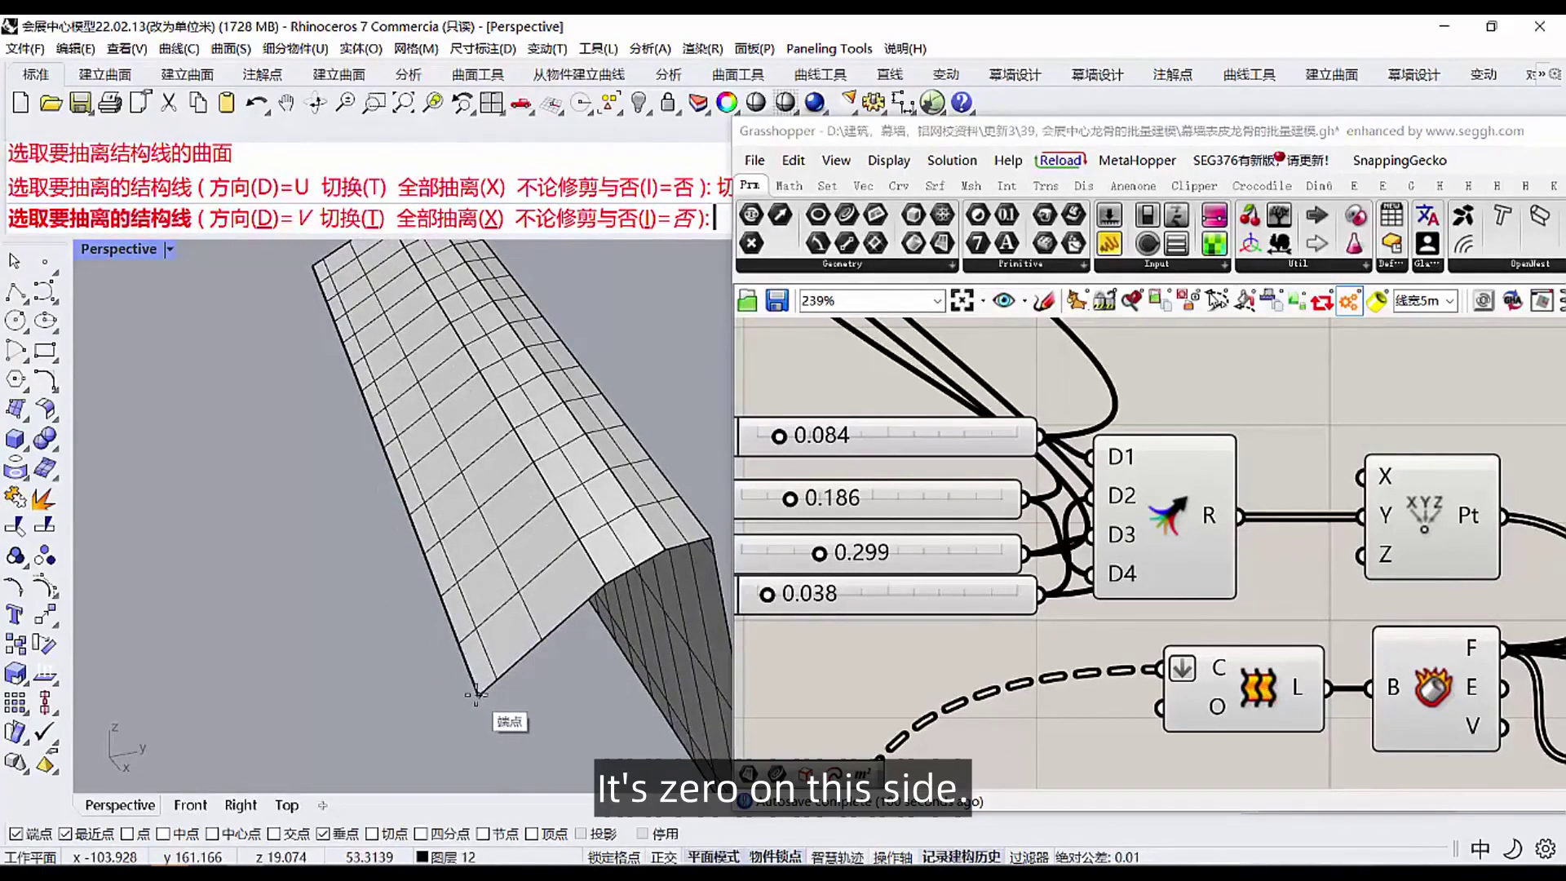
{"action": "right_click_drag", "start_coordinate": [484, 695], "coordinate": [453, 563]}
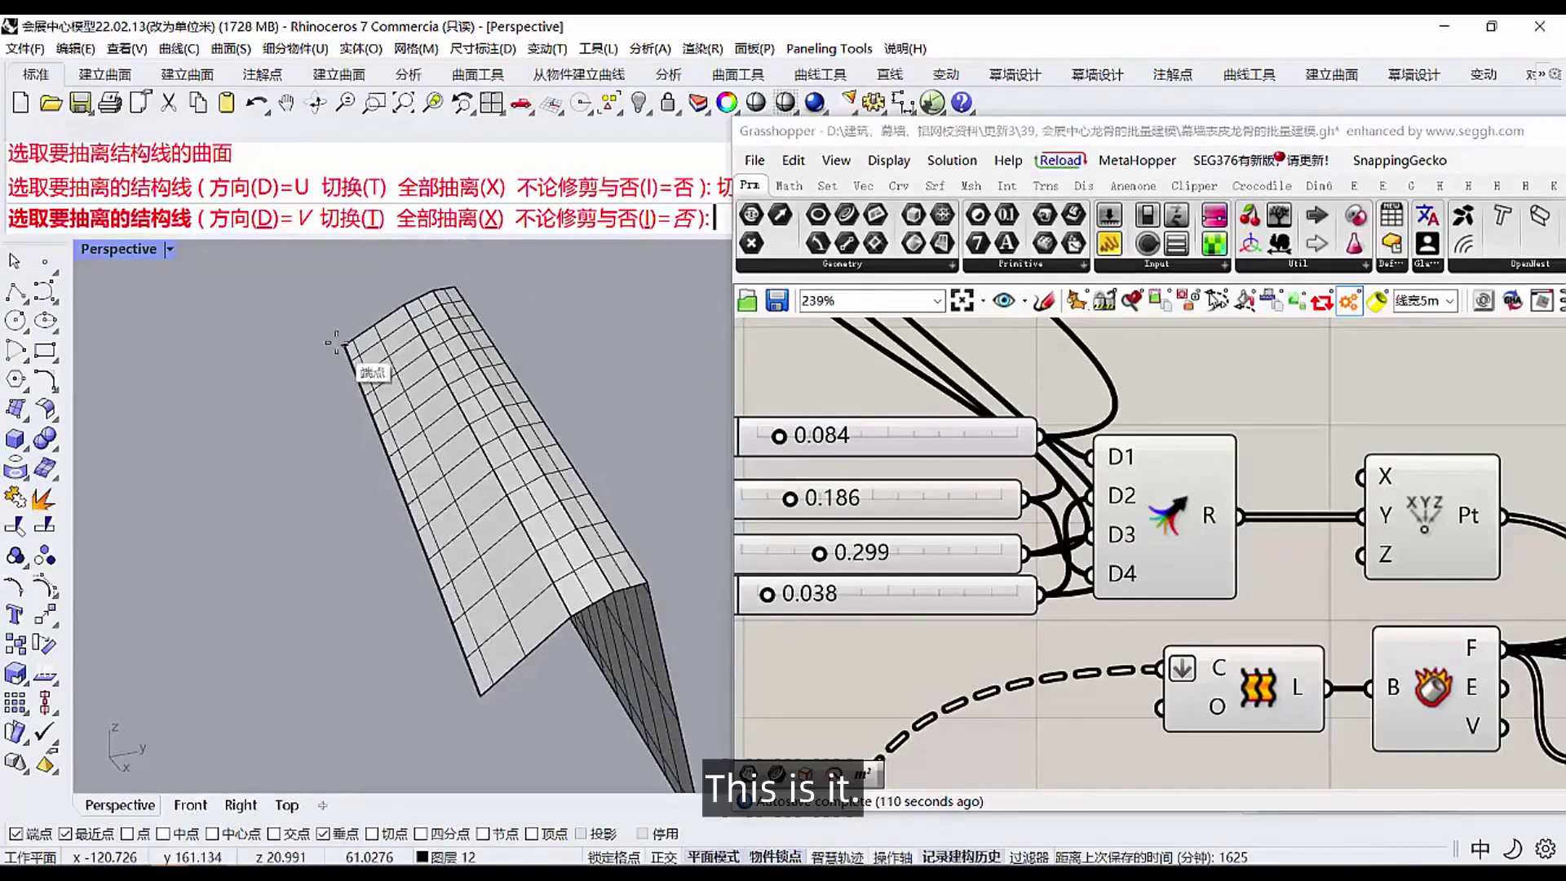
{"action": "left_click", "coordinate": [349, 222]}
{"action": "scroll", "coordinate": [497, 701], "scroll_direction": "up", "scroll_amount": 3}
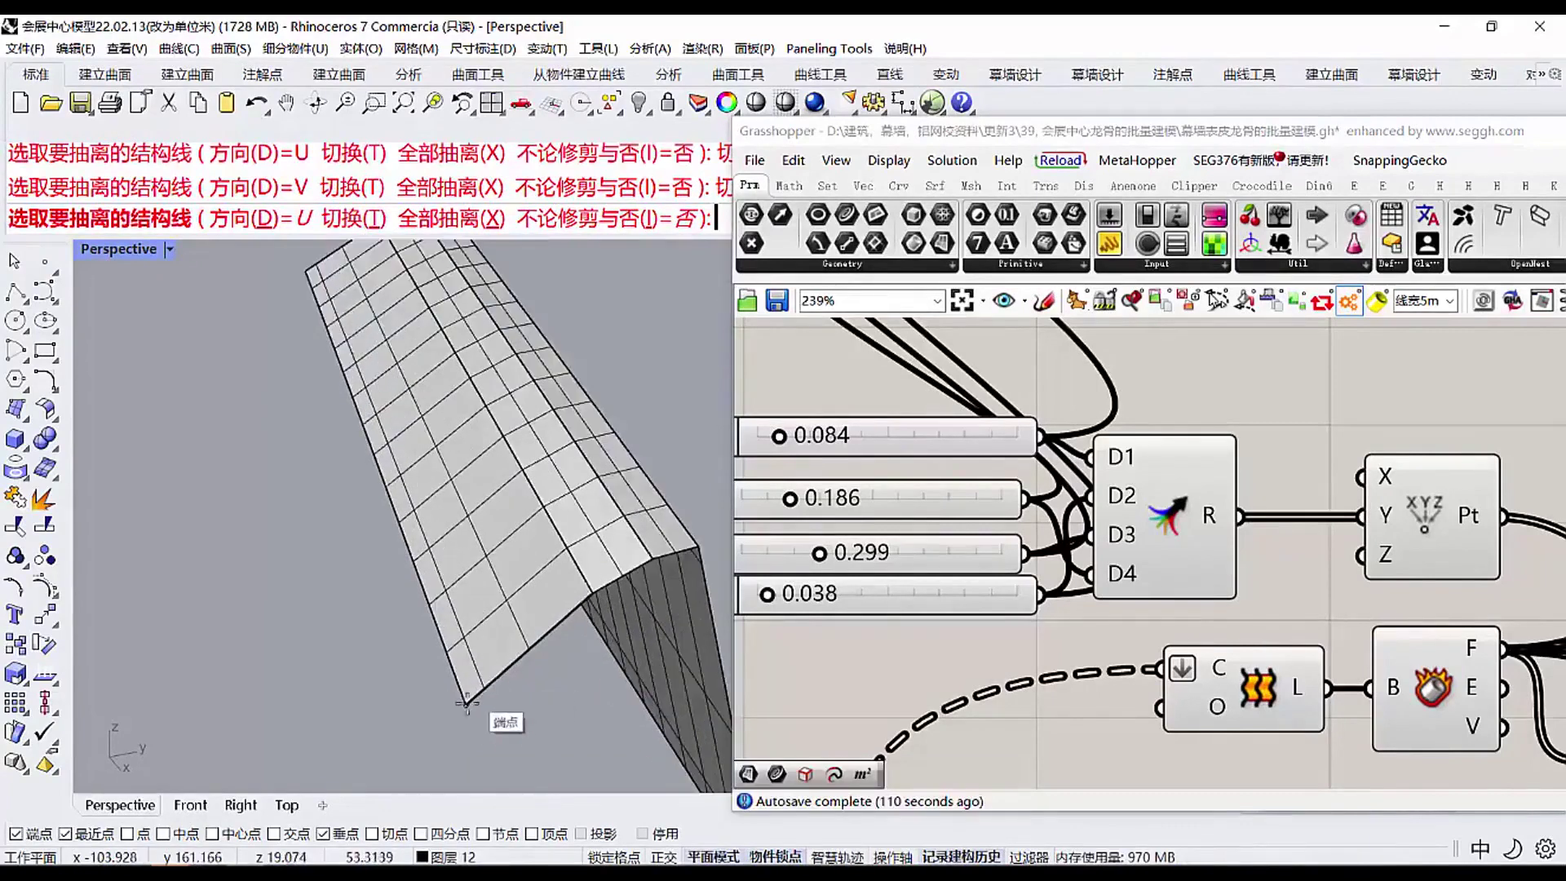
Step: Extract two U-direction isocurves on the sloping surface, one close to its free edge and one close to its fold
{"action": "scroll", "coordinate": [459, 662], "scroll_direction": "up", "scroll_amount": 2}
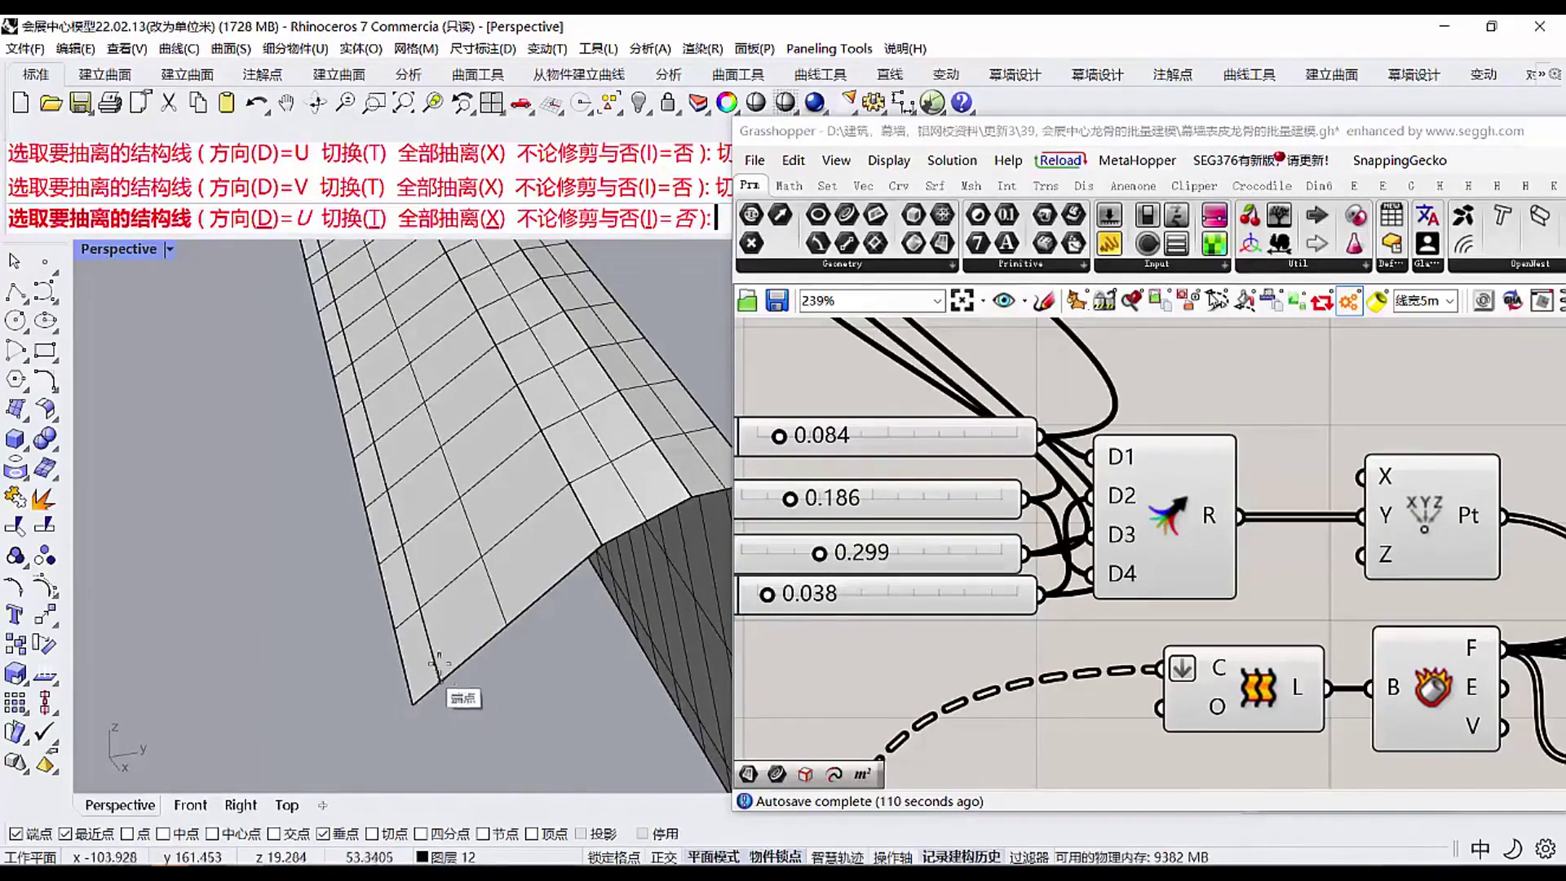
{"action": "scroll", "coordinate": [454, 668], "scroll_direction": "up", "scroll_amount": 3}
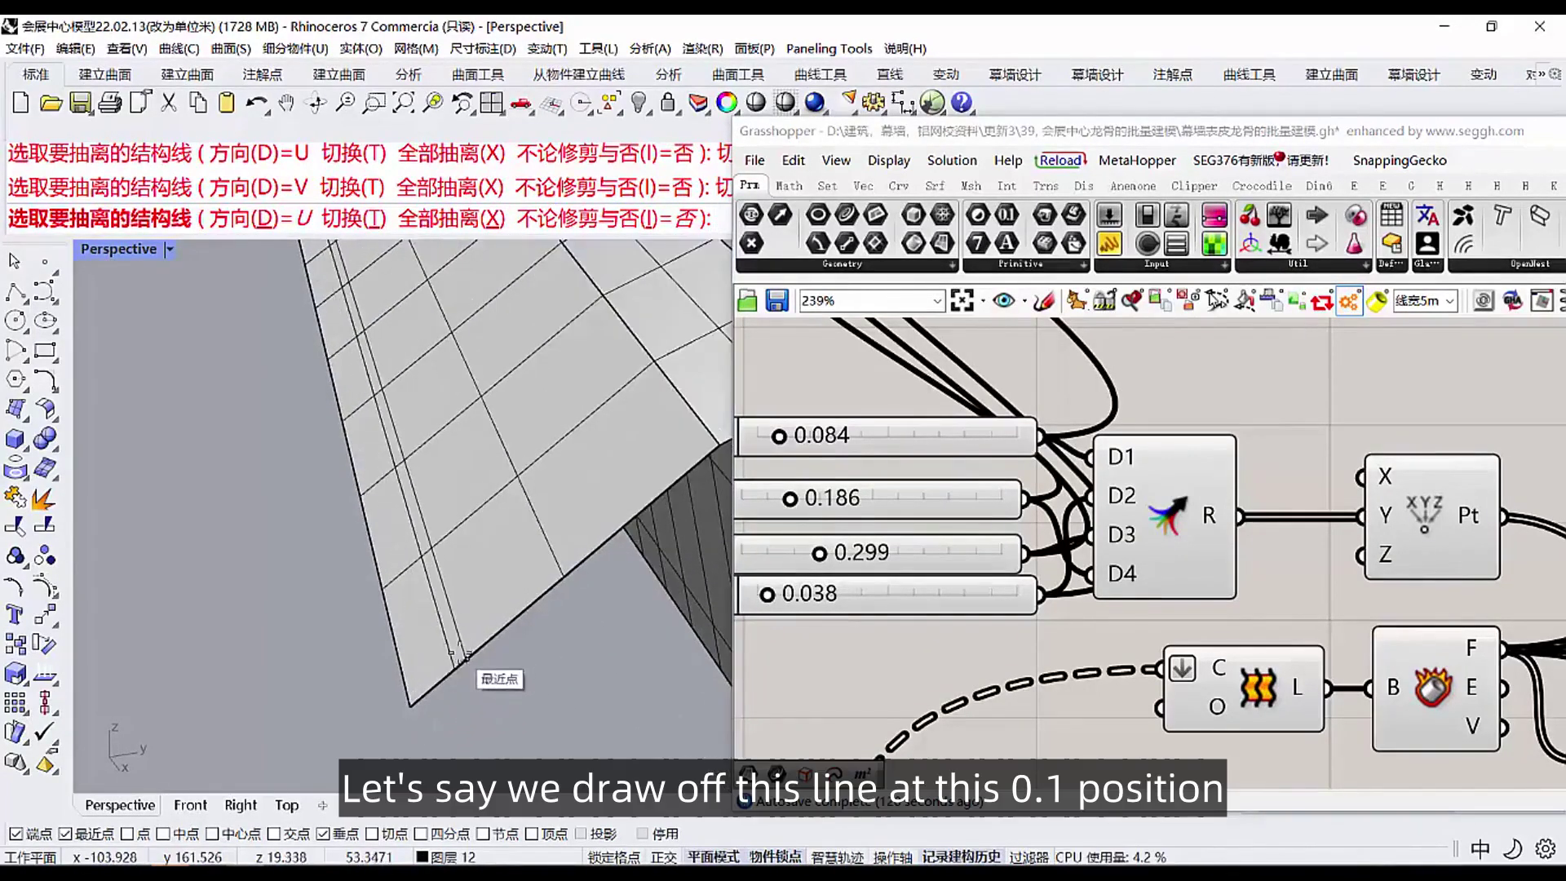
{"action": "left_click", "coordinate": [464, 653]}
{"action": "scroll", "coordinate": [451, 656], "scroll_direction": "down", "scroll_amount": 3}
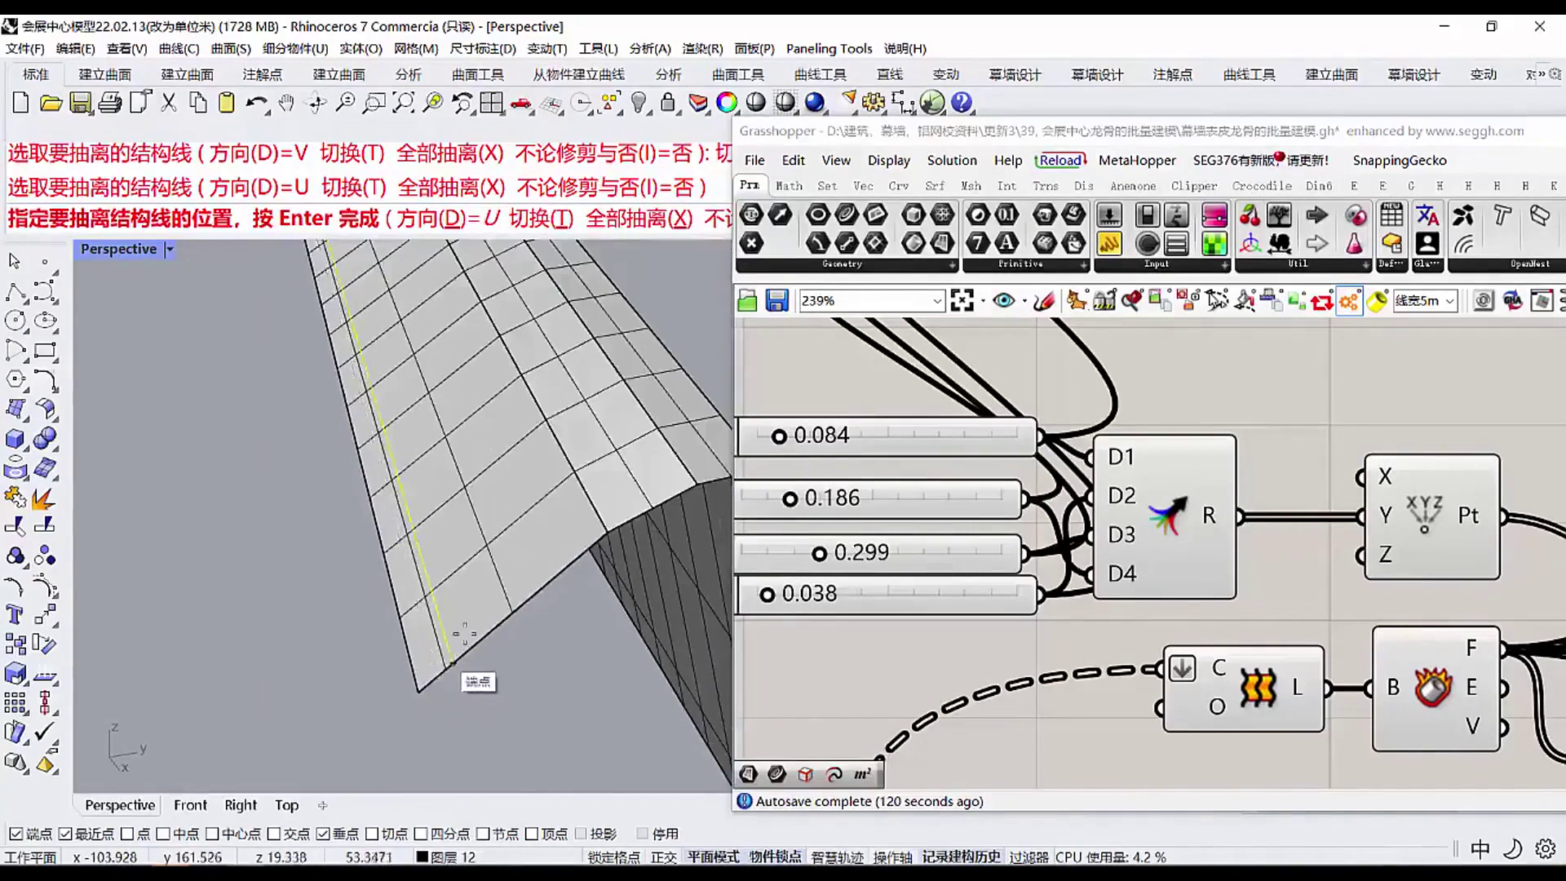
{"action": "left_click", "coordinate": [561, 556]}
{"action": "key", "text": "Return"}
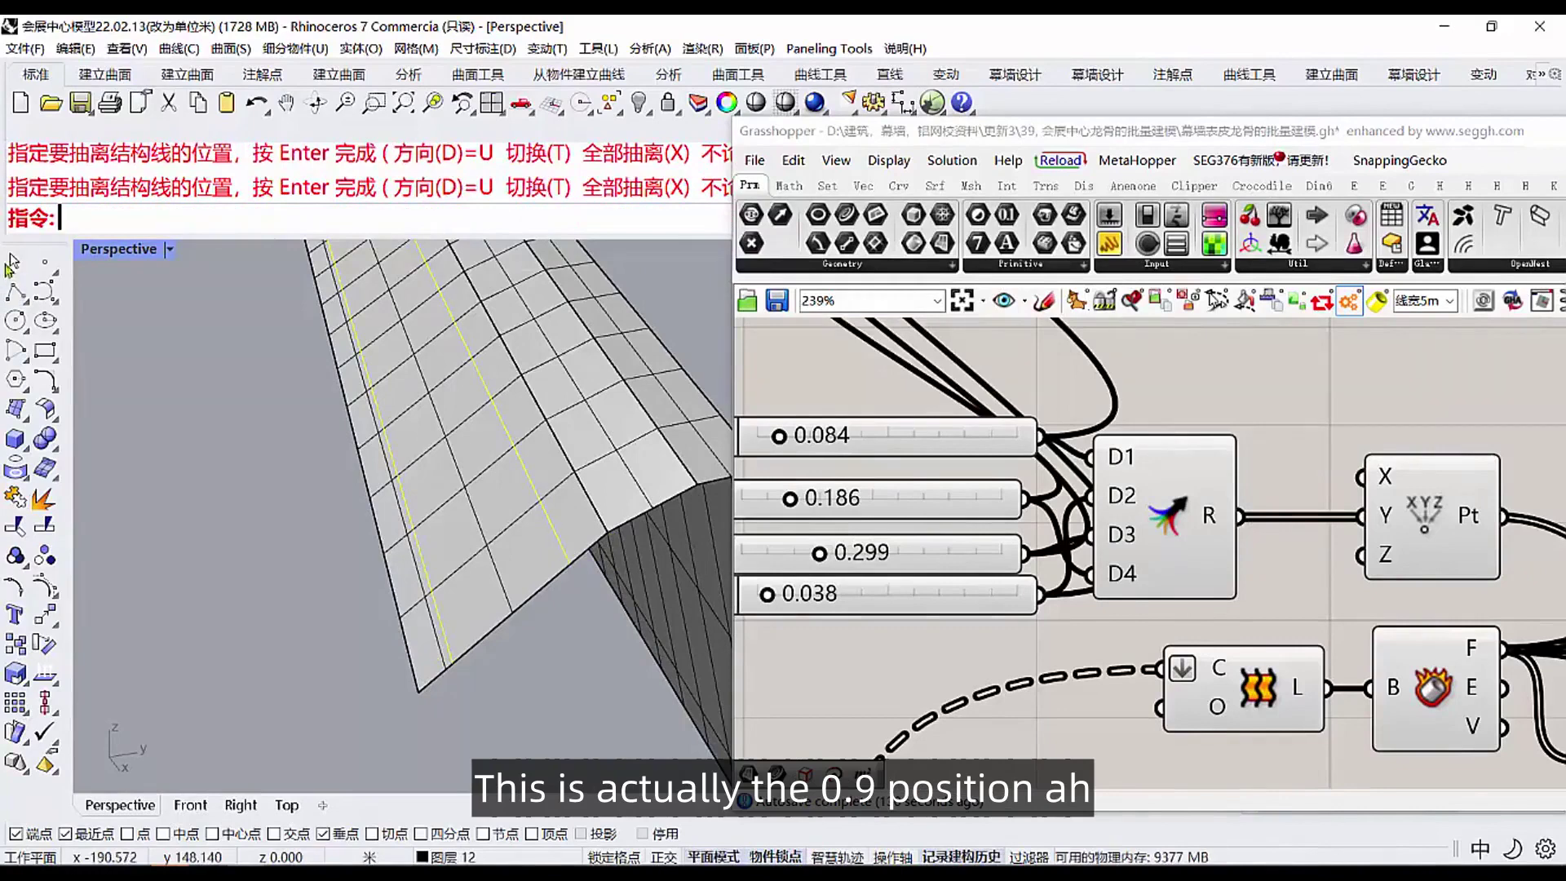
Step: Place point objects on the sloping surface's front edge at the ends of both extracted isocurves and midway between them
{"action": "left_click", "coordinate": [461, 662]}
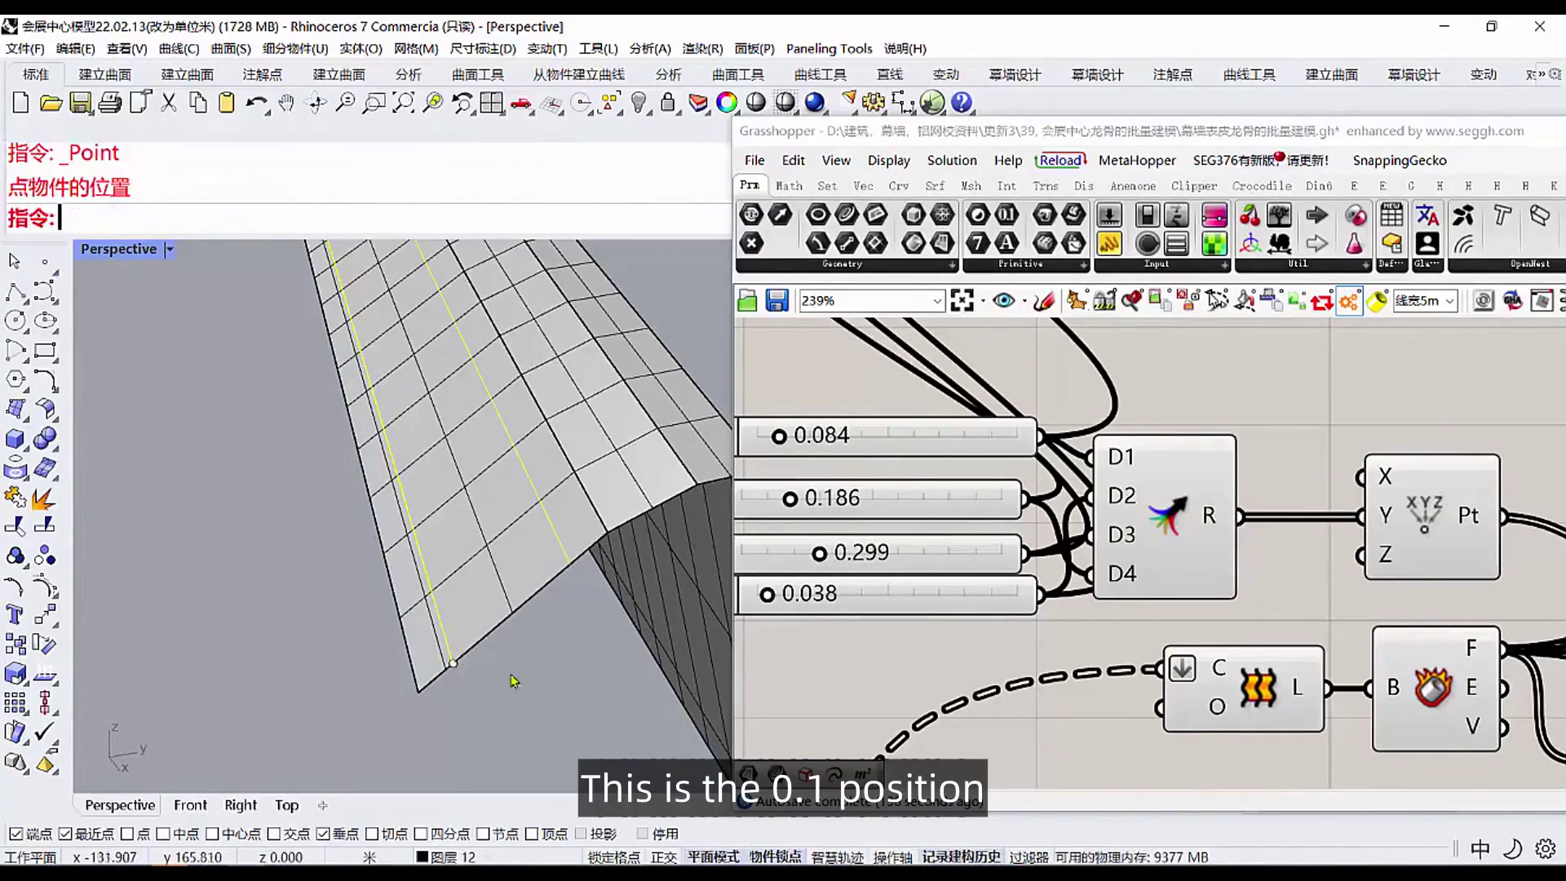
{"action": "key", "text": "Return"}
{"action": "left_click", "coordinate": [571, 564]}
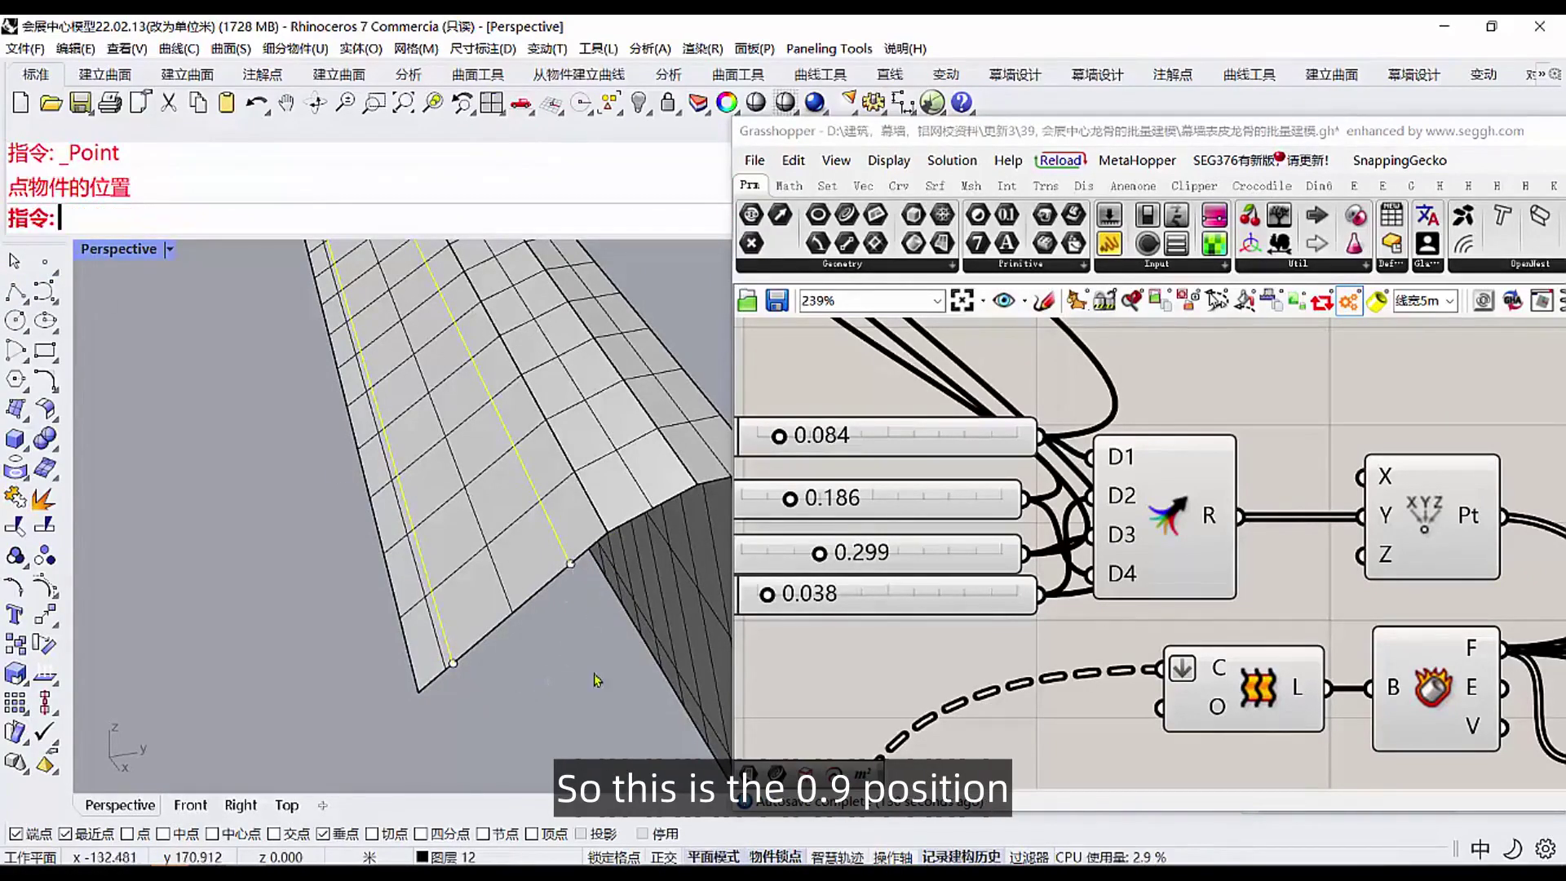
{"action": "key", "text": "Return"}
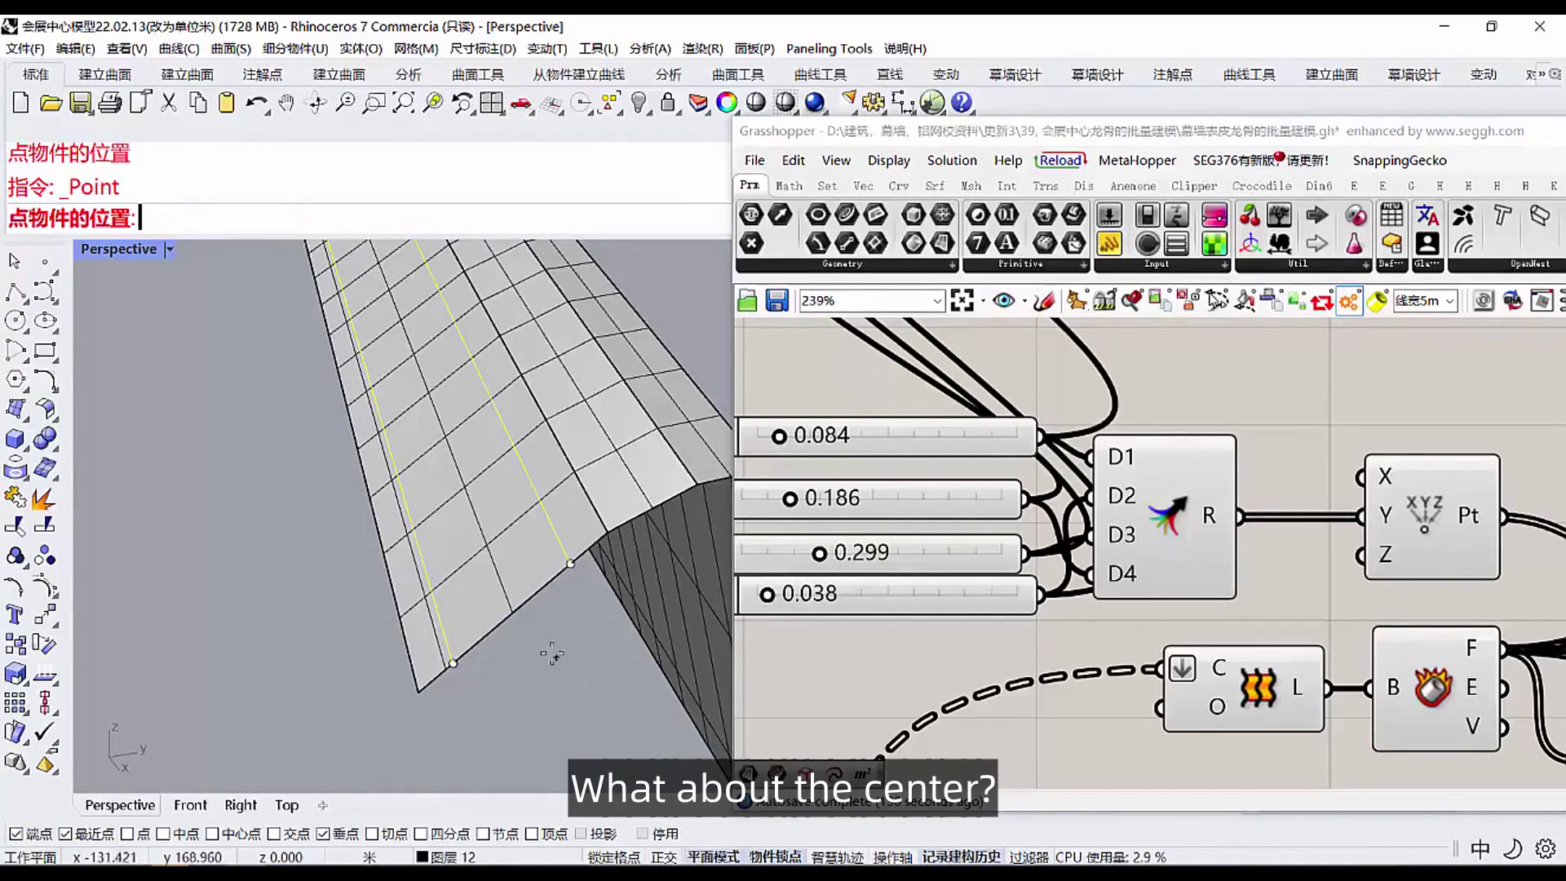
{"action": "left_click", "coordinate": [513, 613]}
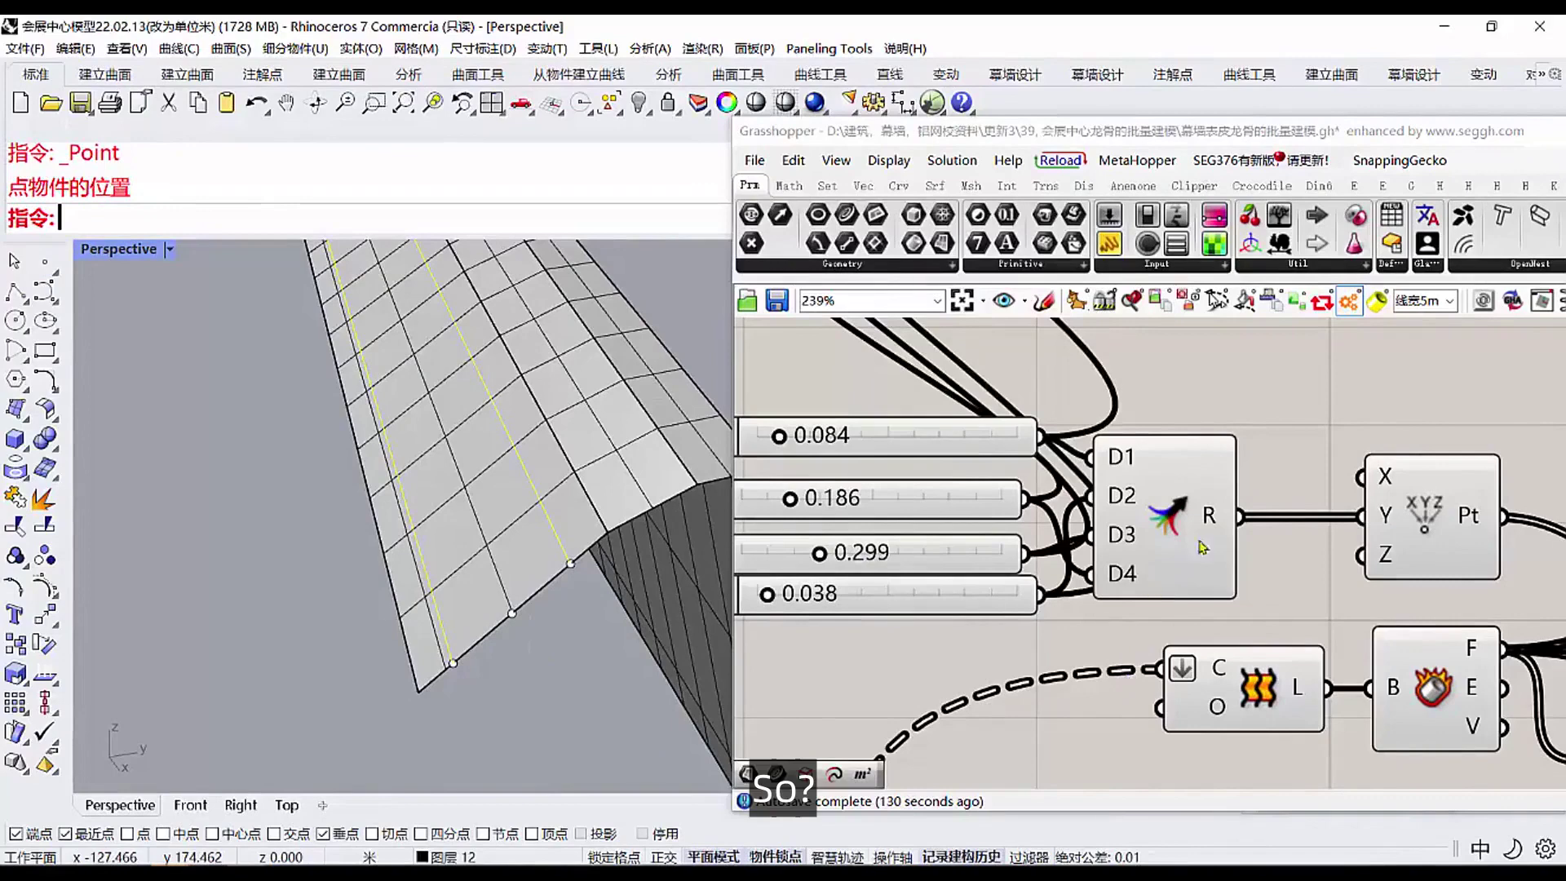
Step: Examine the Data 1–4 sliders, the subtractions from 1 and the isocurve component their merged results drive
{"action": "scroll", "coordinate": [1201, 547], "scroll_direction": "down", "scroll_amount": 4}
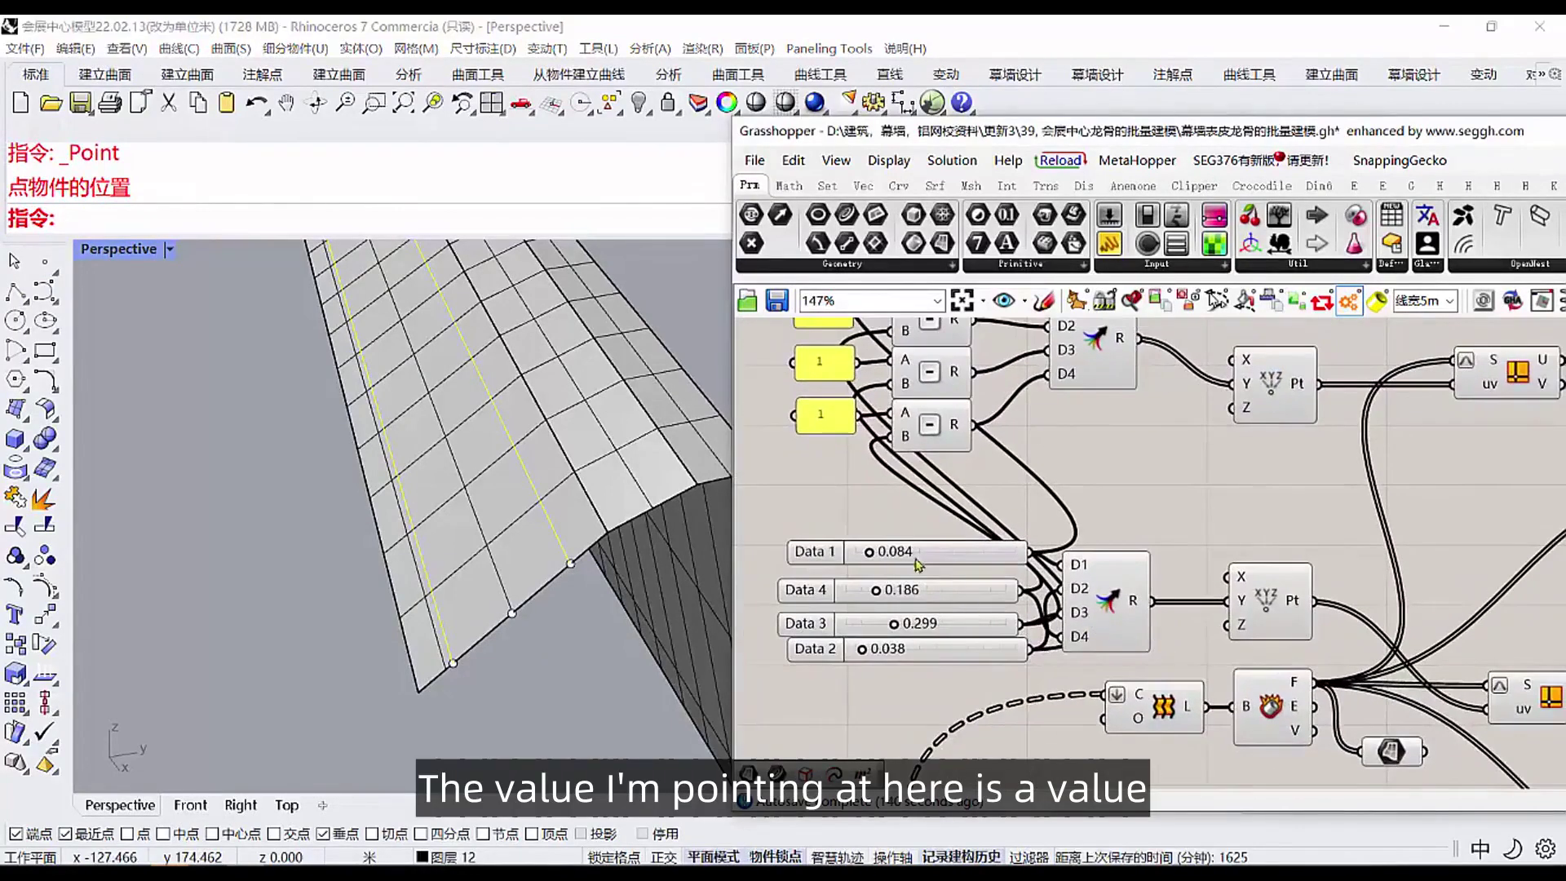
{"action": "right_click_drag", "start_coordinate": [896, 408], "coordinate": [969, 550]}
{"action": "scroll", "coordinate": [919, 409], "scroll_direction": "up", "scroll_amount": 1}
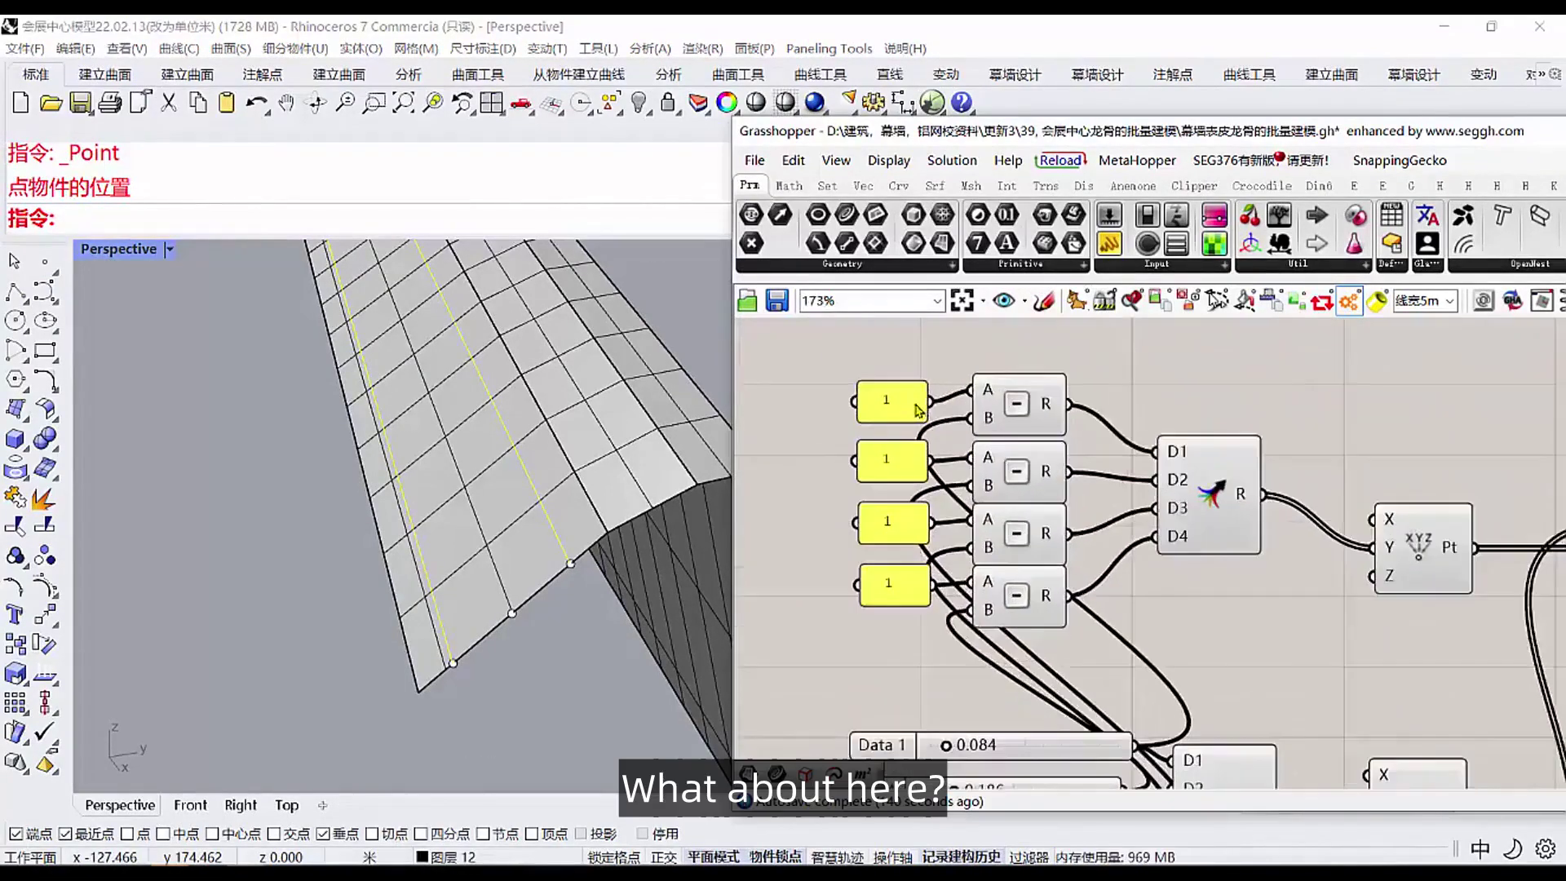
{"action": "scroll", "coordinate": [958, 459], "scroll_direction": "down", "scroll_amount": 1}
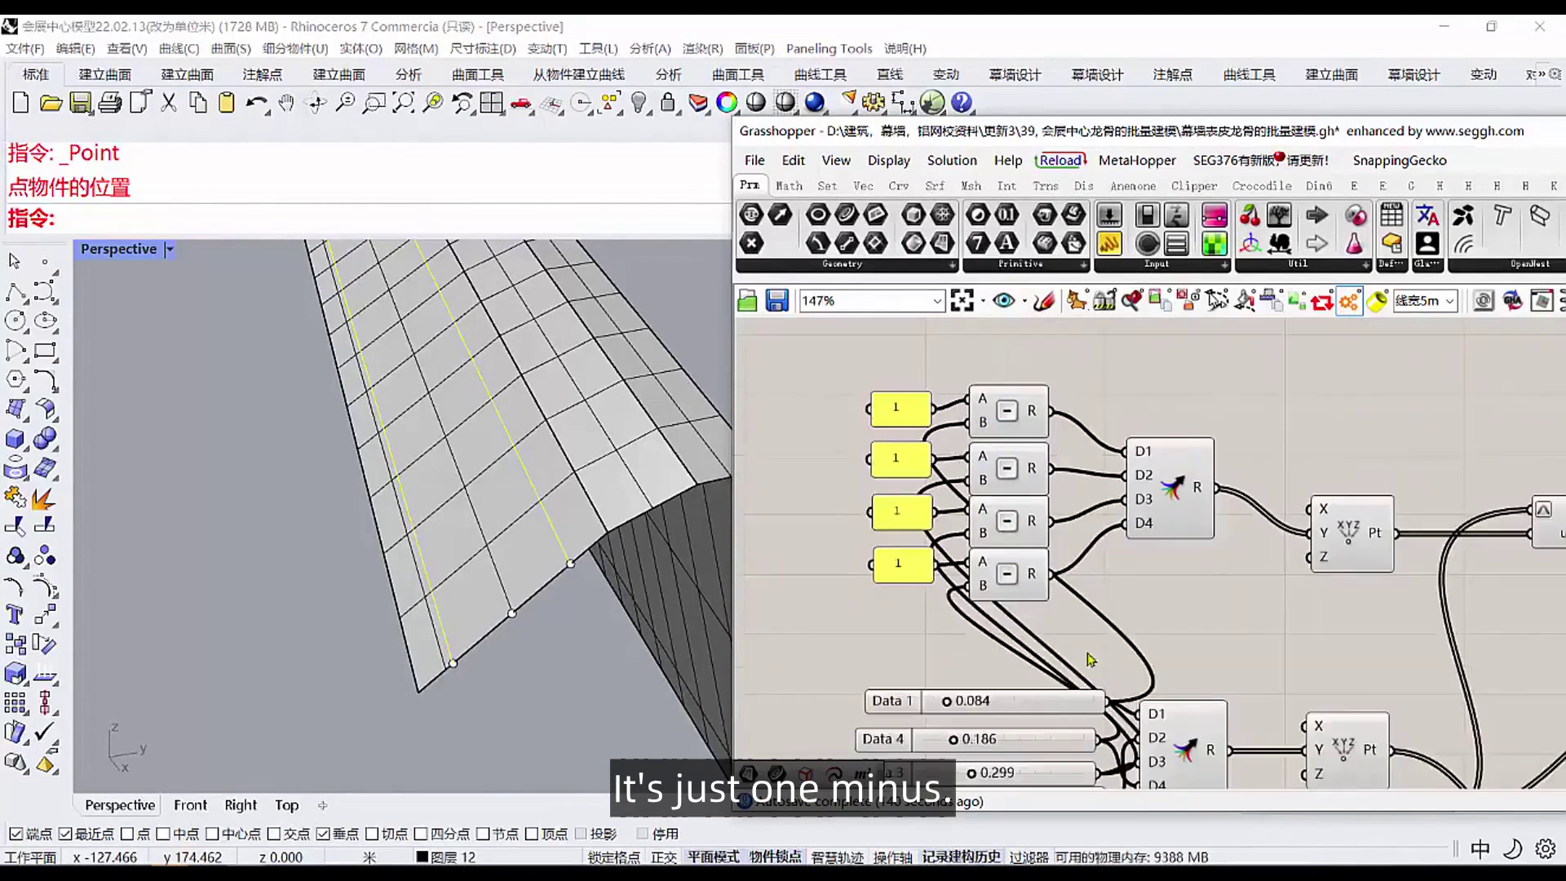
{"action": "right_click_drag", "start_coordinate": [1119, 623], "coordinate": [967, 599]}
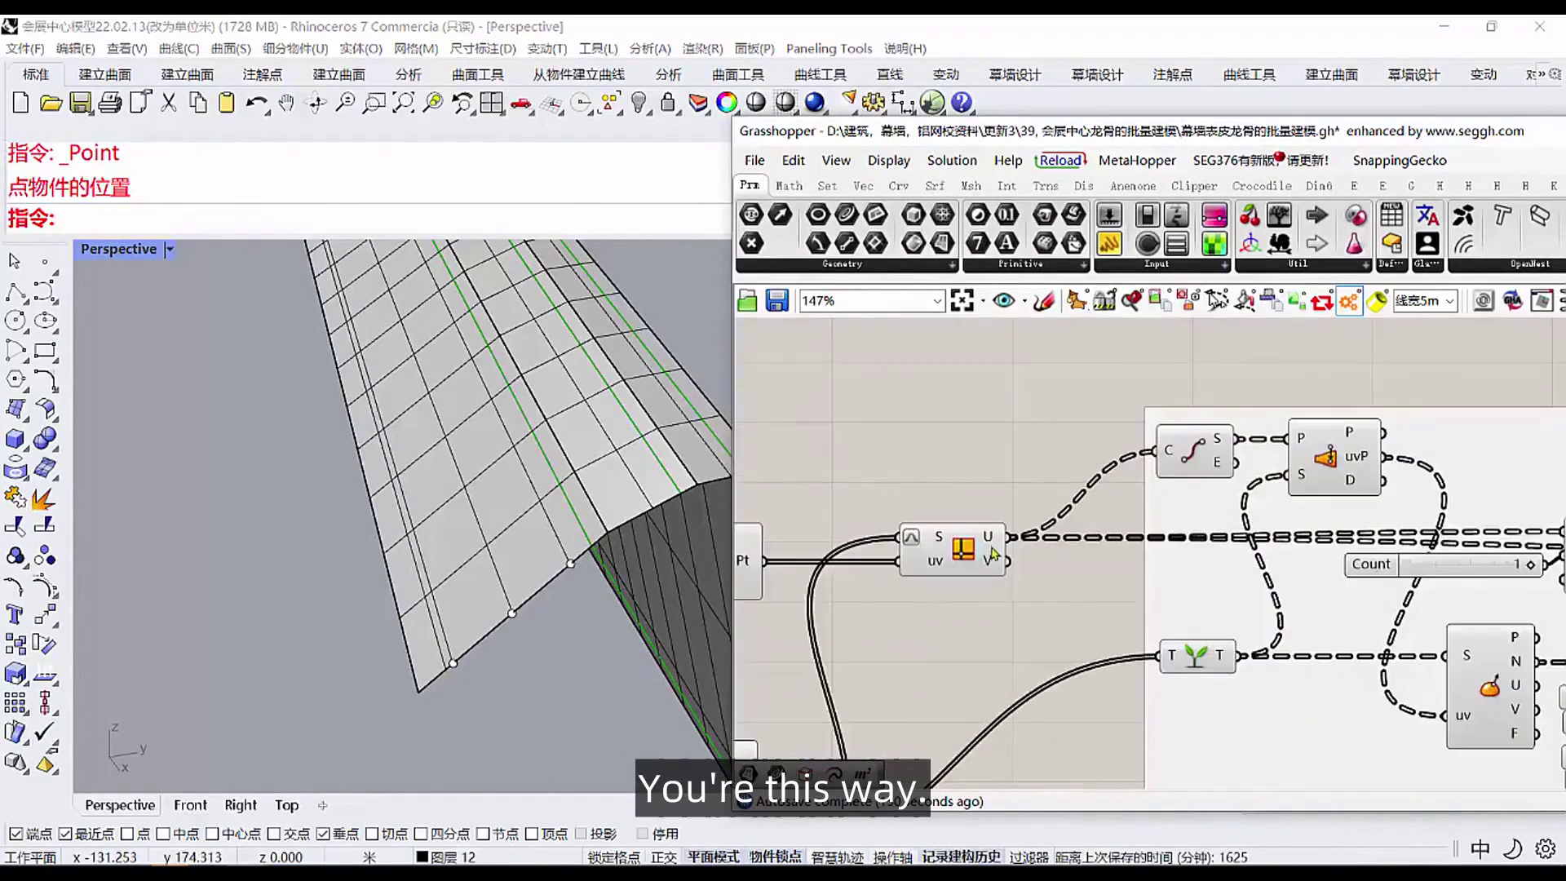
Step: Add a curve parameter above the upper isocurve component and feed it from the component's U output
{"action": "left_click_drag", "start_coordinate": [847, 216], "coordinate": [1048, 439]}
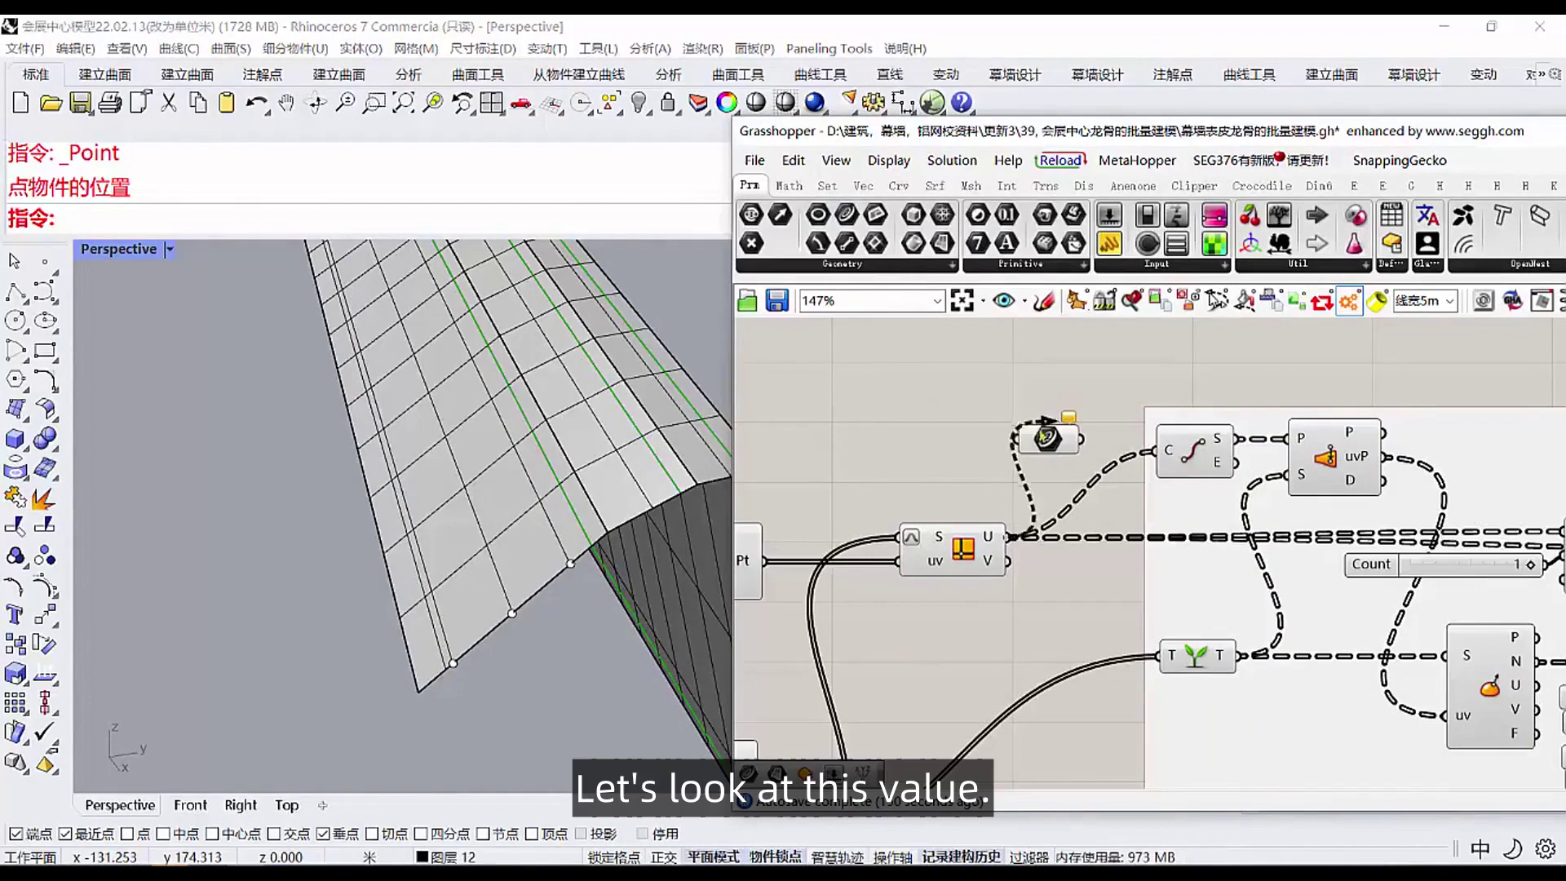
{"action": "left_click_drag", "start_coordinate": [1010, 536], "coordinate": [1017, 440]}
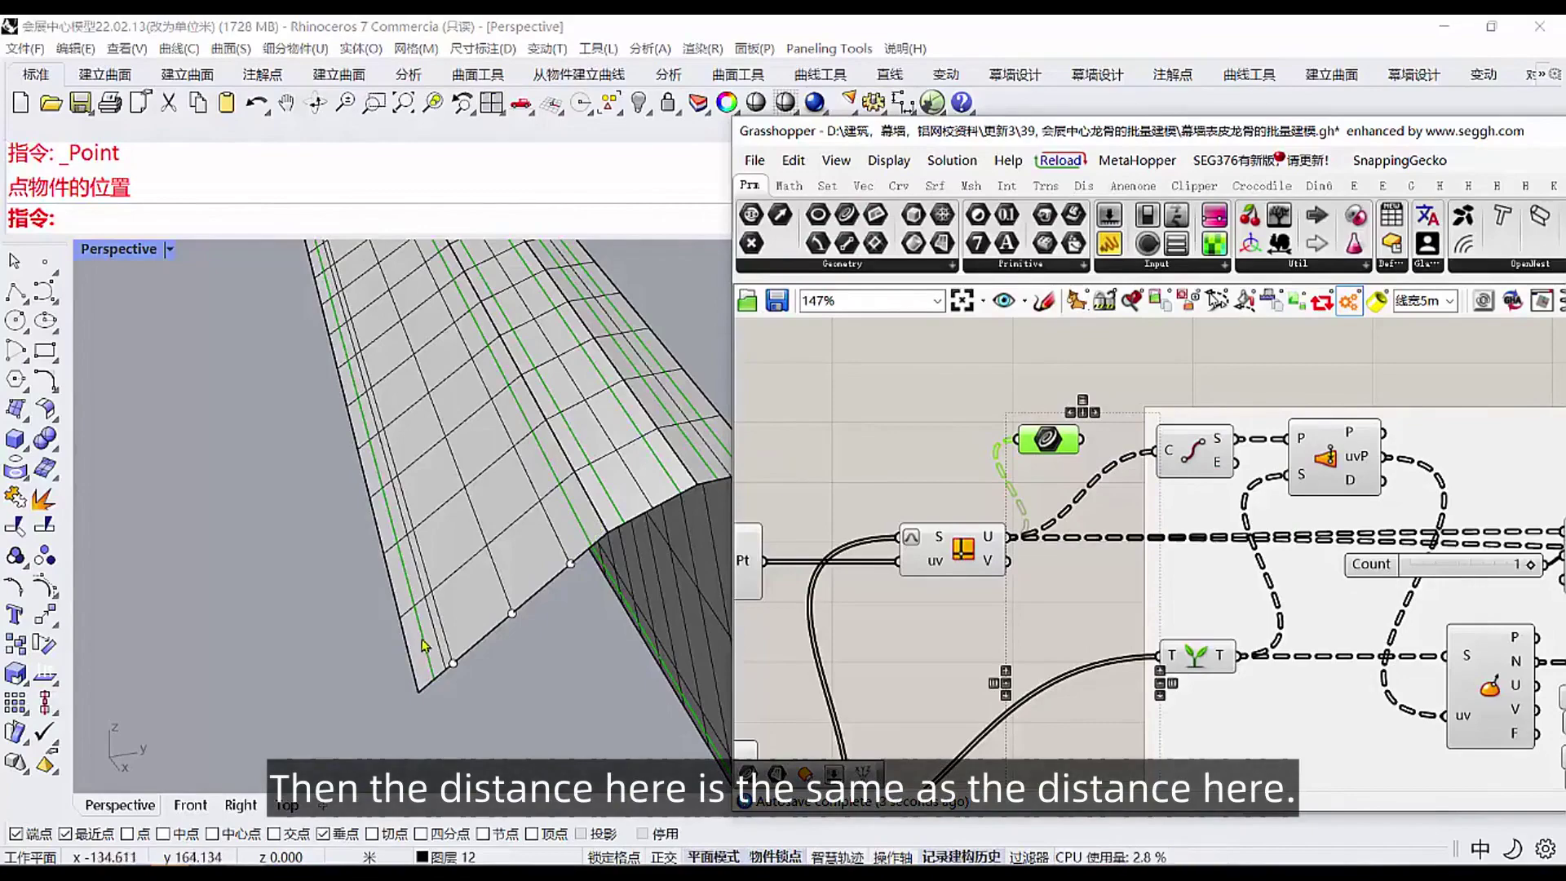
{"action": "right_click_drag", "start_coordinate": [834, 613], "coordinate": [667, 570]}
{"action": "scroll", "coordinate": [1191, 531], "scroll_direction": "down", "scroll_amount": 2}
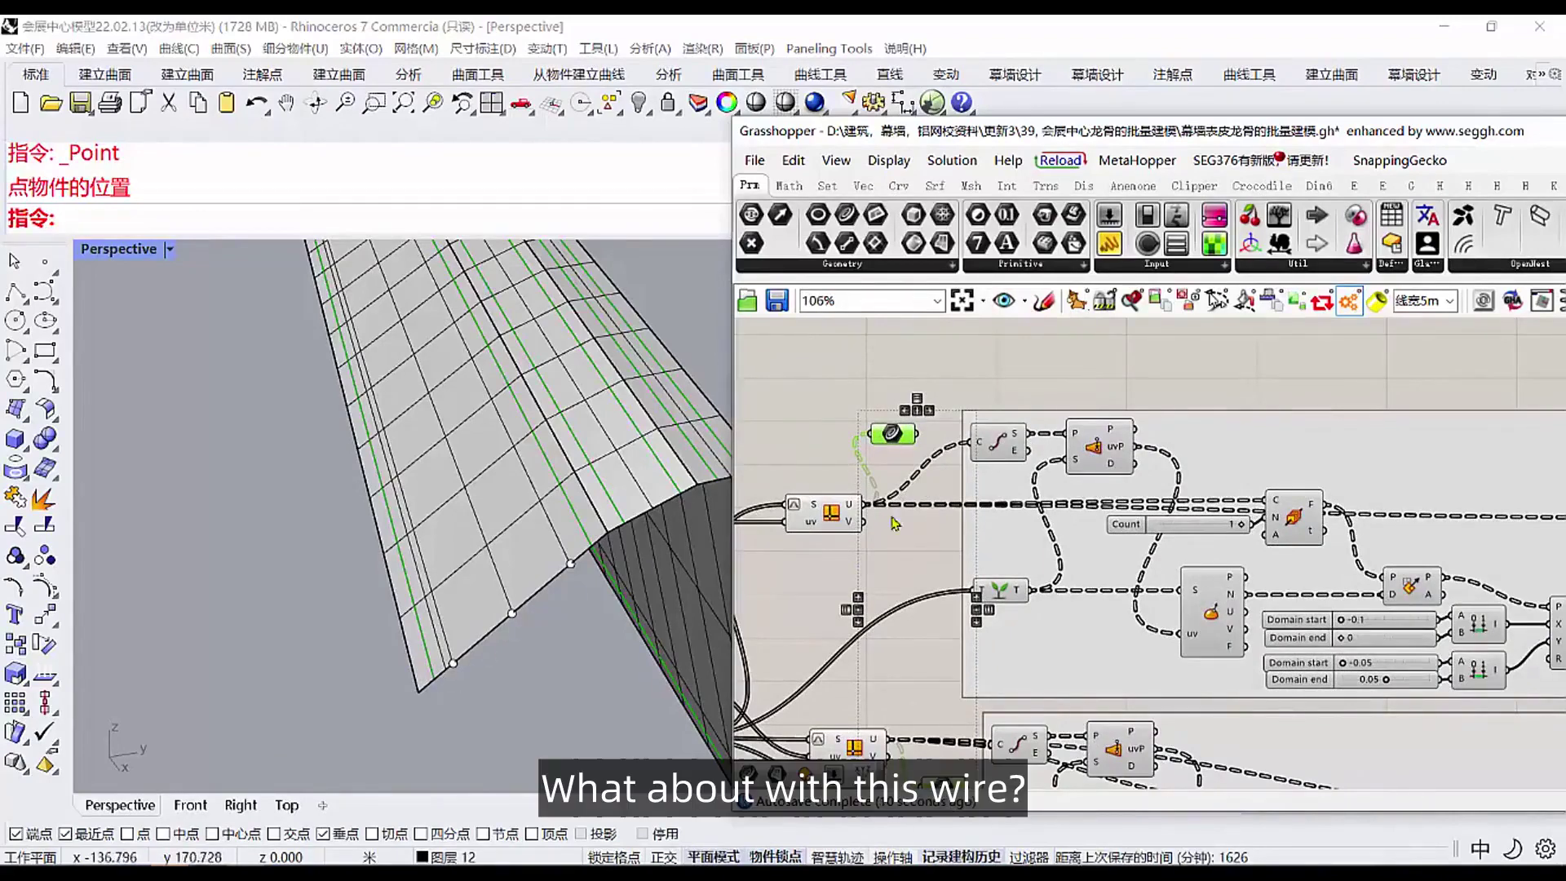
Step: Place a point object just off the sloping surface's front edge and select the extracted isocurve near the fold
{"action": "right_click", "coordinate": [893, 433]}
{"action": "left_click", "coordinate": [587, 643]}
{"action": "right_click", "coordinate": [586, 636]}
{"action": "left_click", "coordinate": [580, 619]}
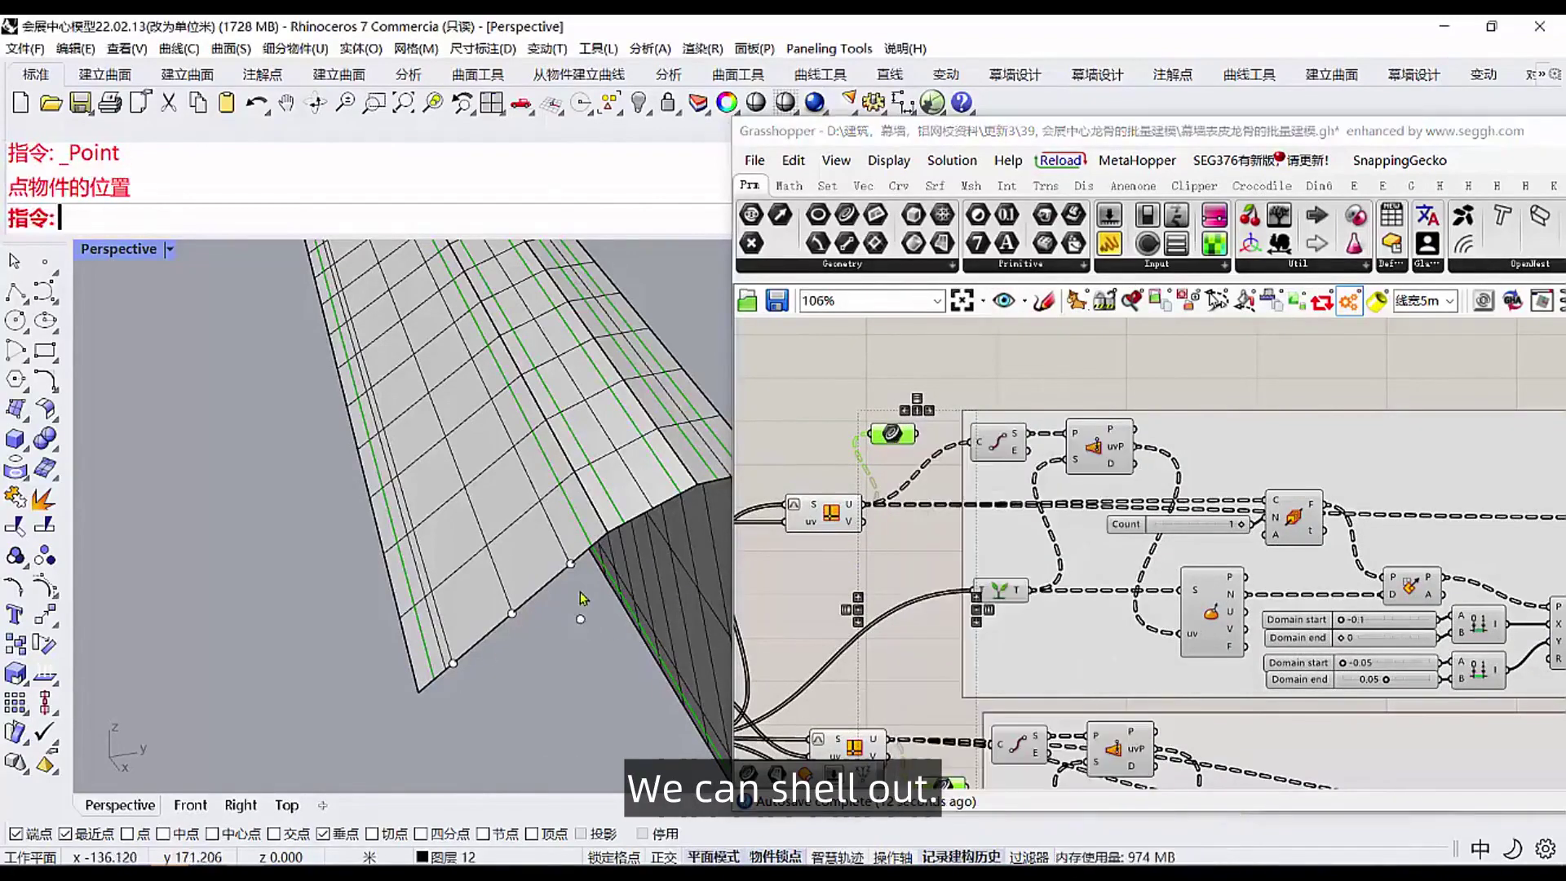
{"action": "right_click", "coordinate": [581, 605]}
{"action": "scroll", "coordinate": [570, 572], "scroll_direction": "up", "scroll_amount": 8}
{"action": "key", "text": "Escape"}
{"action": "left_click", "coordinate": [576, 542]}
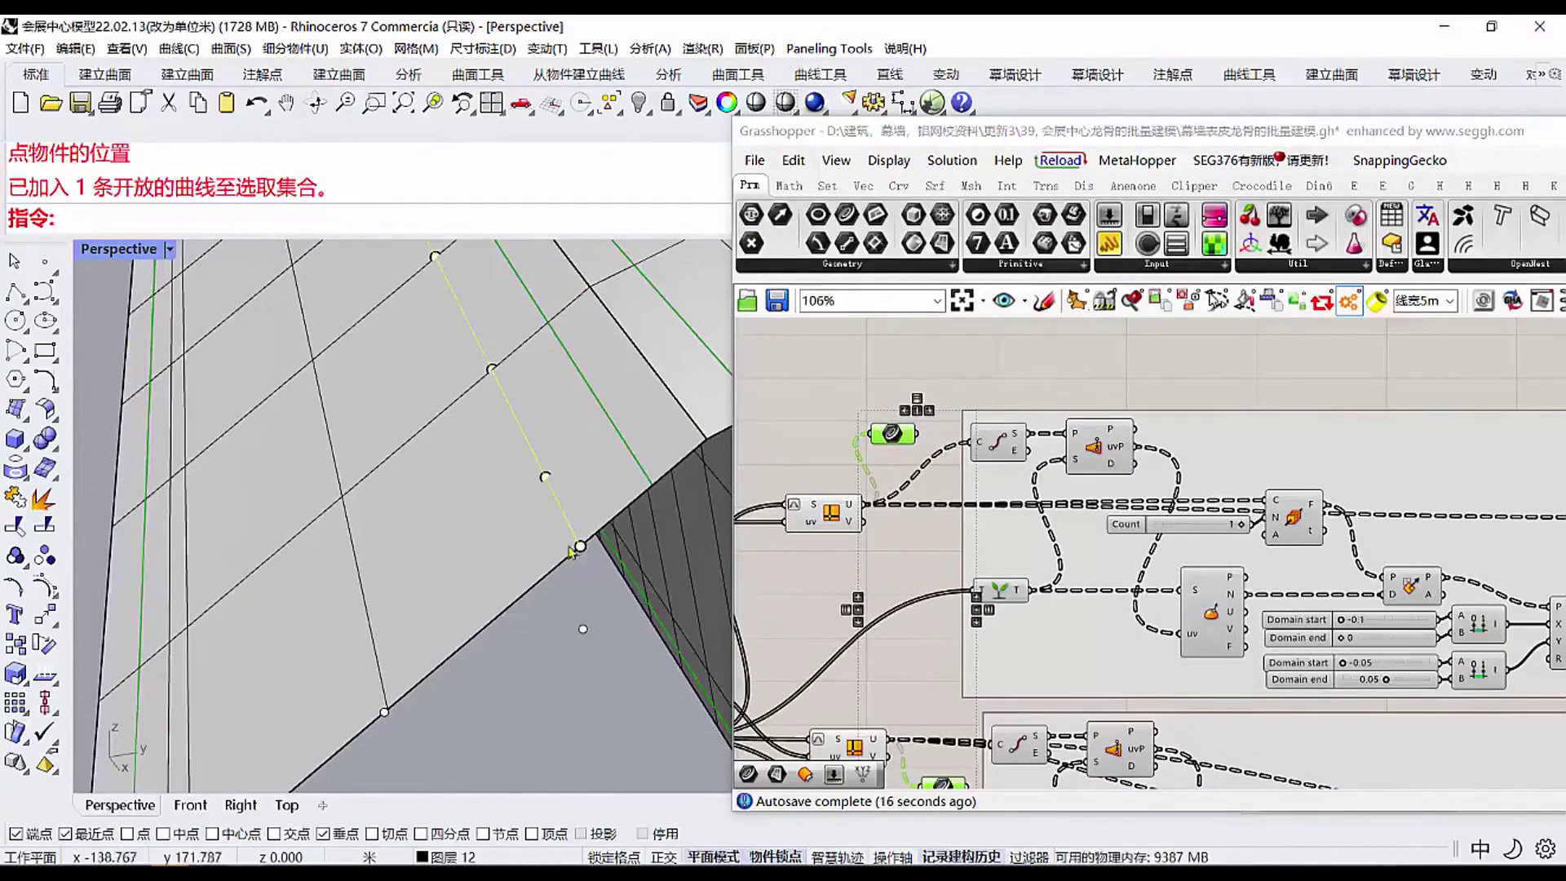
Step: Preview the upper group's swept keel and extract the U-direction isocurve it follows on the sloping surface
{"action": "scroll", "coordinate": [575, 543], "scroll_direction": "down", "scroll_amount": 5}
{"action": "right_click_drag", "start_coordinate": [1404, 593], "coordinate": [1032, 545]}
{"action": "left_click", "coordinate": [1318, 494]}
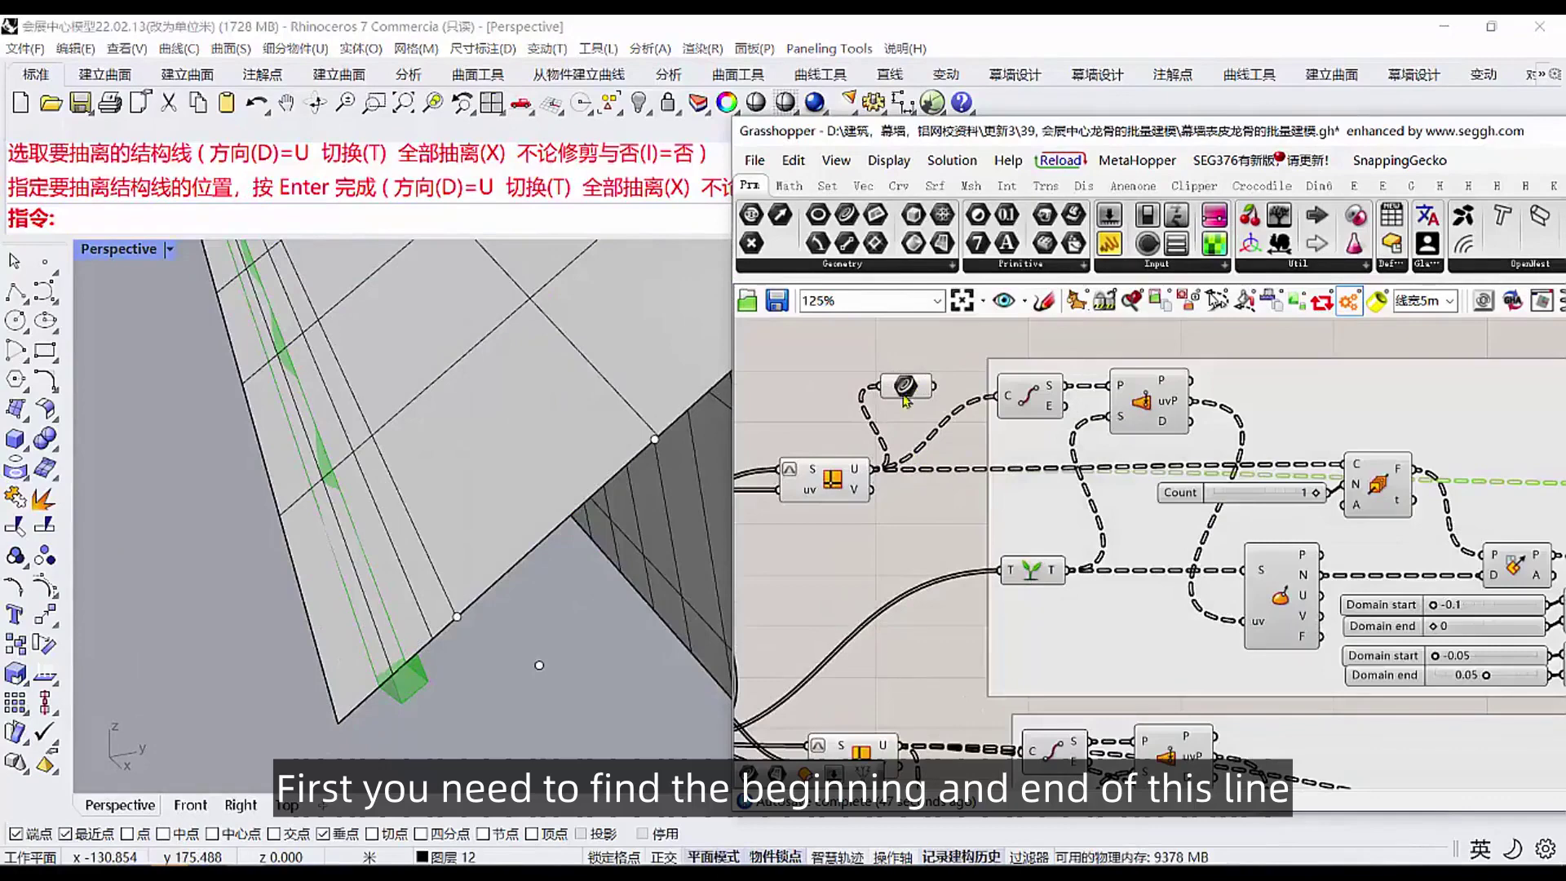
Step: Draw a normal line to the keel's isocurve, starting from the isocurve's front endpoint
{"action": "left_click", "coordinate": [18, 294]}
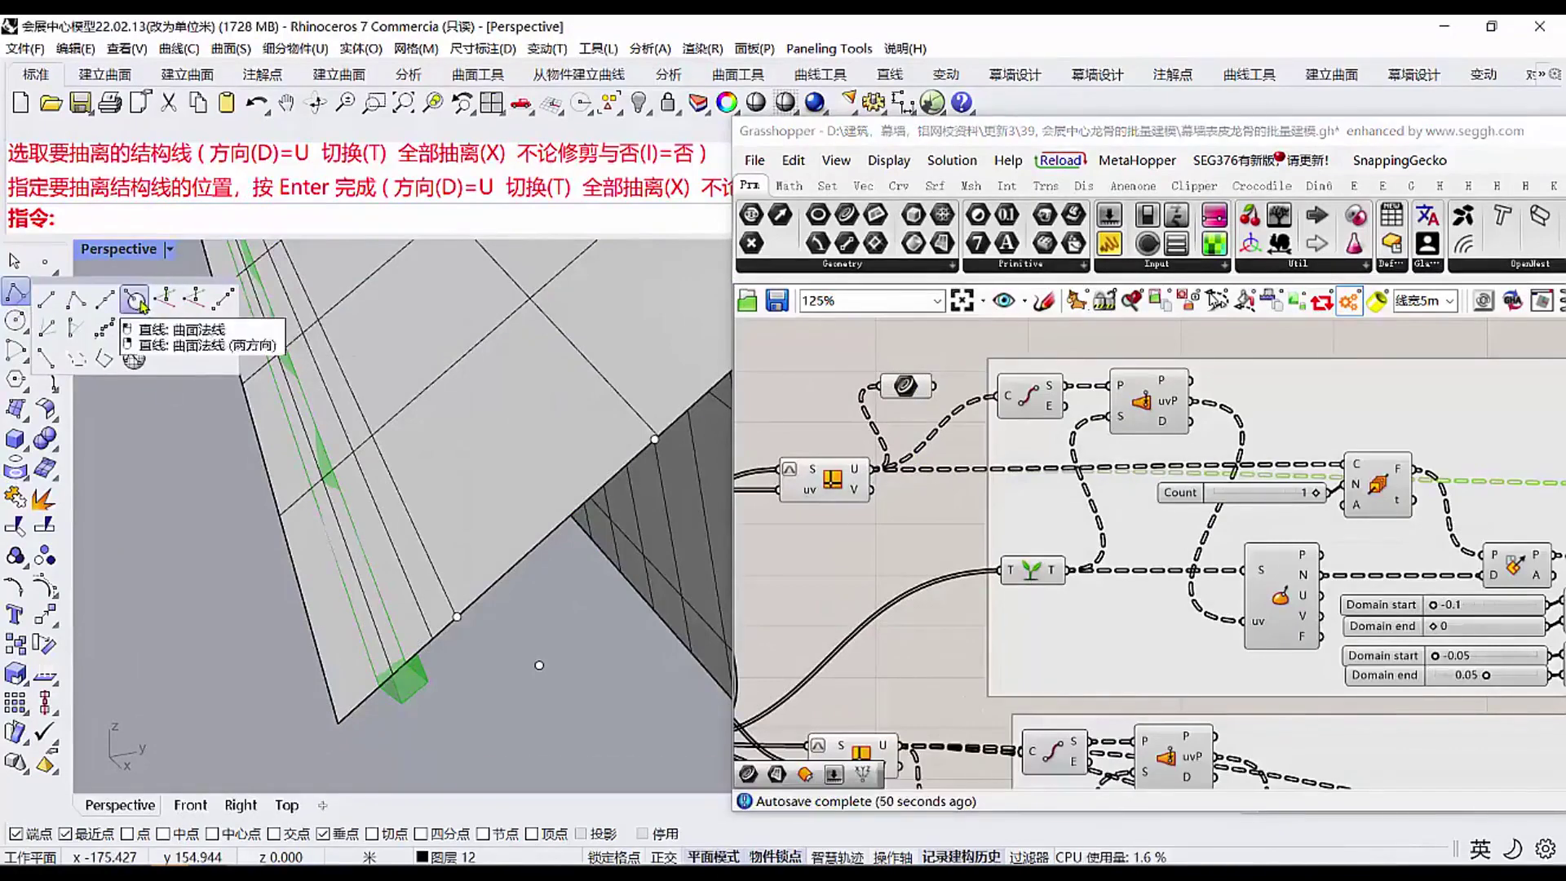
{"action": "left_click", "coordinate": [137, 301]}
{"action": "left_click", "coordinate": [388, 653]}
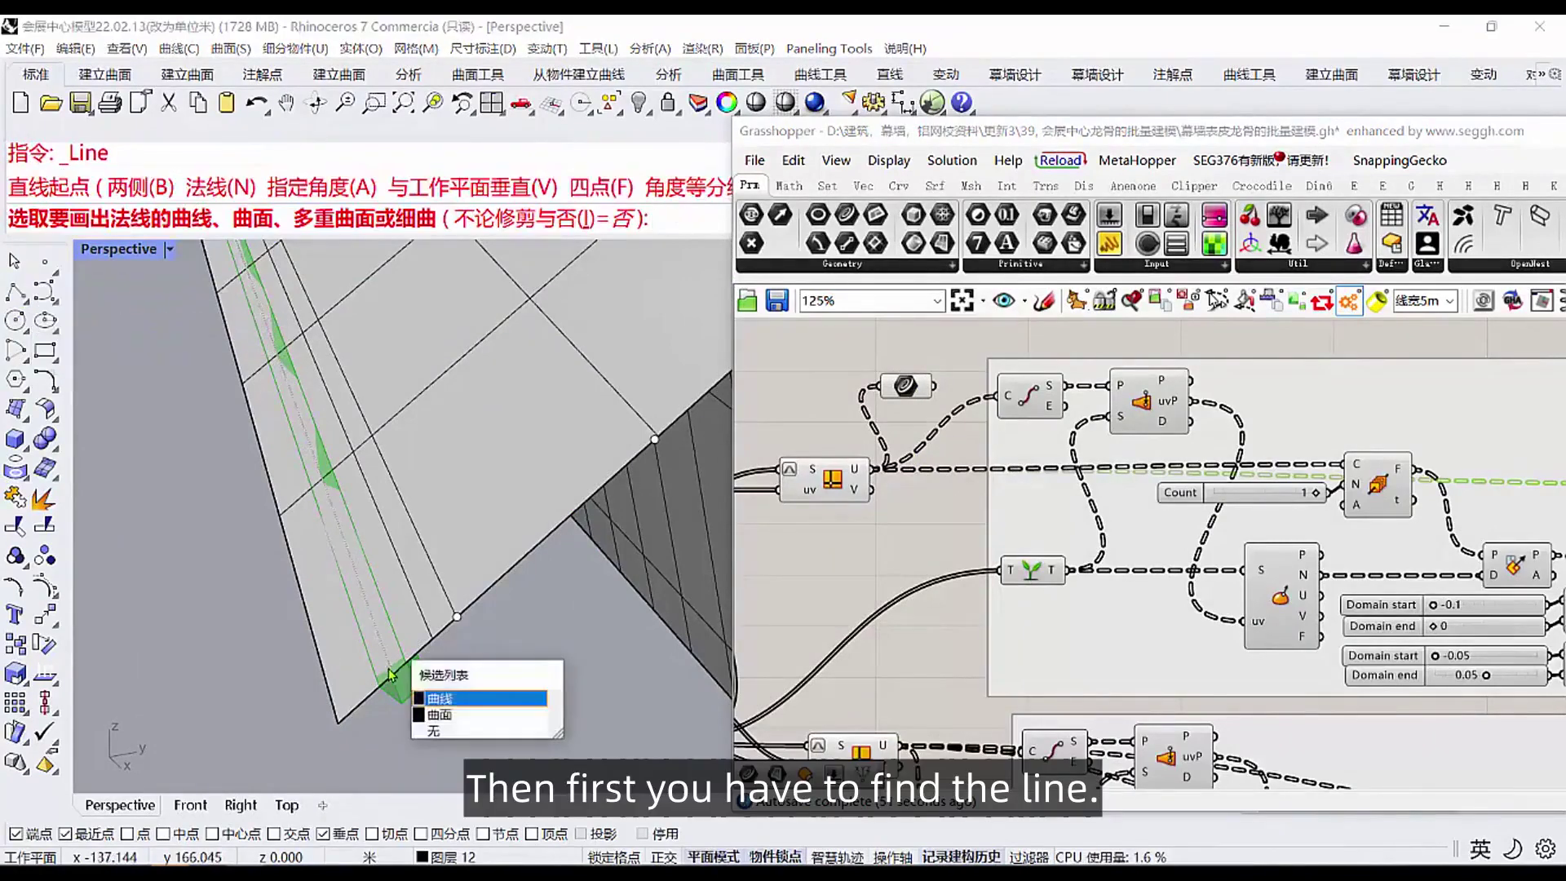
{"action": "left_click", "coordinate": [434, 704]}
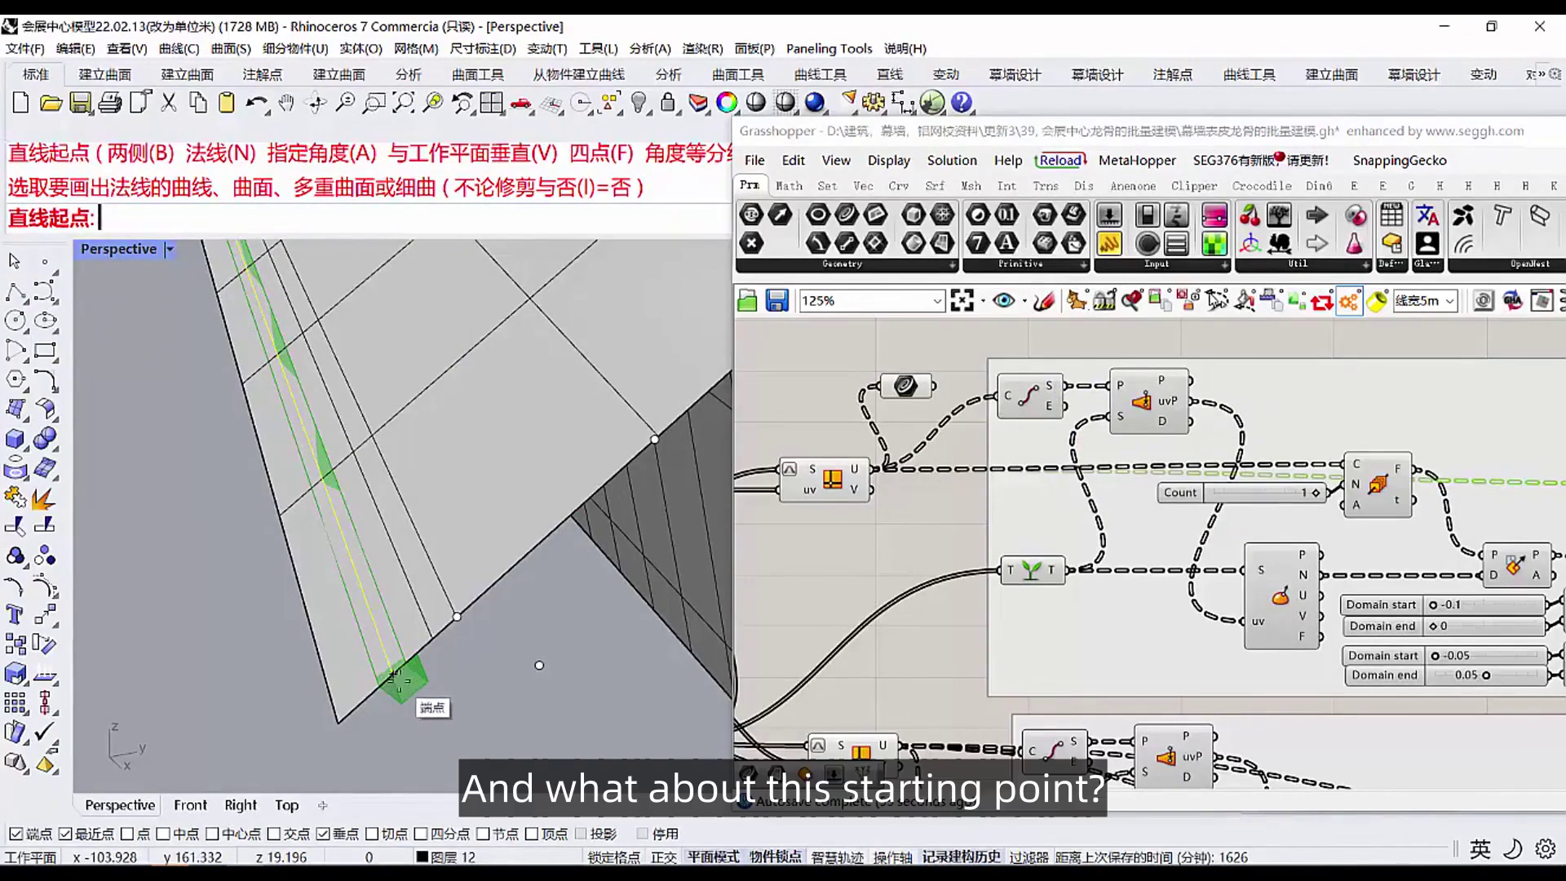
{"action": "left_click", "coordinate": [395, 676]}
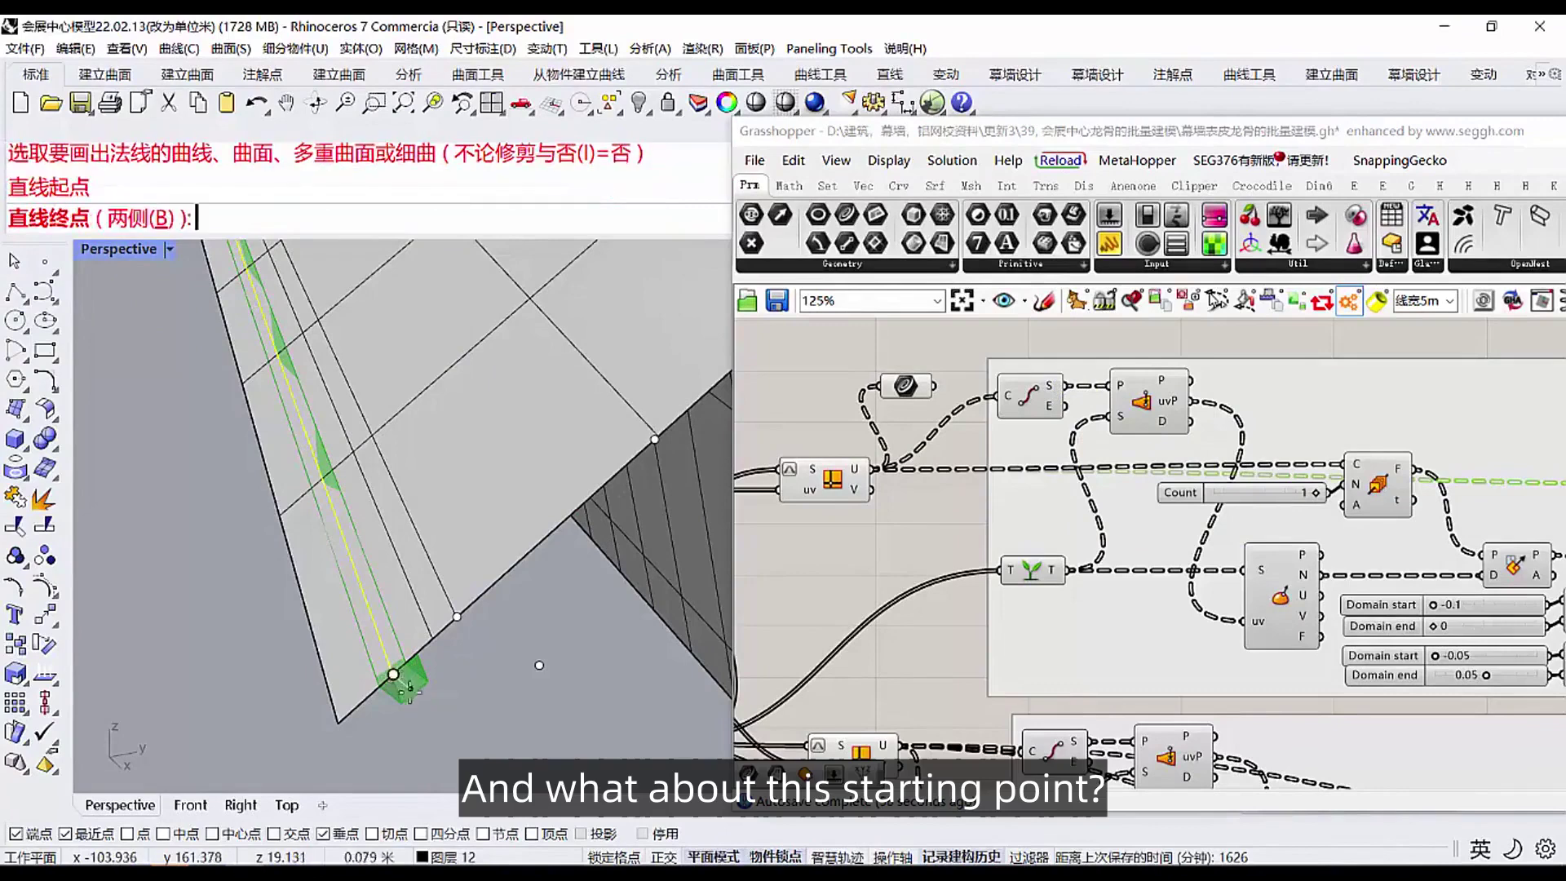
{"action": "left_click", "coordinate": [448, 724]}
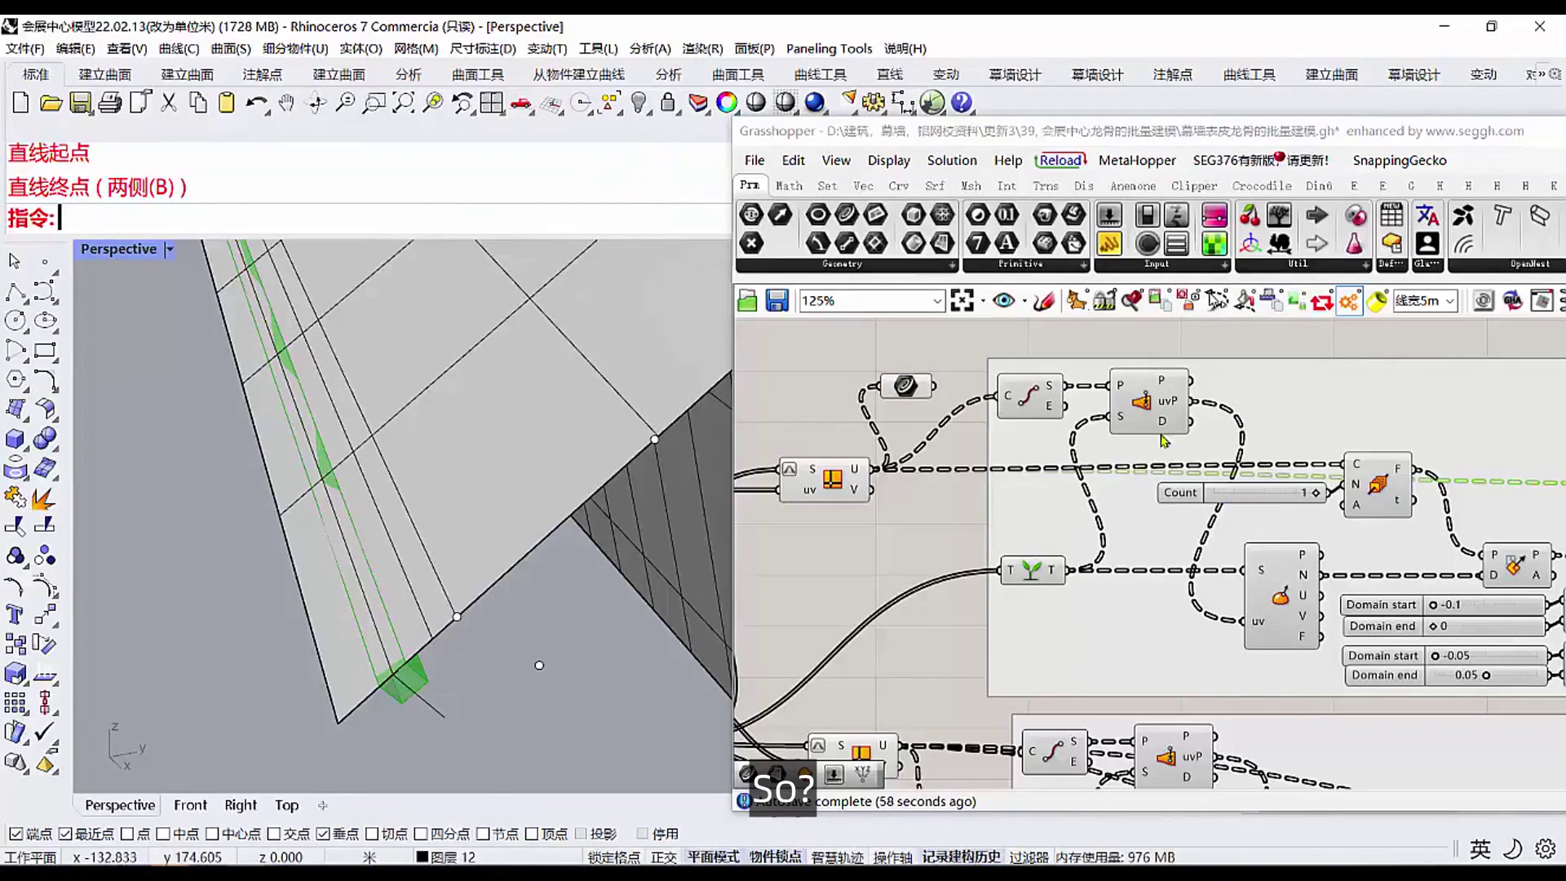
Step: Examine how the curve start points, surface closest point and grafted faces feed the surface evaluation that supplies the normals
{"action": "right_click_drag", "start_coordinate": [1146, 497], "coordinate": [1124, 519]}
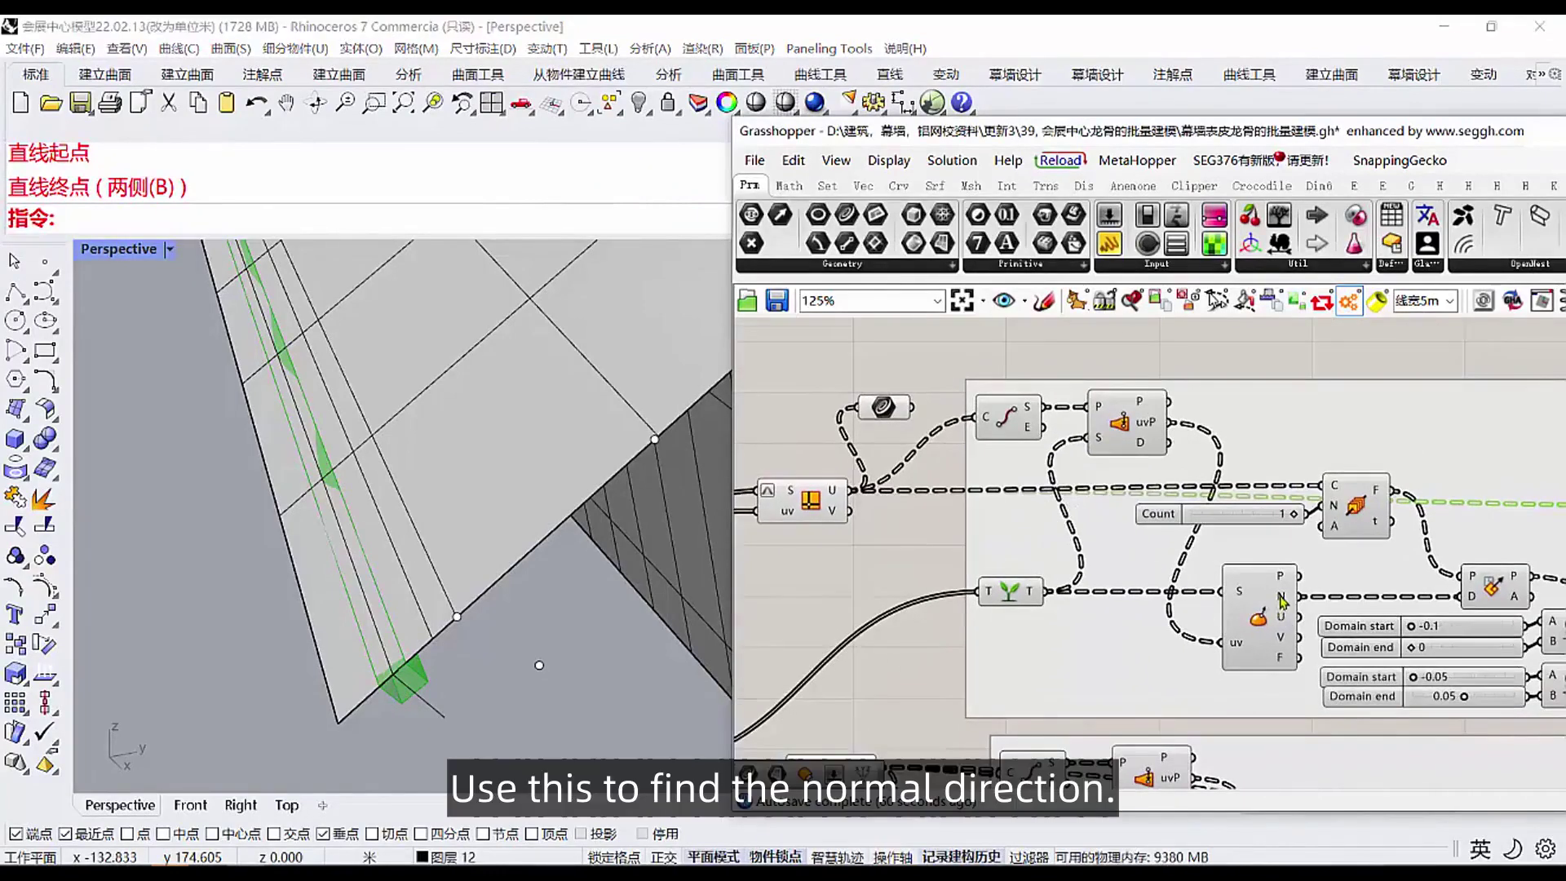
{"action": "mouse_move", "coordinate": [1283, 604]}
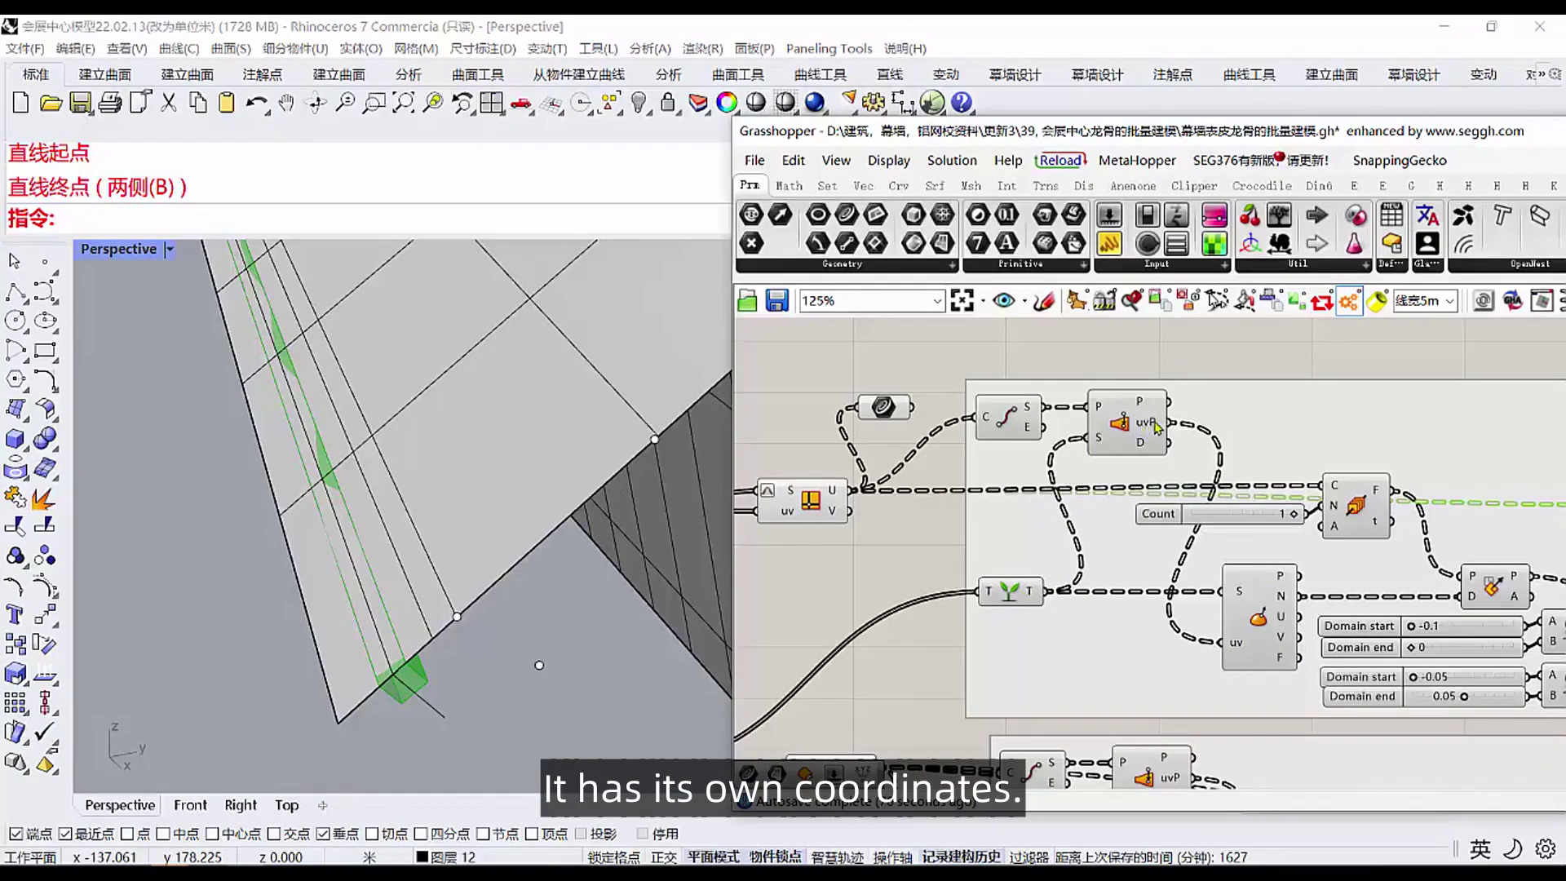
{"action": "right_click_drag", "start_coordinate": [1139, 478], "coordinate": [1301, 410]}
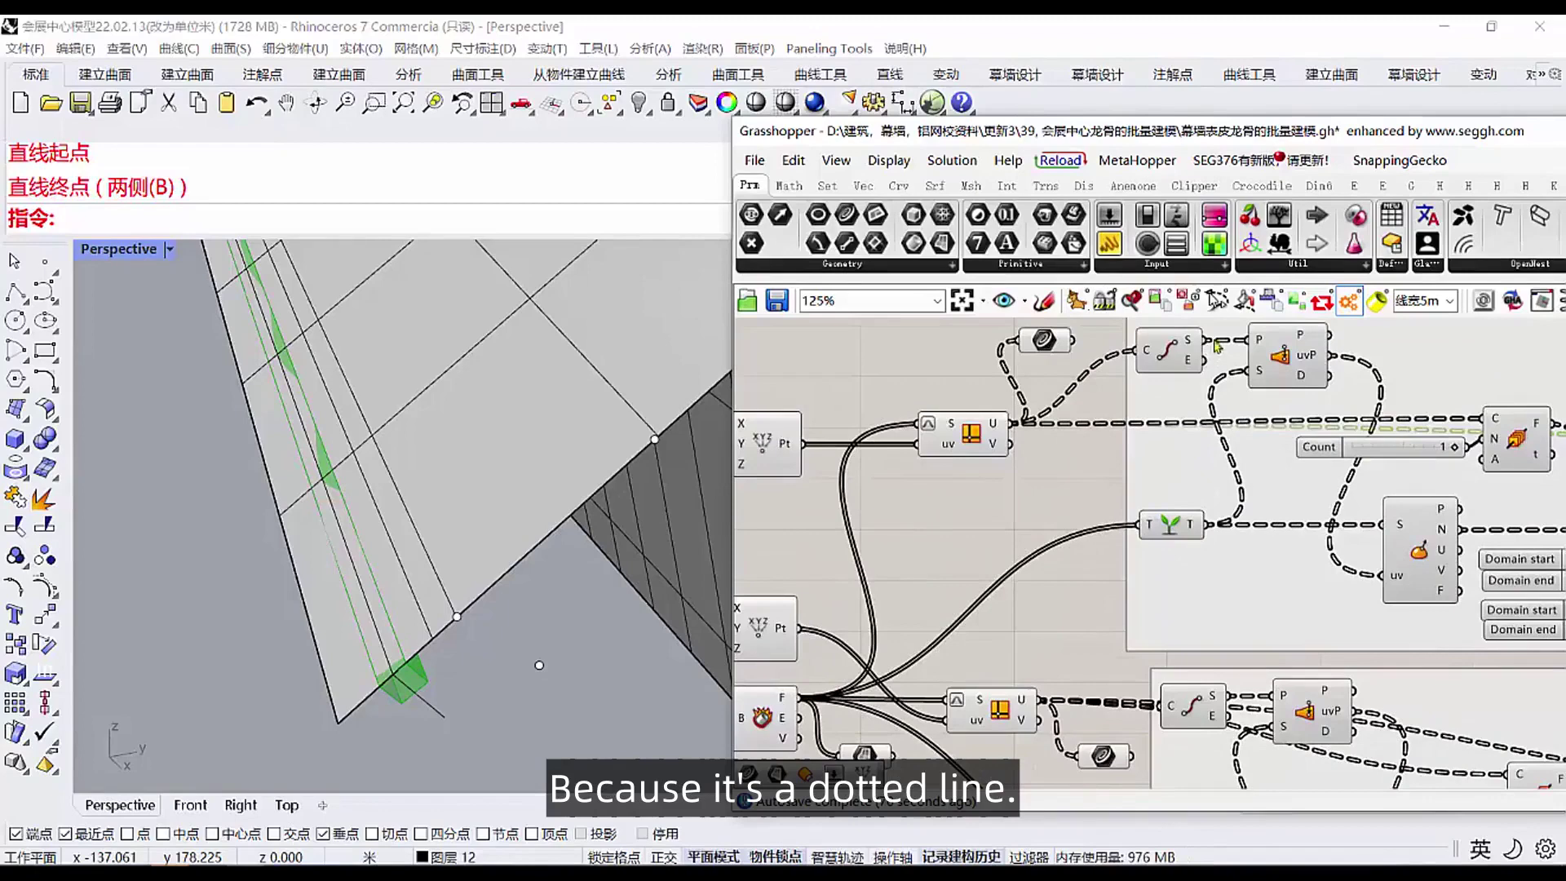
{"action": "right_click_drag", "start_coordinate": [876, 630], "coordinate": [898, 636]}
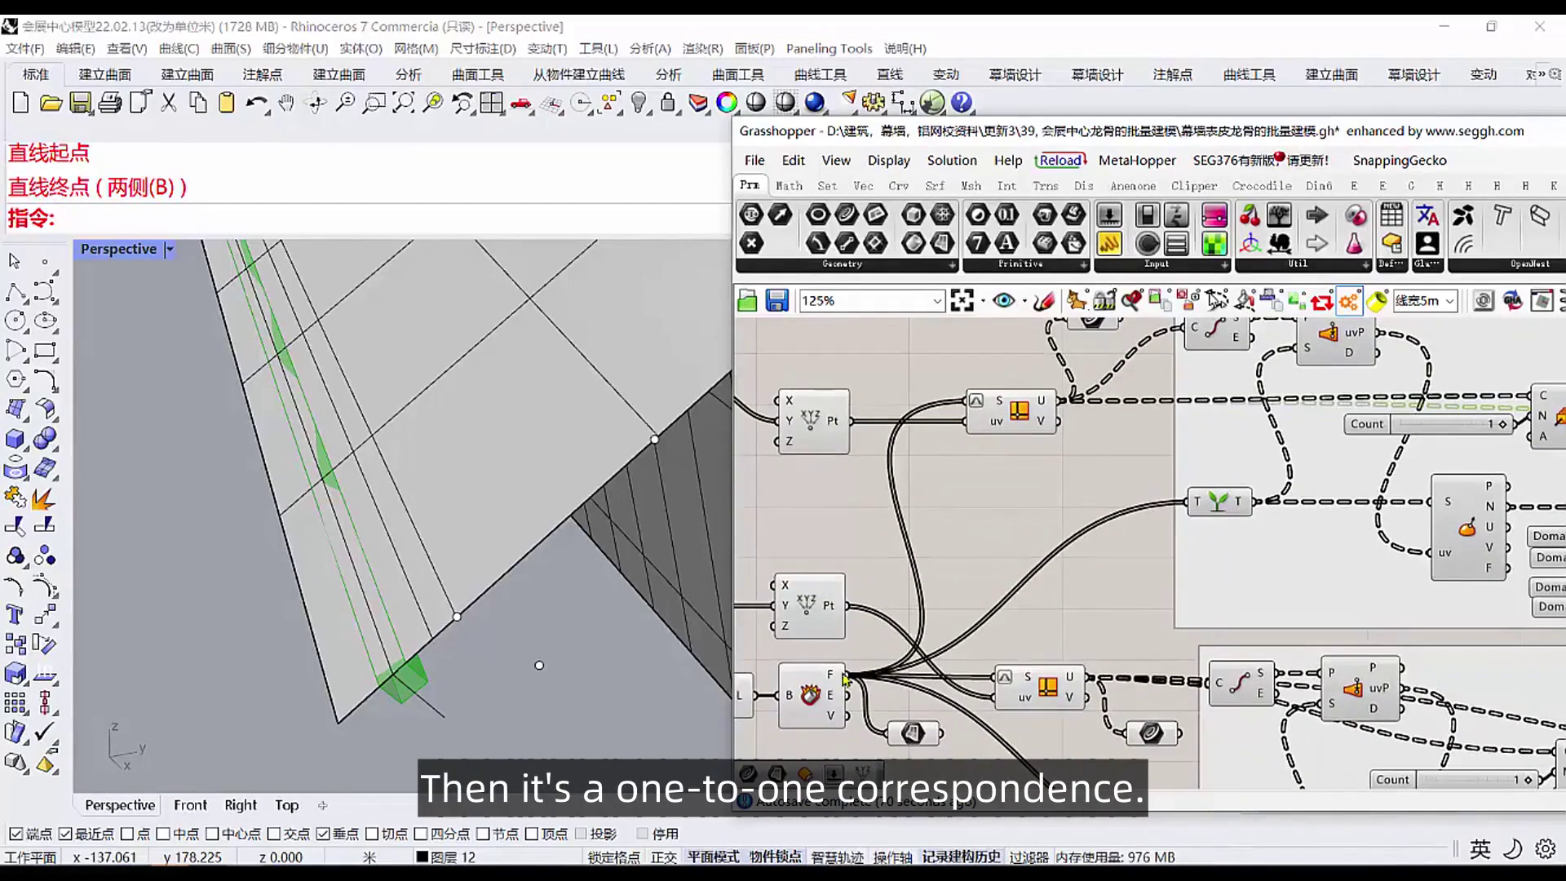
{"action": "left_click", "coordinate": [406, 669]}
{"action": "left_click", "coordinate": [438, 708]}
{"action": "right_click_drag", "start_coordinate": [1233, 505], "coordinate": [903, 549]}
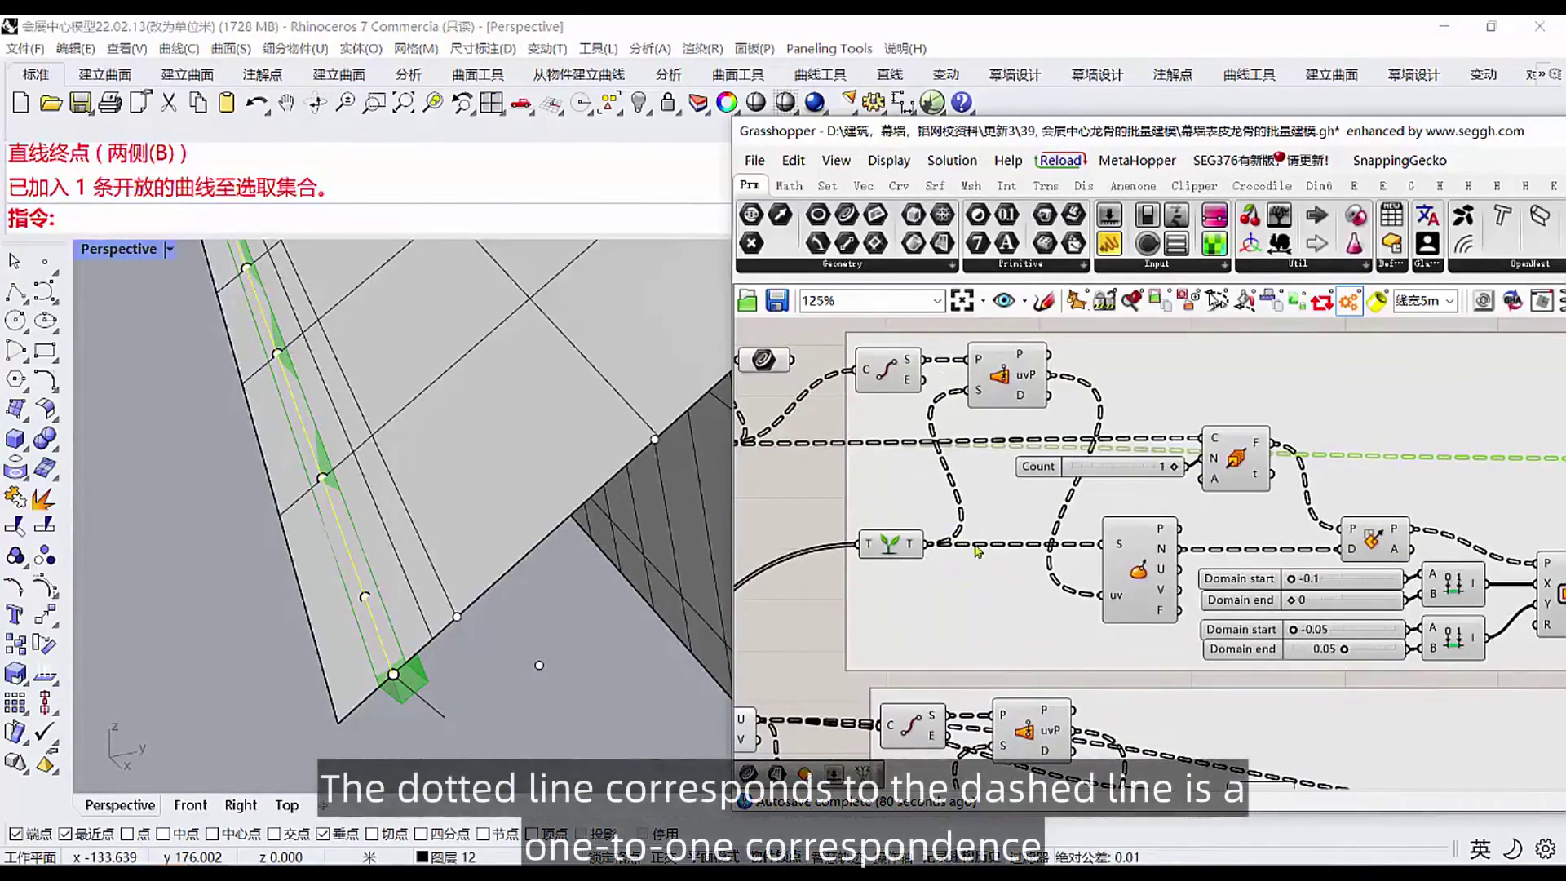
{"action": "right_click_drag", "start_coordinate": [1058, 602], "coordinate": [997, 584]}
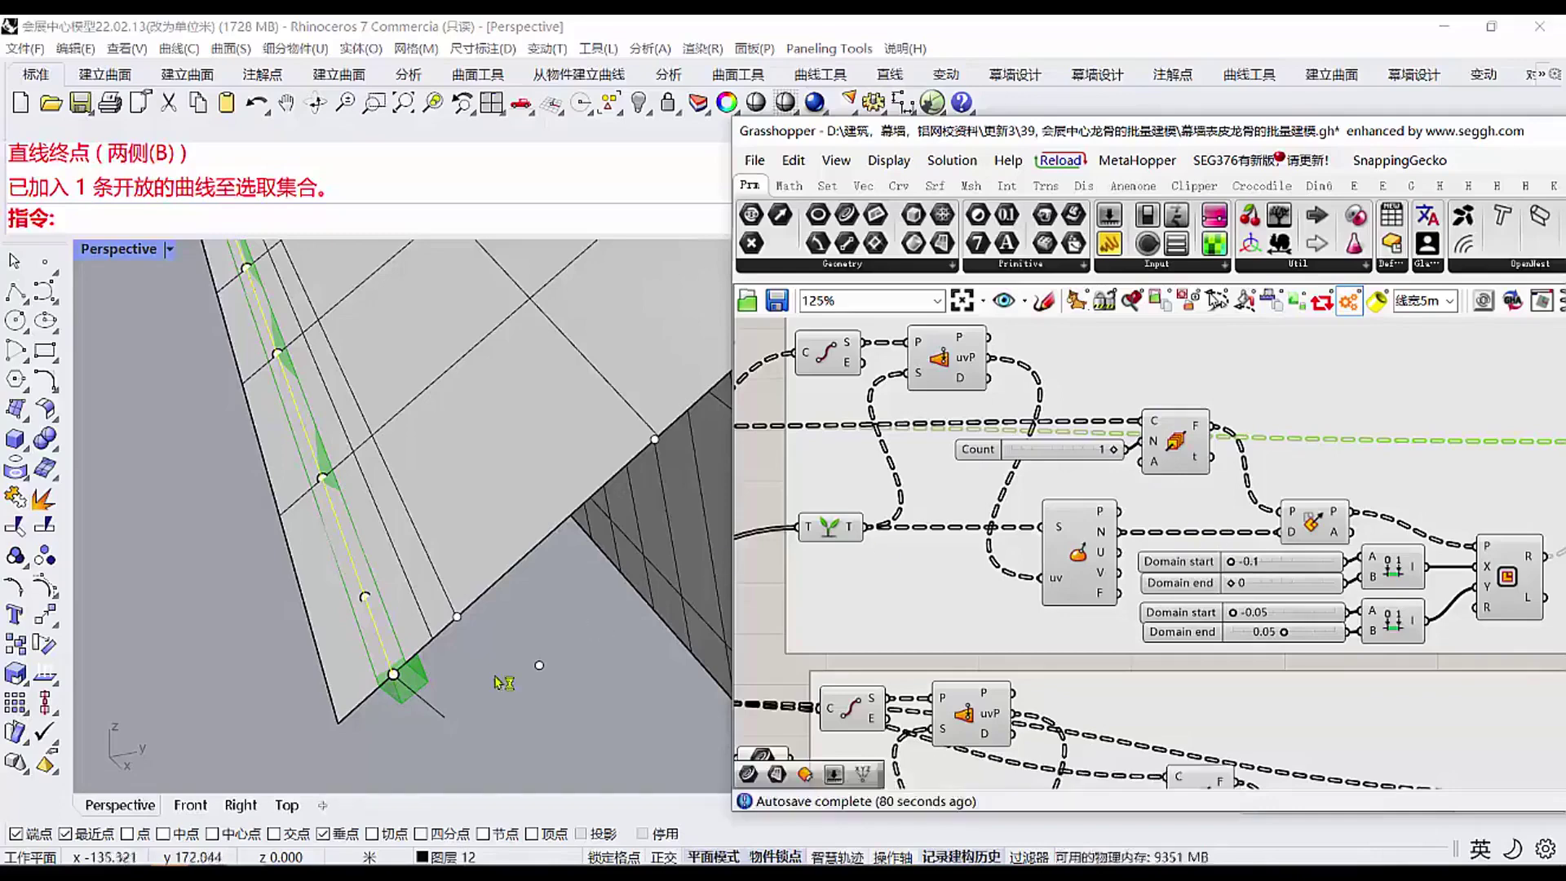
Step: Select the keel's isocurve and preview its perpendicular frame and the plane aligned to the surface normal
{"action": "left_click", "coordinate": [390, 650]}
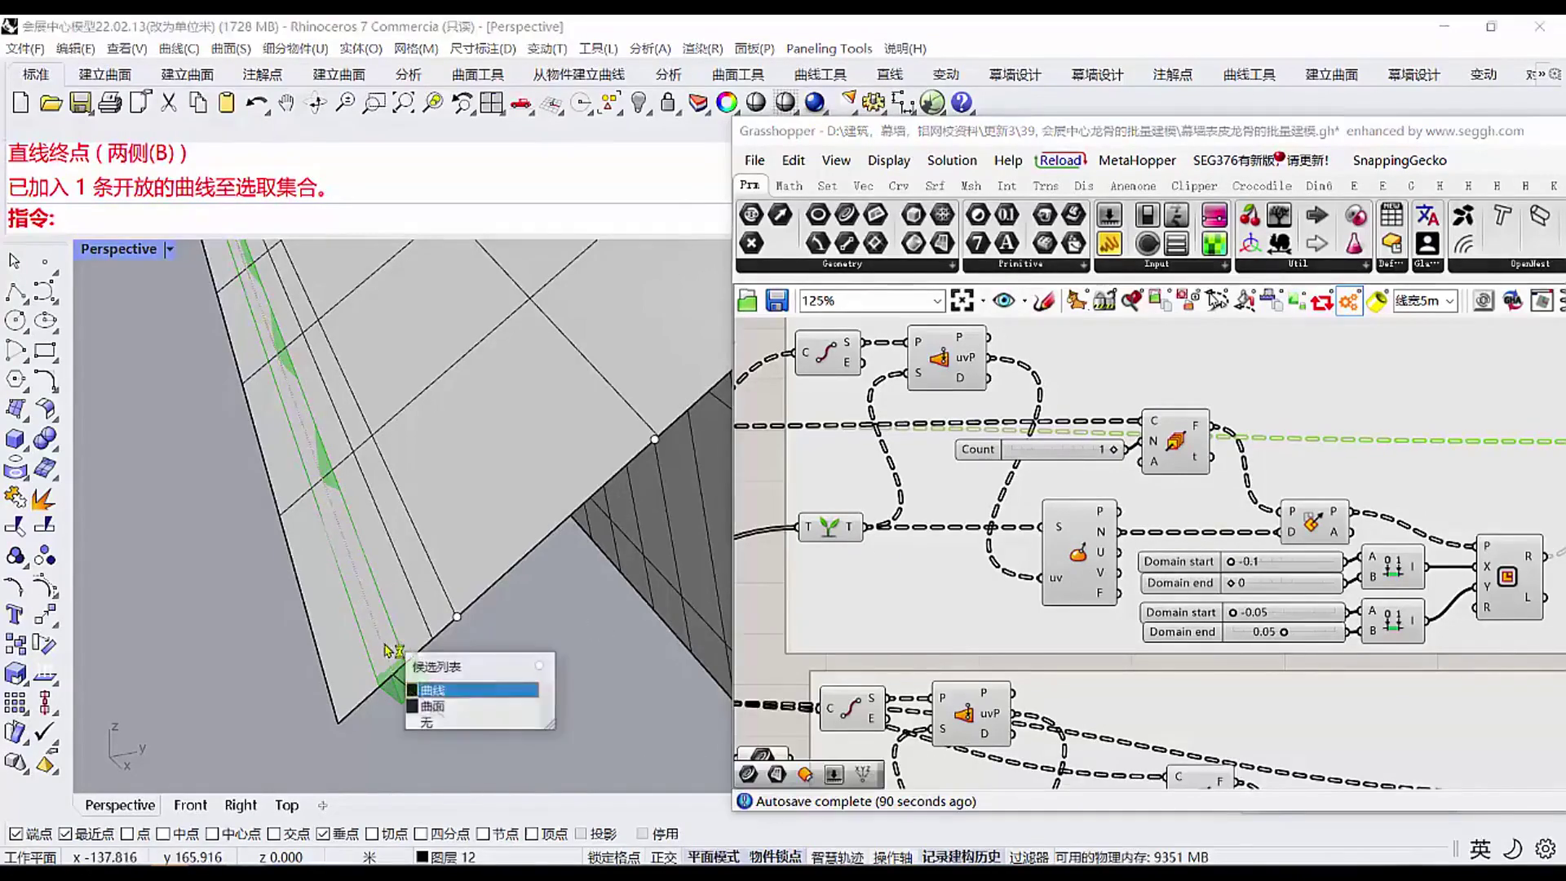
{"action": "left_click", "coordinate": [428, 690]}
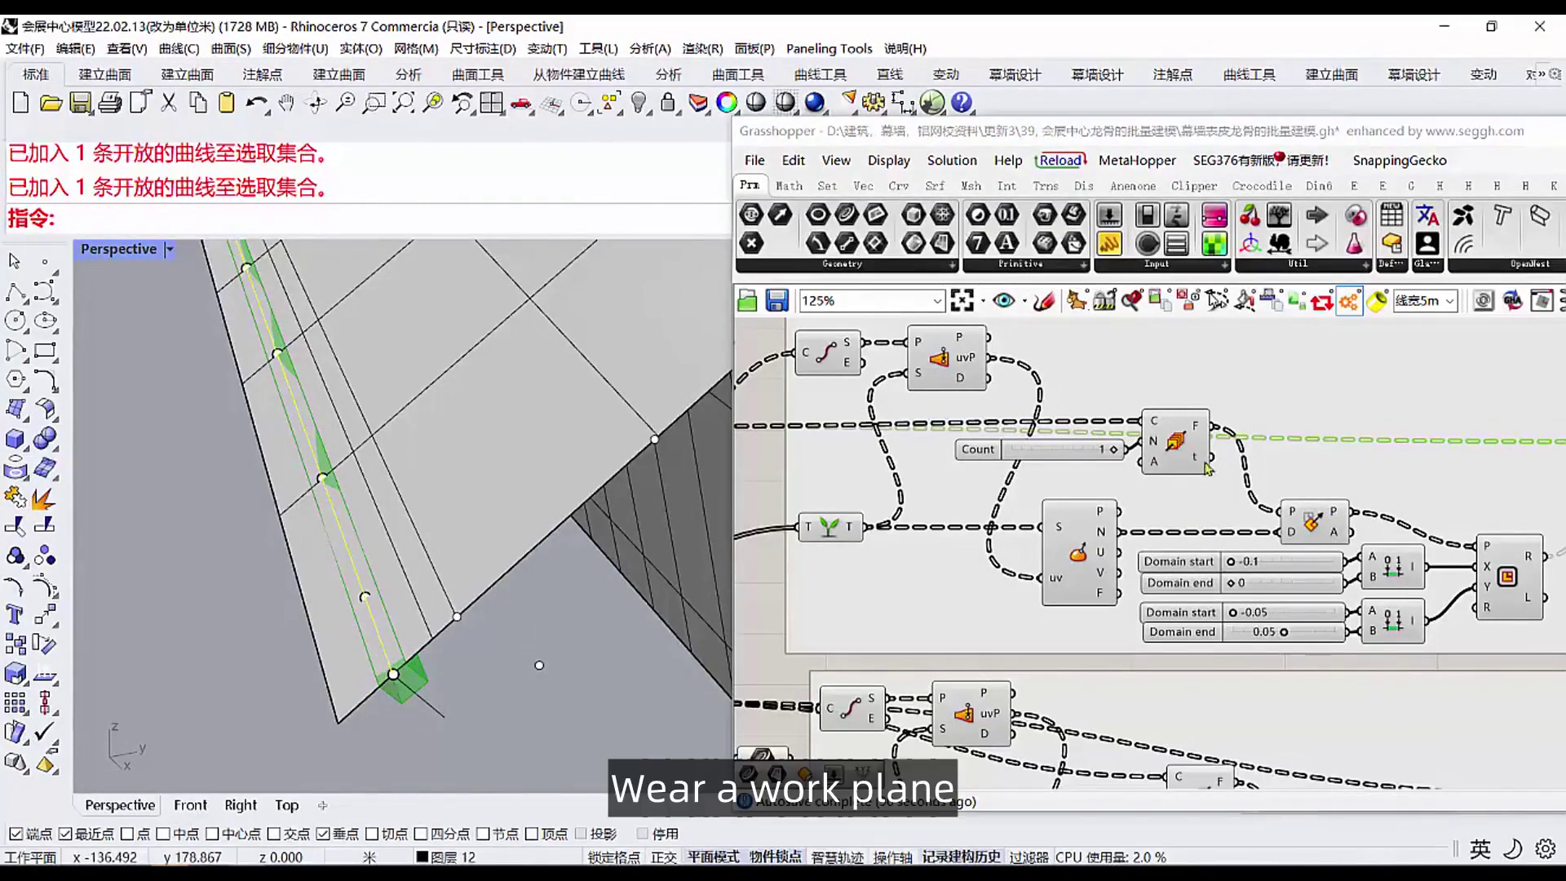
{"action": "left_click", "coordinate": [1176, 442]}
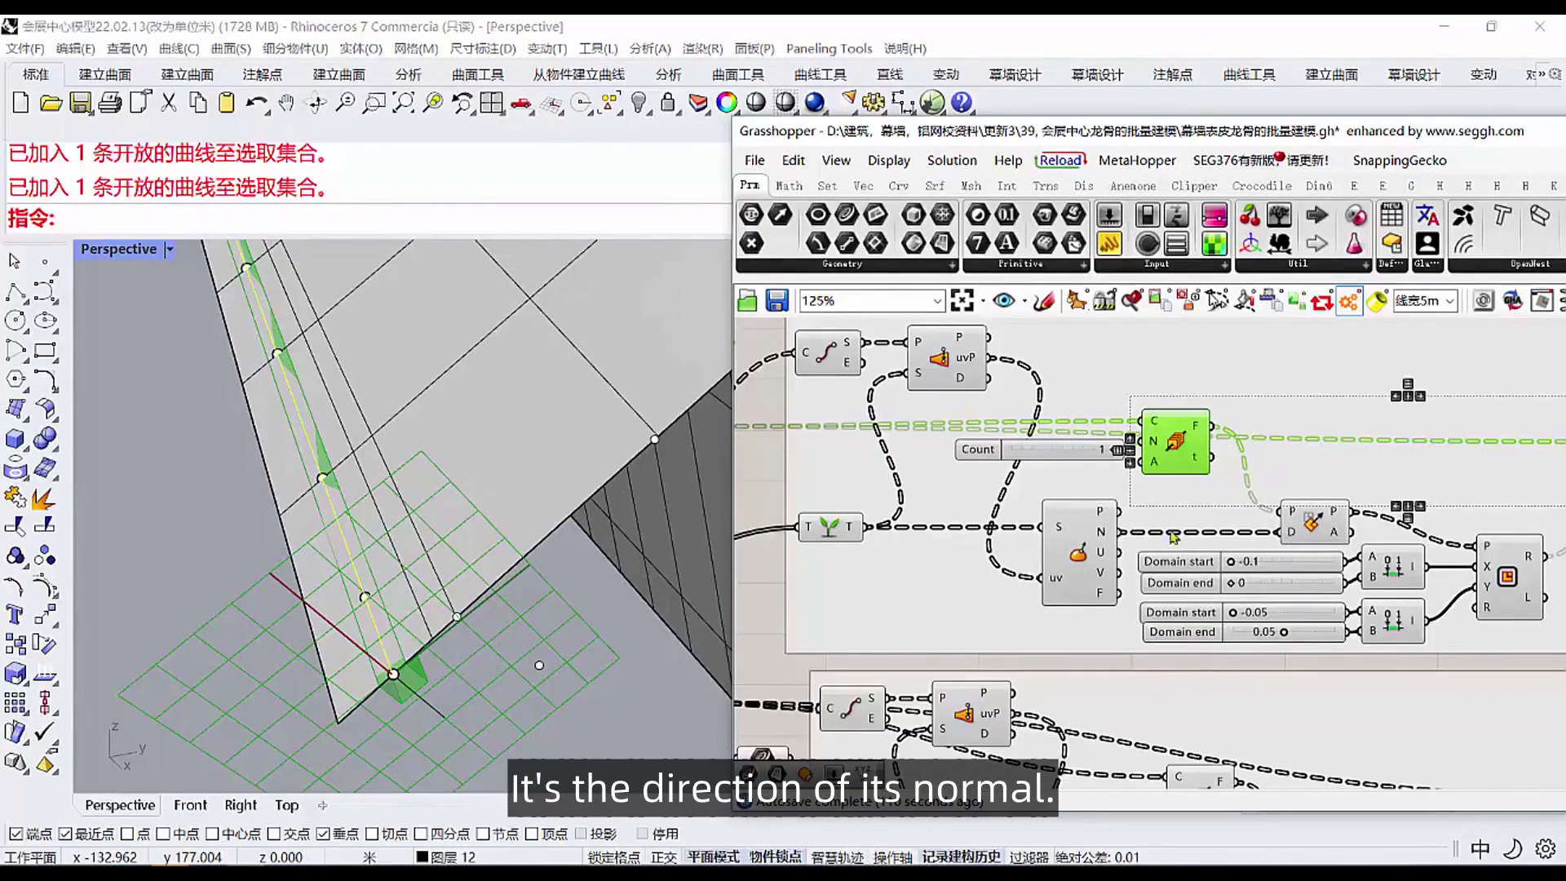
{"action": "left_click", "coordinate": [1308, 528]}
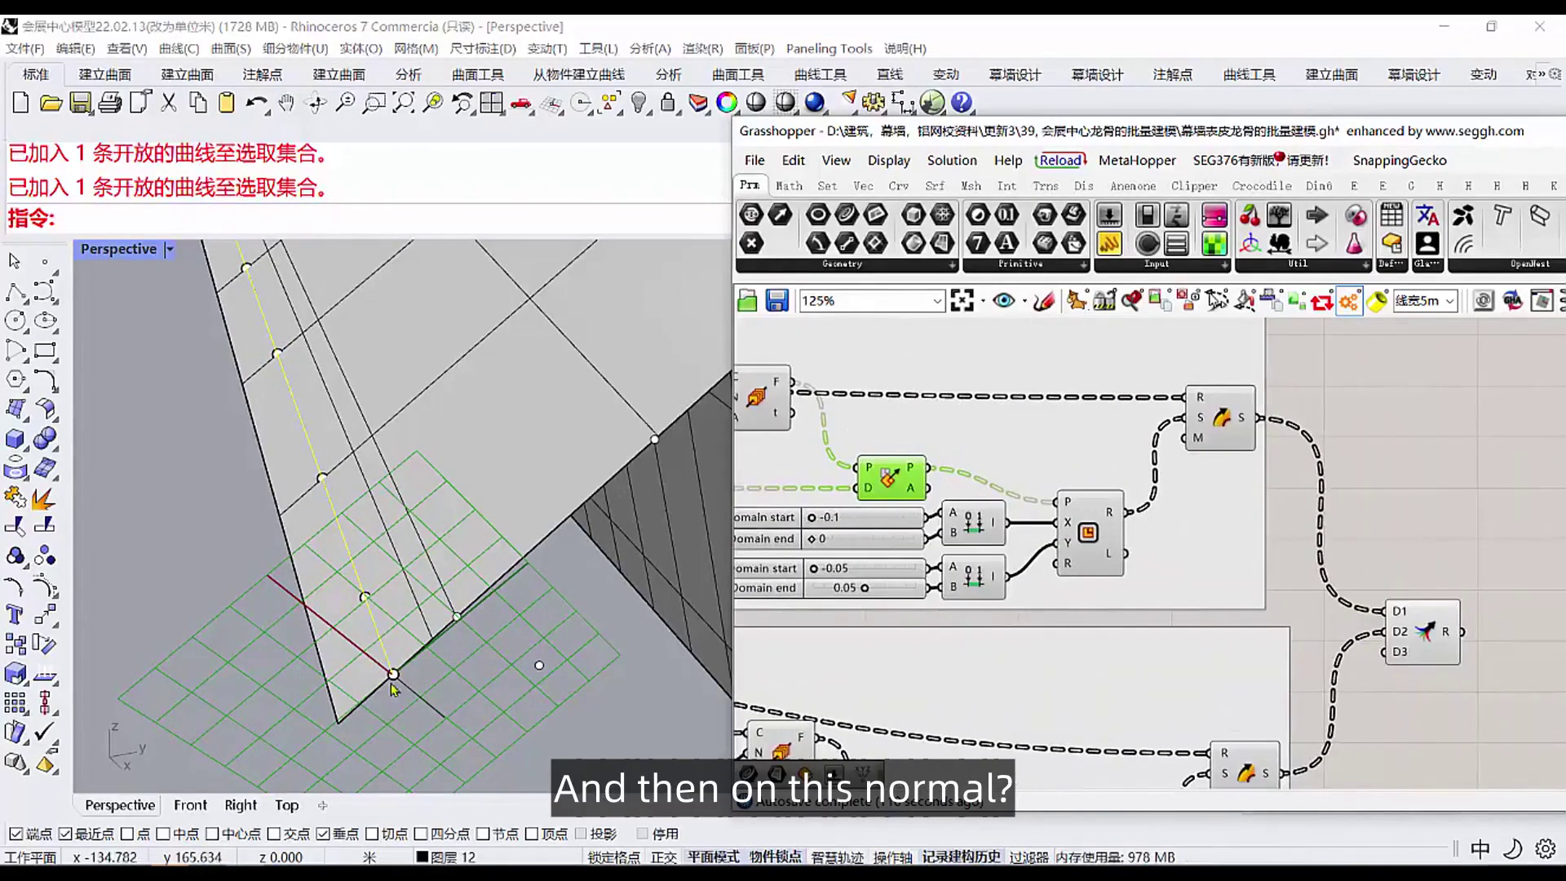
Step: Preview the rectangular keel profile on the aligned plane and examine the domain sliders that set its X and Y extents
{"action": "scroll", "coordinate": [403, 665], "scroll_direction": "up", "scroll_amount": 2}
{"action": "left_click", "coordinate": [1089, 534], "text": "shift"}
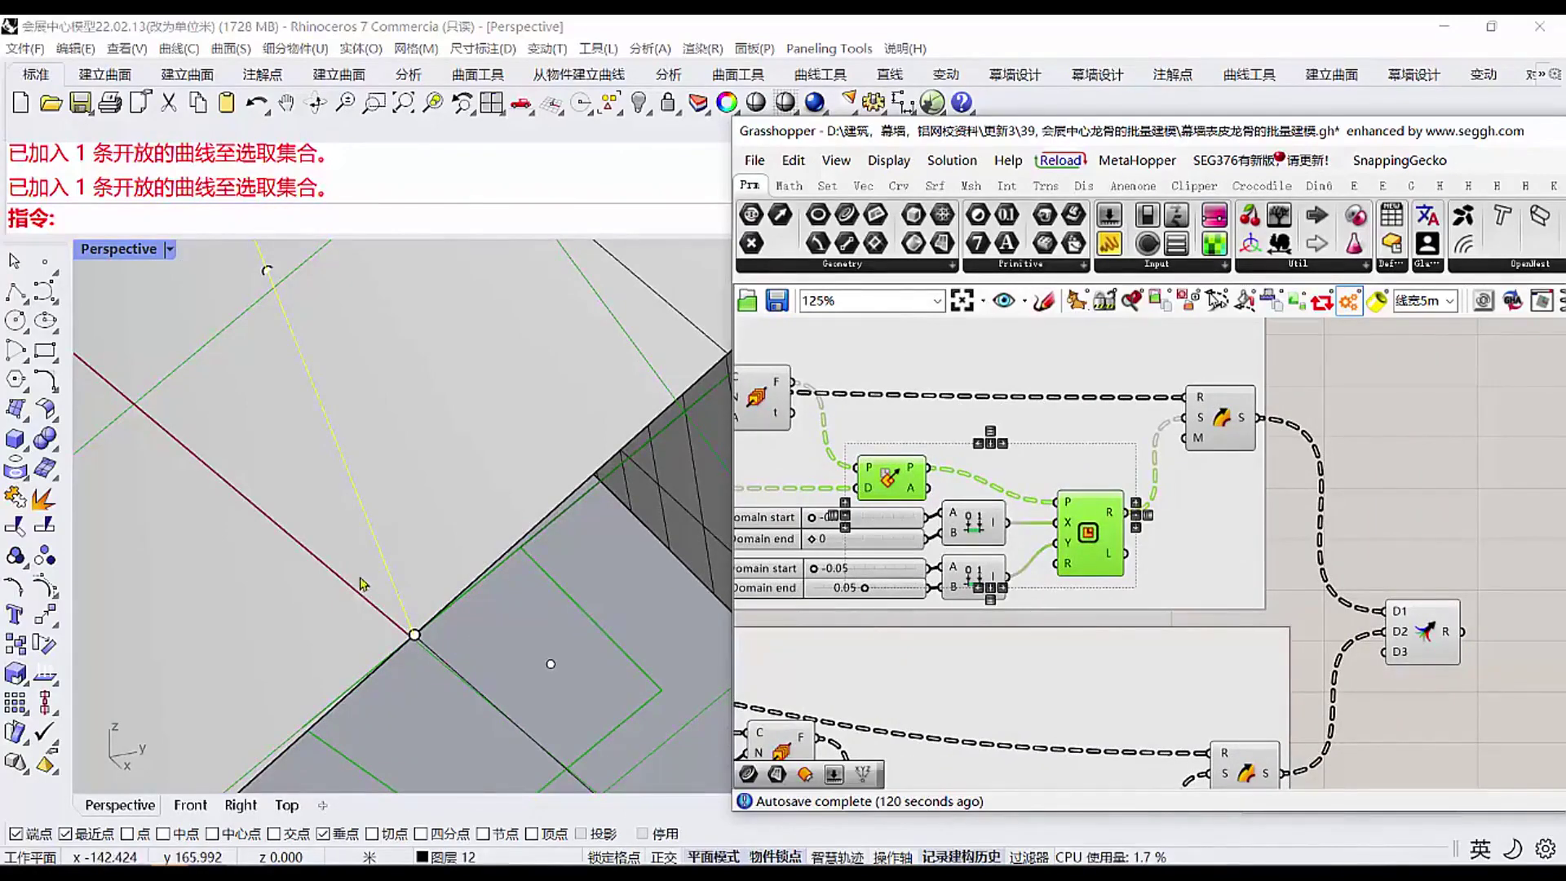
{"action": "scroll", "coordinate": [859, 532], "scroll_direction": "up", "scroll_amount": 2}
{"action": "scroll", "coordinate": [859, 532], "scroll_direction": "up", "scroll_amount": 2}
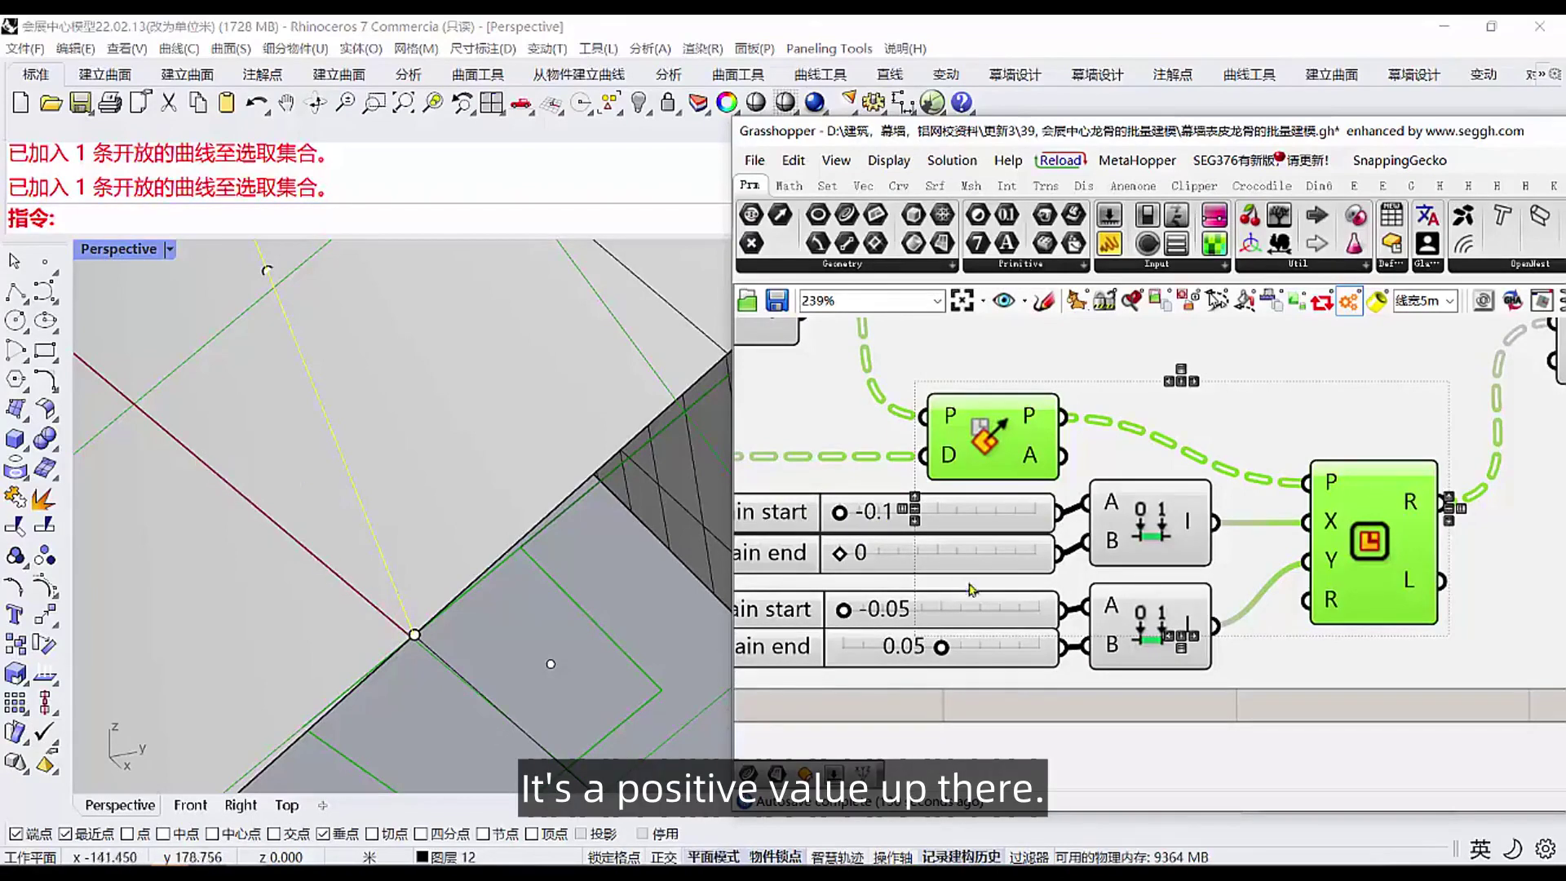
{"action": "right_click_drag", "start_coordinate": [1097, 624], "coordinate": [1050, 559]}
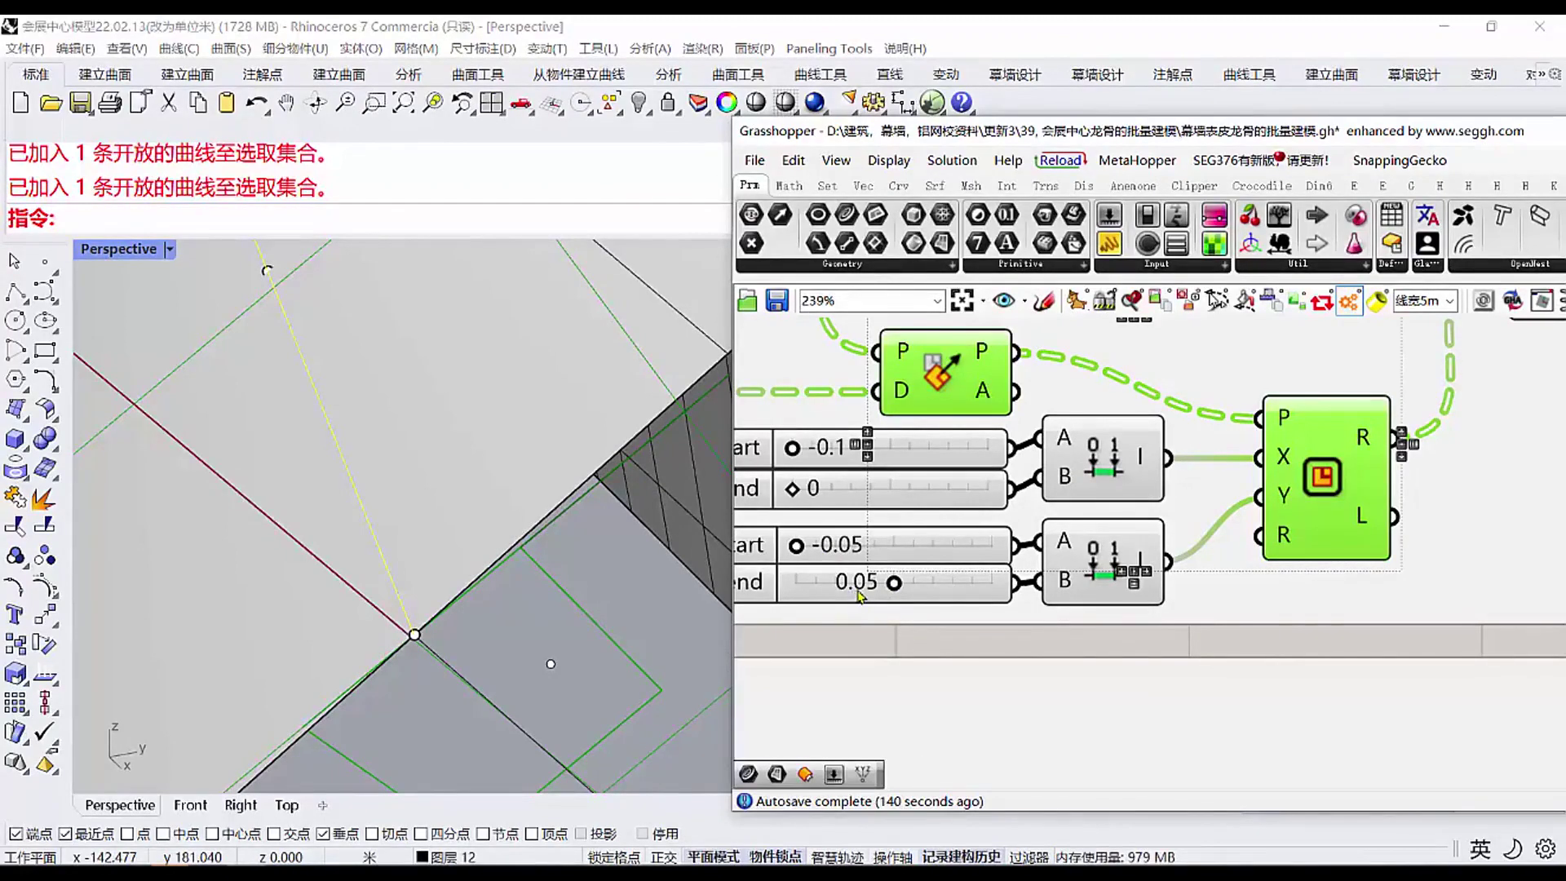
Step: Preview the Sweep1 result that carries the rectangular profile along the isocurve rail at the sloping surface's free edge
{"action": "right_click_drag", "start_coordinate": [1362, 565], "coordinate": [1132, 604]}
{"action": "scroll", "coordinate": [398, 608], "scroll_direction": "down", "scroll_amount": 5}
{"action": "scroll", "coordinate": [398, 607], "scroll_direction": "up", "scroll_amount": 5}
{"action": "scroll", "coordinate": [403, 608], "scroll_direction": "down", "scroll_amount": 5}
{"action": "right_click_drag", "start_coordinate": [1207, 527], "coordinate": [1048, 636]}
{"action": "scroll", "coordinate": [1048, 636], "scroll_direction": "down", "scroll_amount": 2}
{"action": "scroll", "coordinate": [1107, 463], "scroll_direction": "up", "scroll_amount": 1}
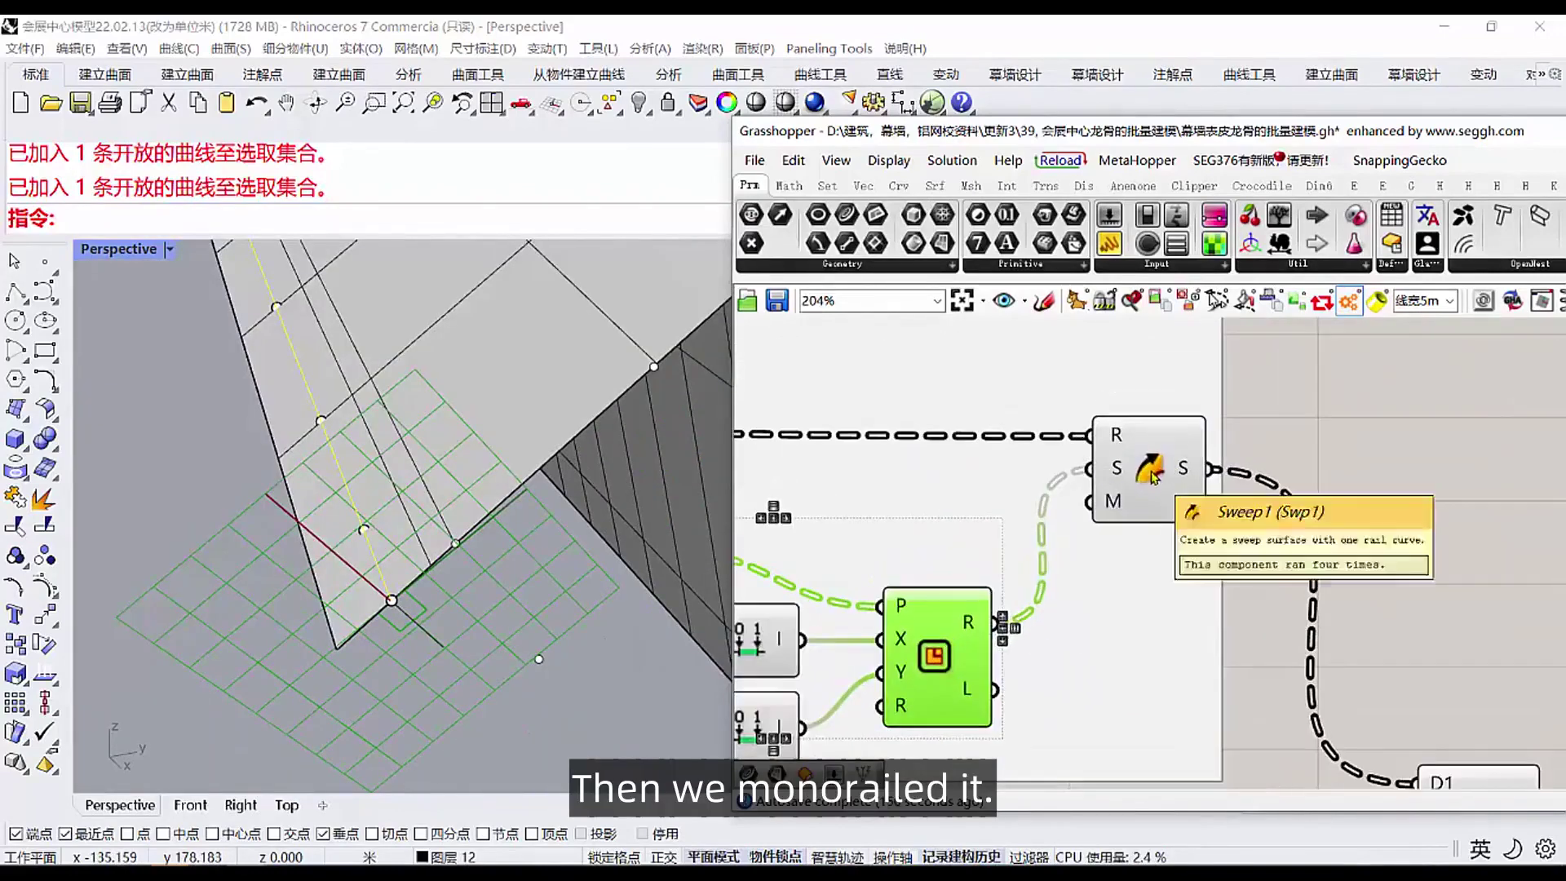
{"action": "left_click", "coordinate": [1152, 473]}
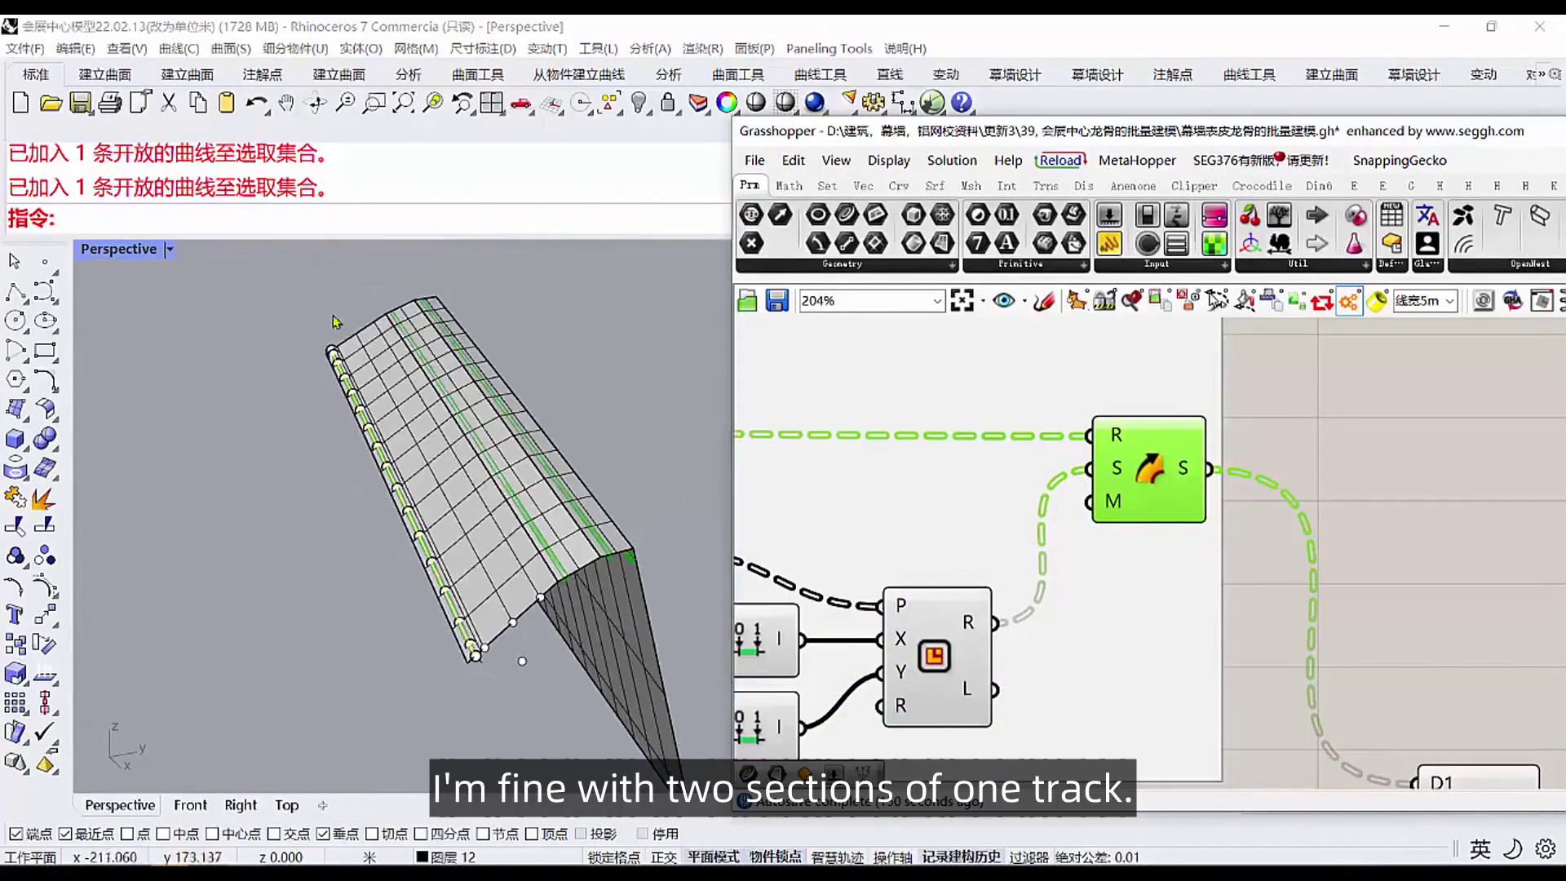
{"action": "scroll", "coordinate": [456, 584], "scroll_direction": "up", "scroll_amount": 4}
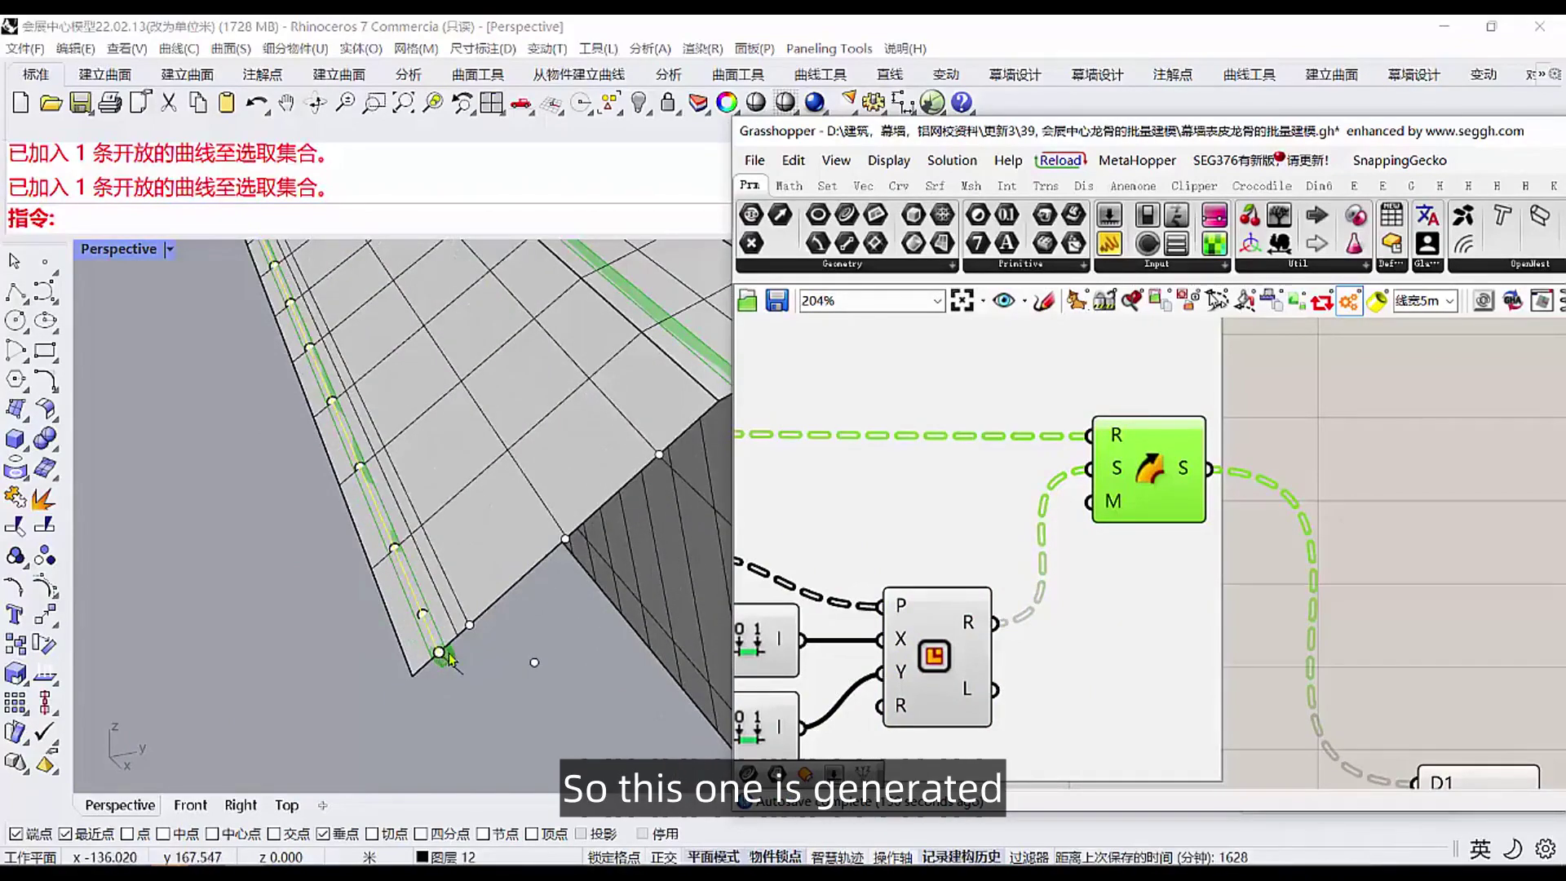
Step: Ungroup the upper keel's modelling components and group the same components again
{"action": "right_click_drag", "start_coordinate": [1042, 579], "coordinate": [1138, 461]}
{"action": "scroll", "coordinate": [1138, 461], "scroll_direction": "down", "scroll_amount": 4}
{"action": "right_click_drag", "start_coordinate": [987, 632], "coordinate": [1133, 587]}
{"action": "right_click_drag", "start_coordinate": [1153, 398], "coordinate": [1235, 548]}
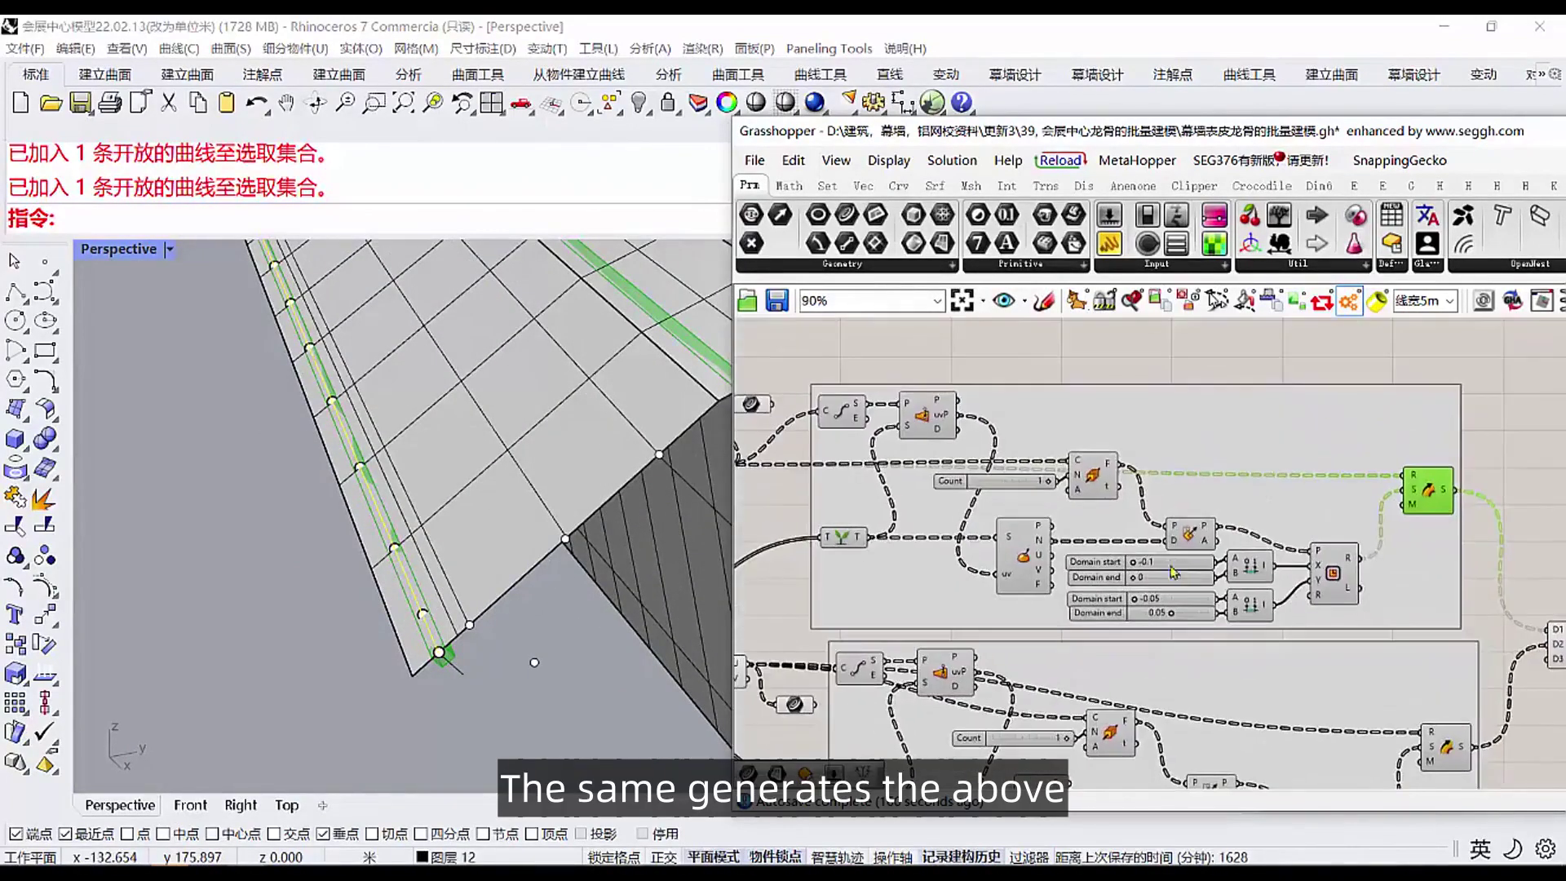
{"action": "scroll", "coordinate": [1254, 553], "scroll_direction": "down", "scroll_amount": 1}
{"action": "left_click", "coordinate": [1025, 442]}
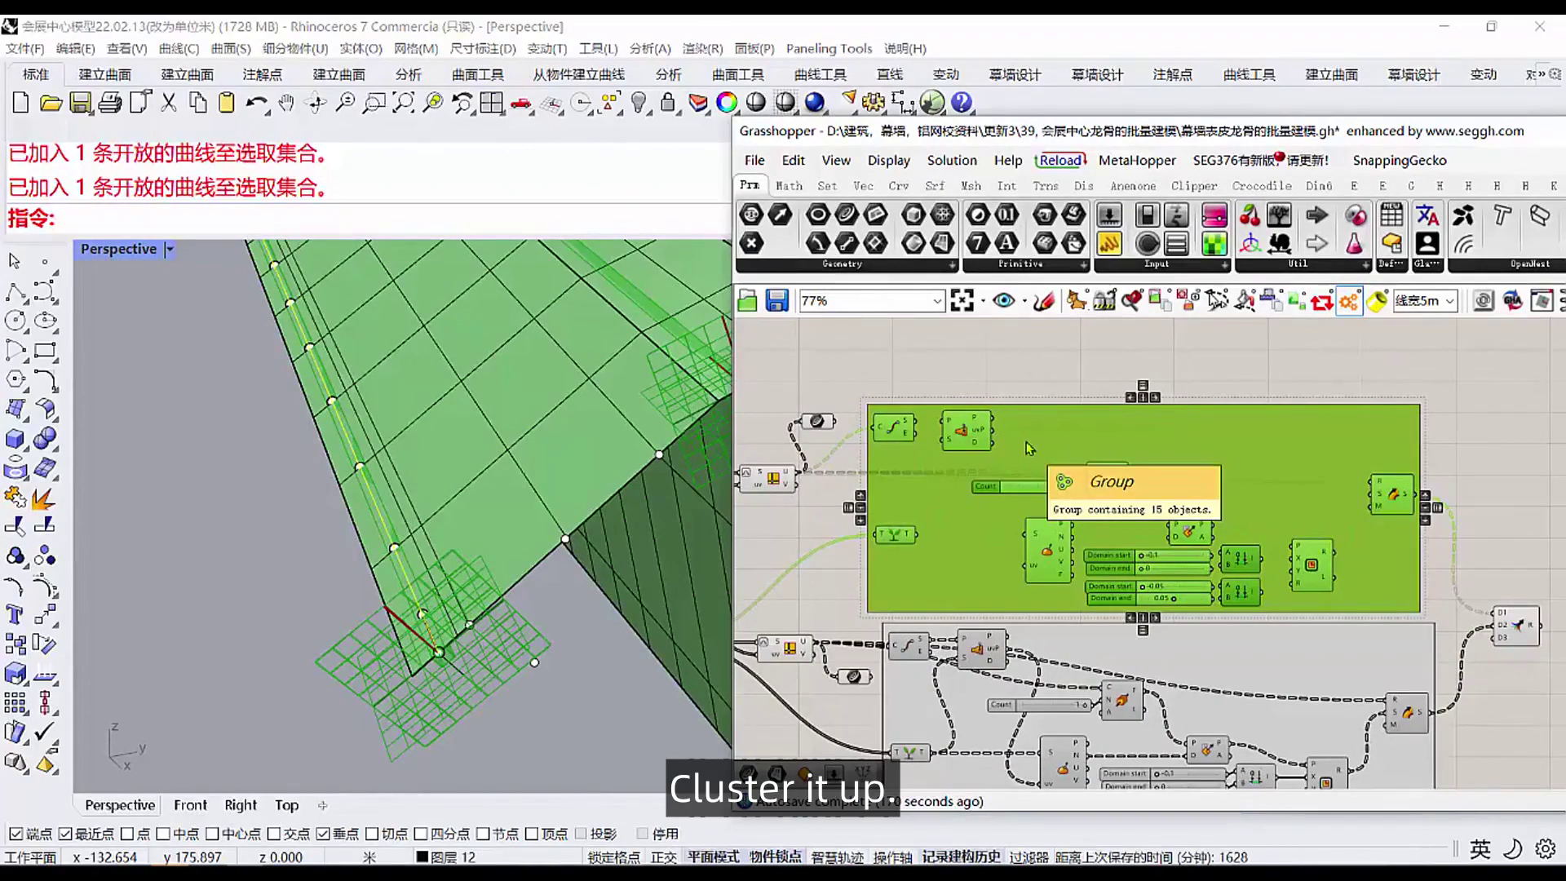
{"action": "right_click", "coordinate": [1058, 439]}
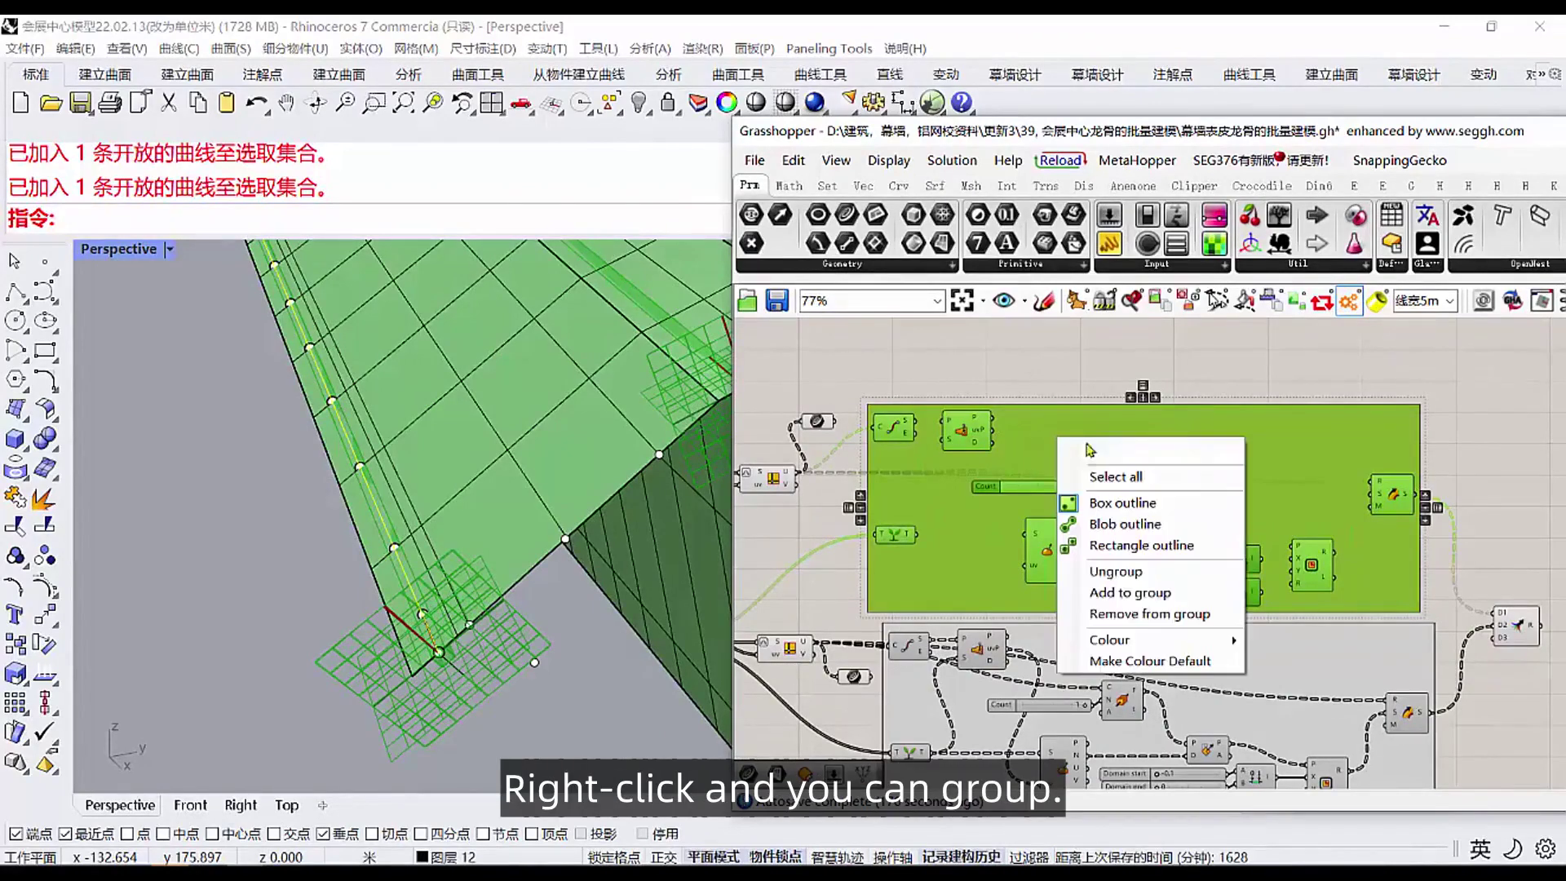
{"action": "left_click", "coordinate": [1136, 571]}
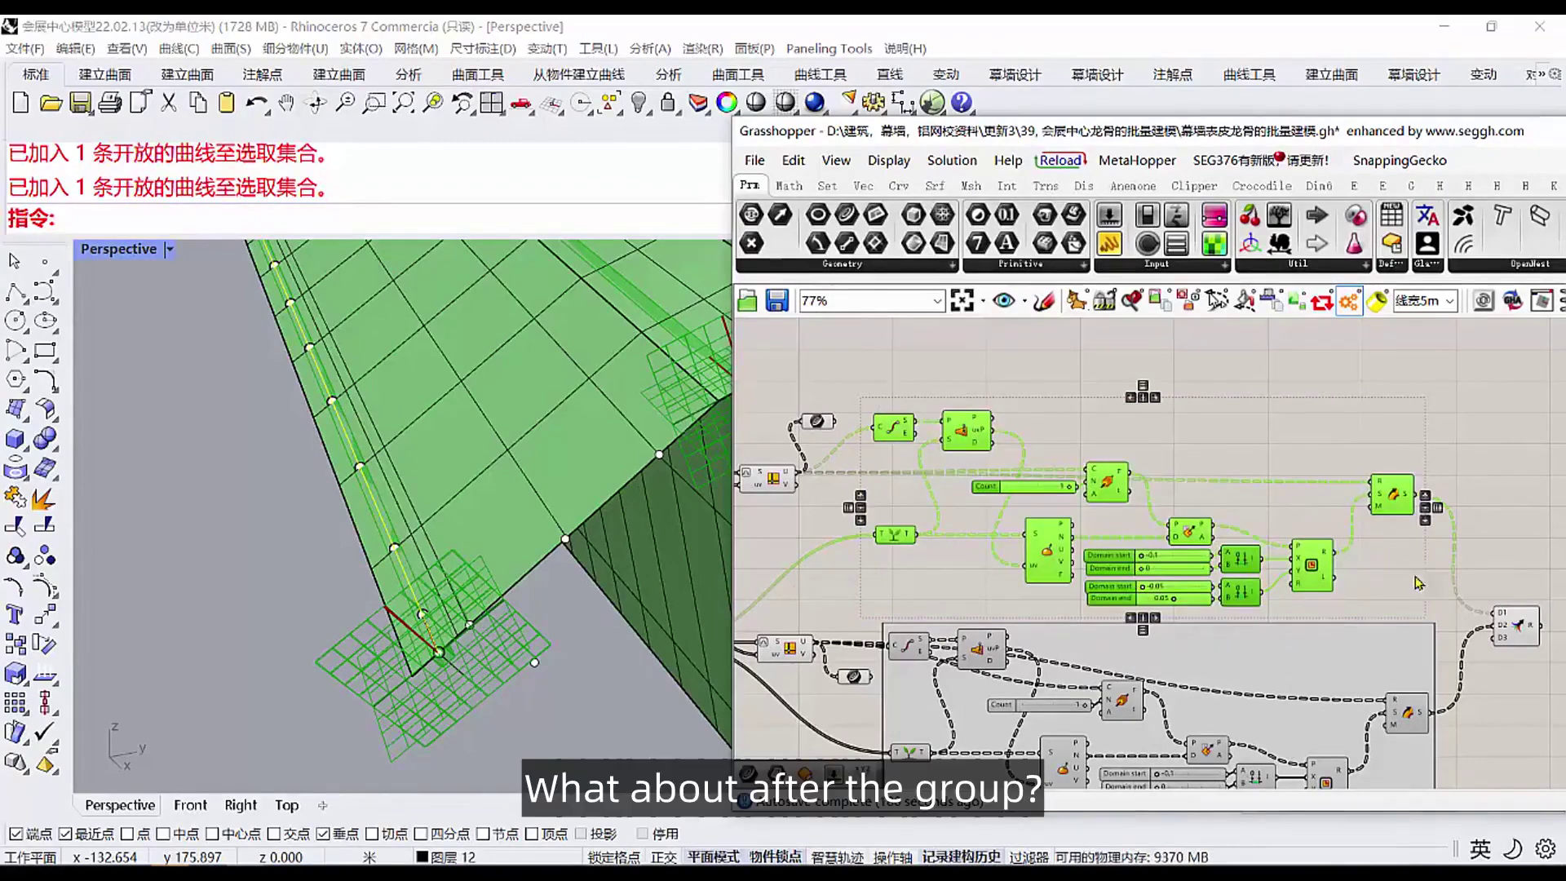
{"action": "left_click_drag", "start_coordinate": [1437, 605], "coordinate": [868, 354]}
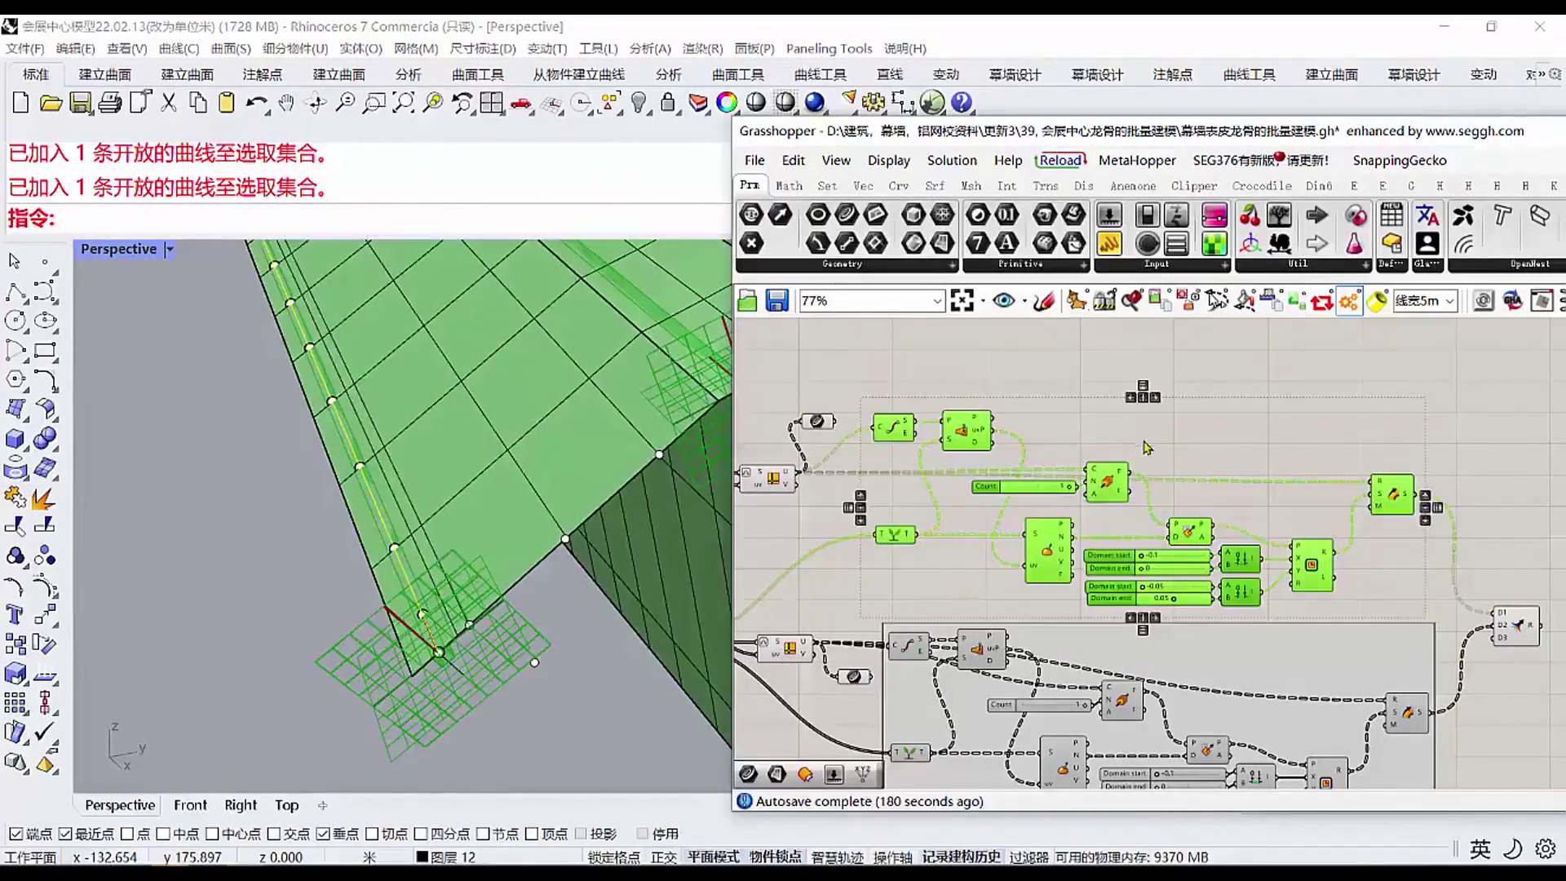
{"action": "right_click", "coordinate": [1144, 445]}
{"action": "left_click", "coordinate": [1196, 593]}
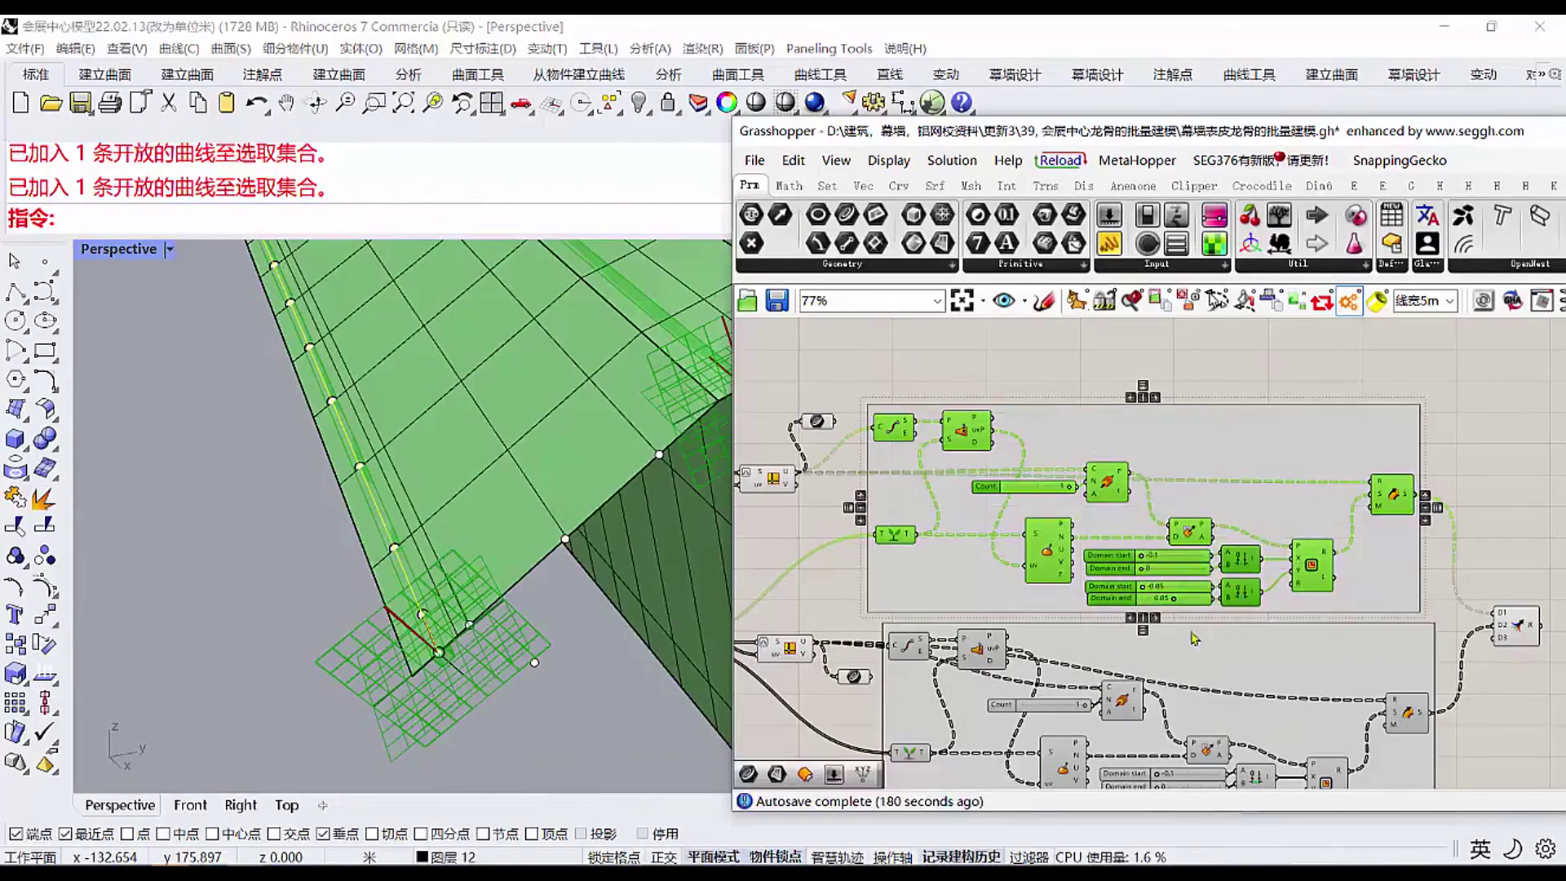
Step: Preview the lower group's swept keels and the merge of both groups' sweep results
{"action": "right_click_drag", "start_coordinate": [1191, 629], "coordinate": [1184, 514]}
{"action": "right_click_drag", "start_coordinate": [988, 349], "coordinate": [1003, 410]}
{"action": "right_click_drag", "start_coordinate": [1089, 584], "coordinate": [1076, 533]}
{"action": "right_click_drag", "start_coordinate": [1469, 638], "coordinate": [1335, 644]}
{"action": "scroll", "coordinate": [1305, 631], "scroll_direction": "up", "scroll_amount": 1}
{"action": "left_click", "coordinate": [1268, 620]}
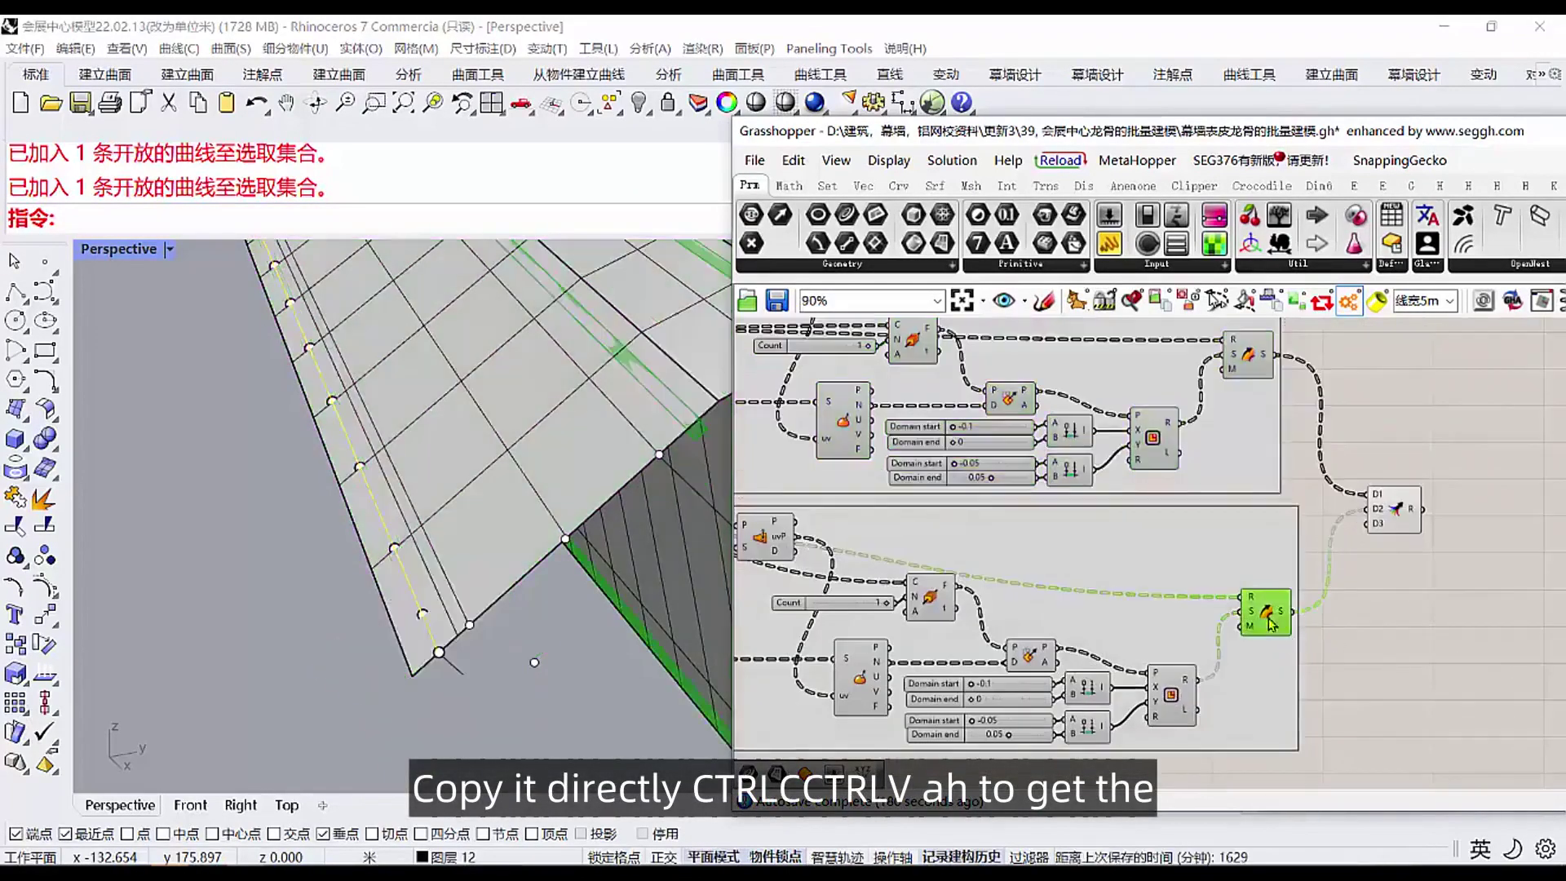
{"action": "left_click", "coordinate": [1437, 560]}
{"action": "left_click", "coordinate": [1399, 512]}
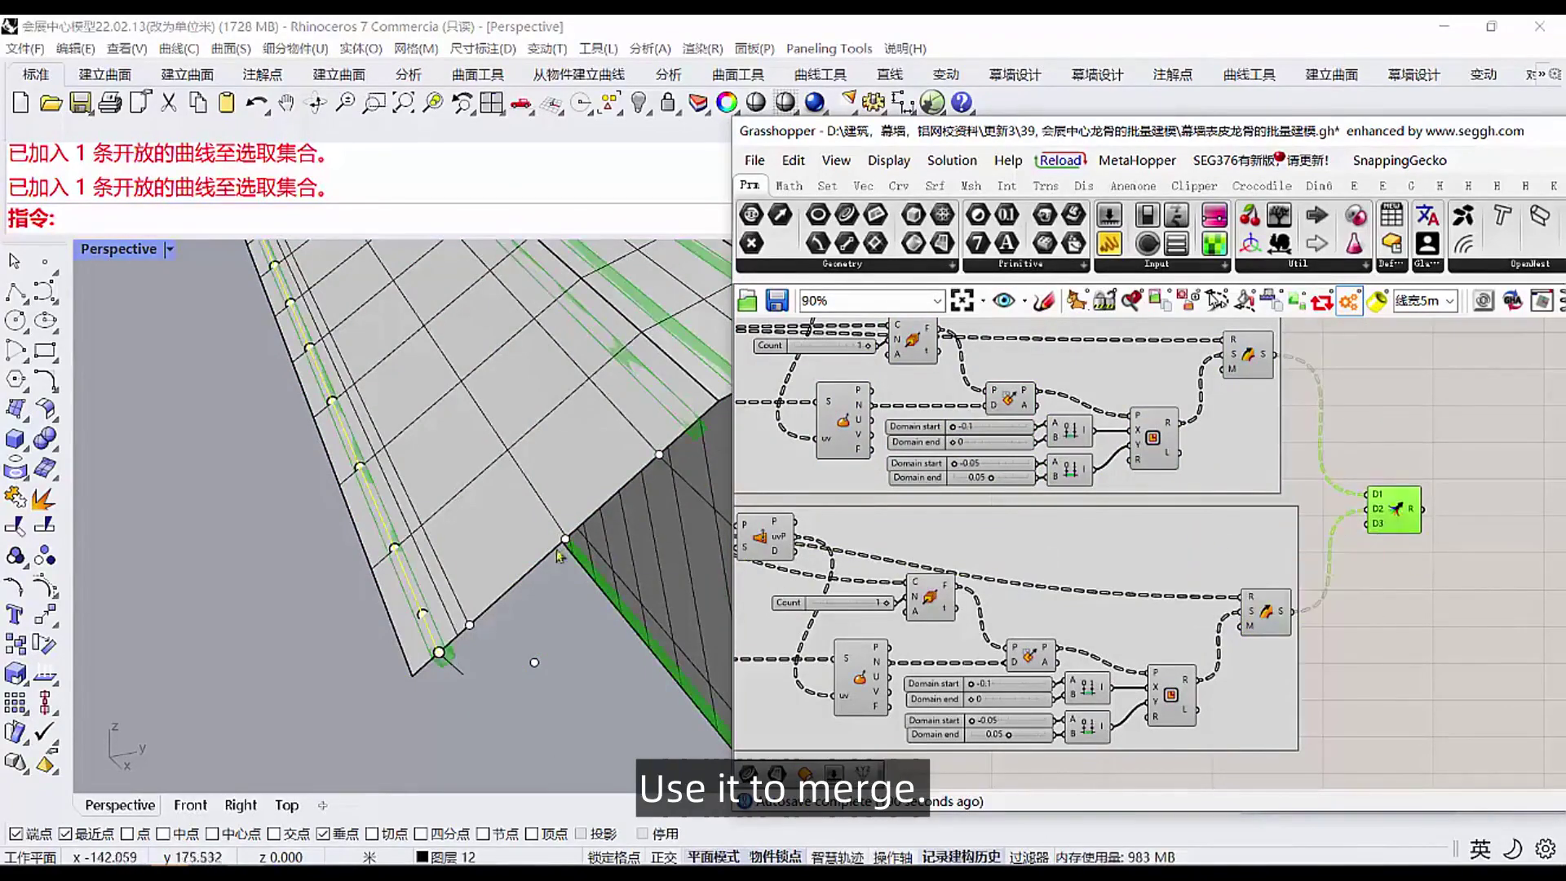
Step: Set the Data 1 ratio slider to 0.059 to shift its keel along the sloping surface
{"action": "scroll", "coordinate": [608, 532], "scroll_direction": "down", "scroll_amount": 5}
{"action": "right_click_drag", "start_coordinate": [608, 532], "coordinate": [530, 526]}
{"action": "scroll", "coordinate": [459, 481], "scroll_direction": "up", "scroll_amount": 8}
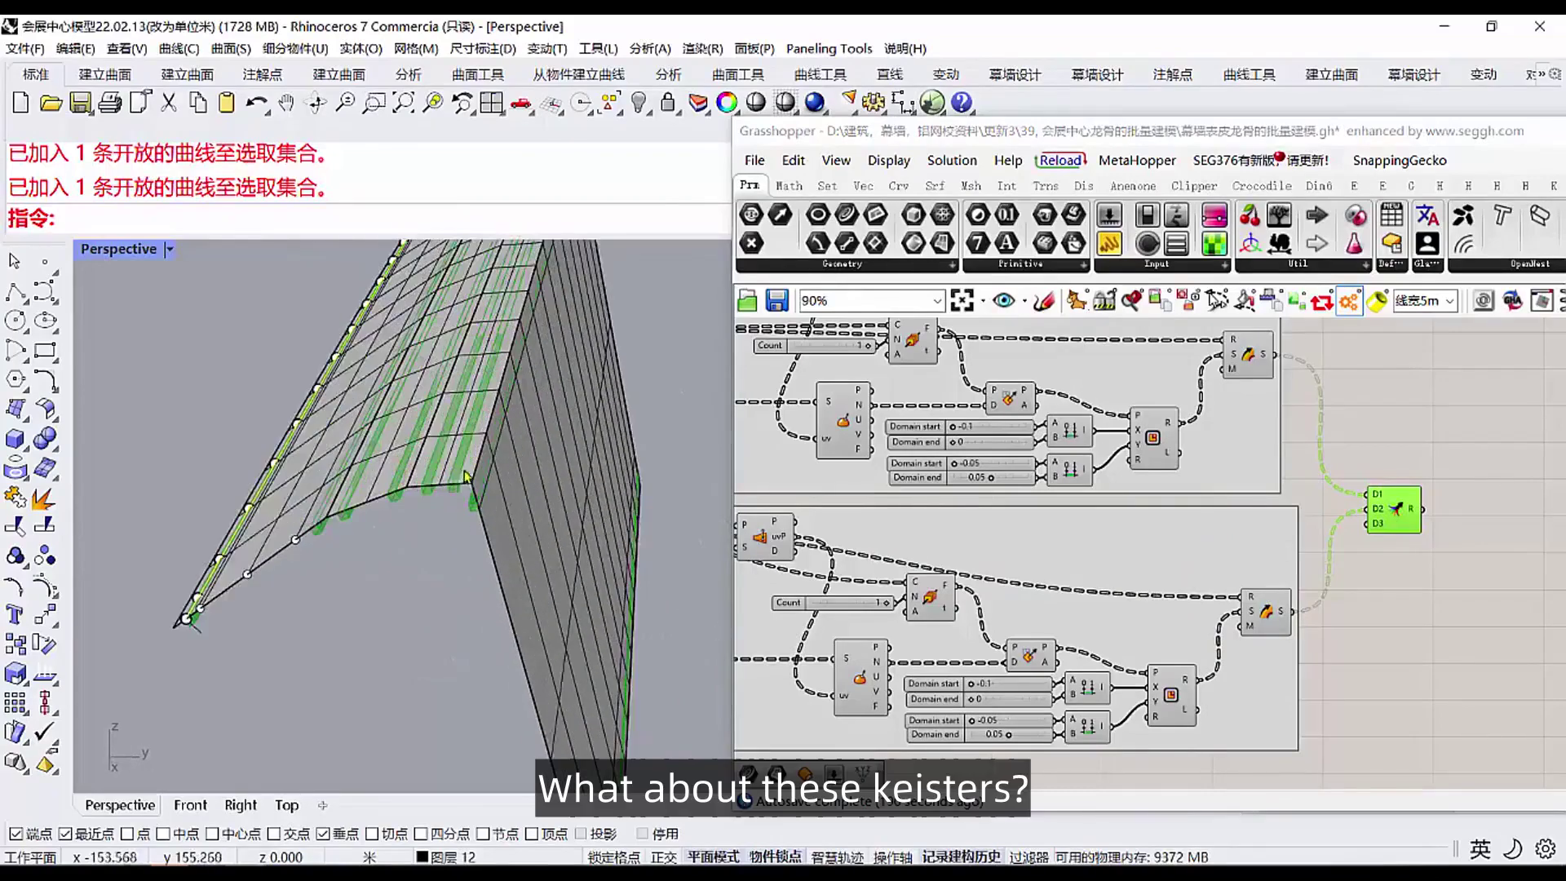
{"action": "right_click_drag", "start_coordinate": [441, 507], "coordinate": [453, 585]}
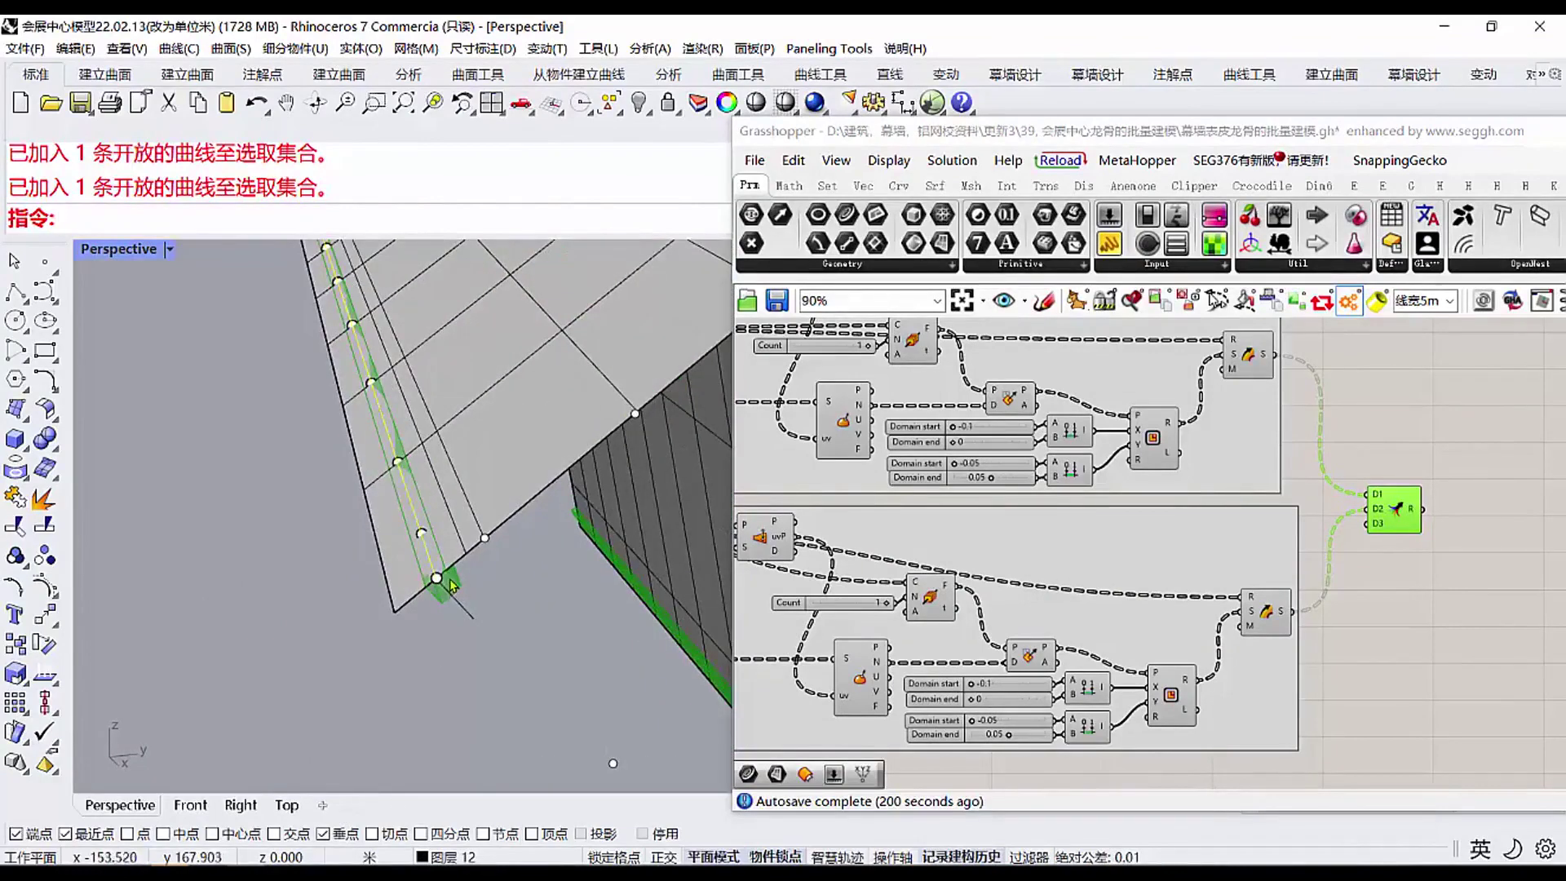
{"action": "scroll", "coordinate": [436, 583], "scroll_direction": "up", "scroll_amount": 2}
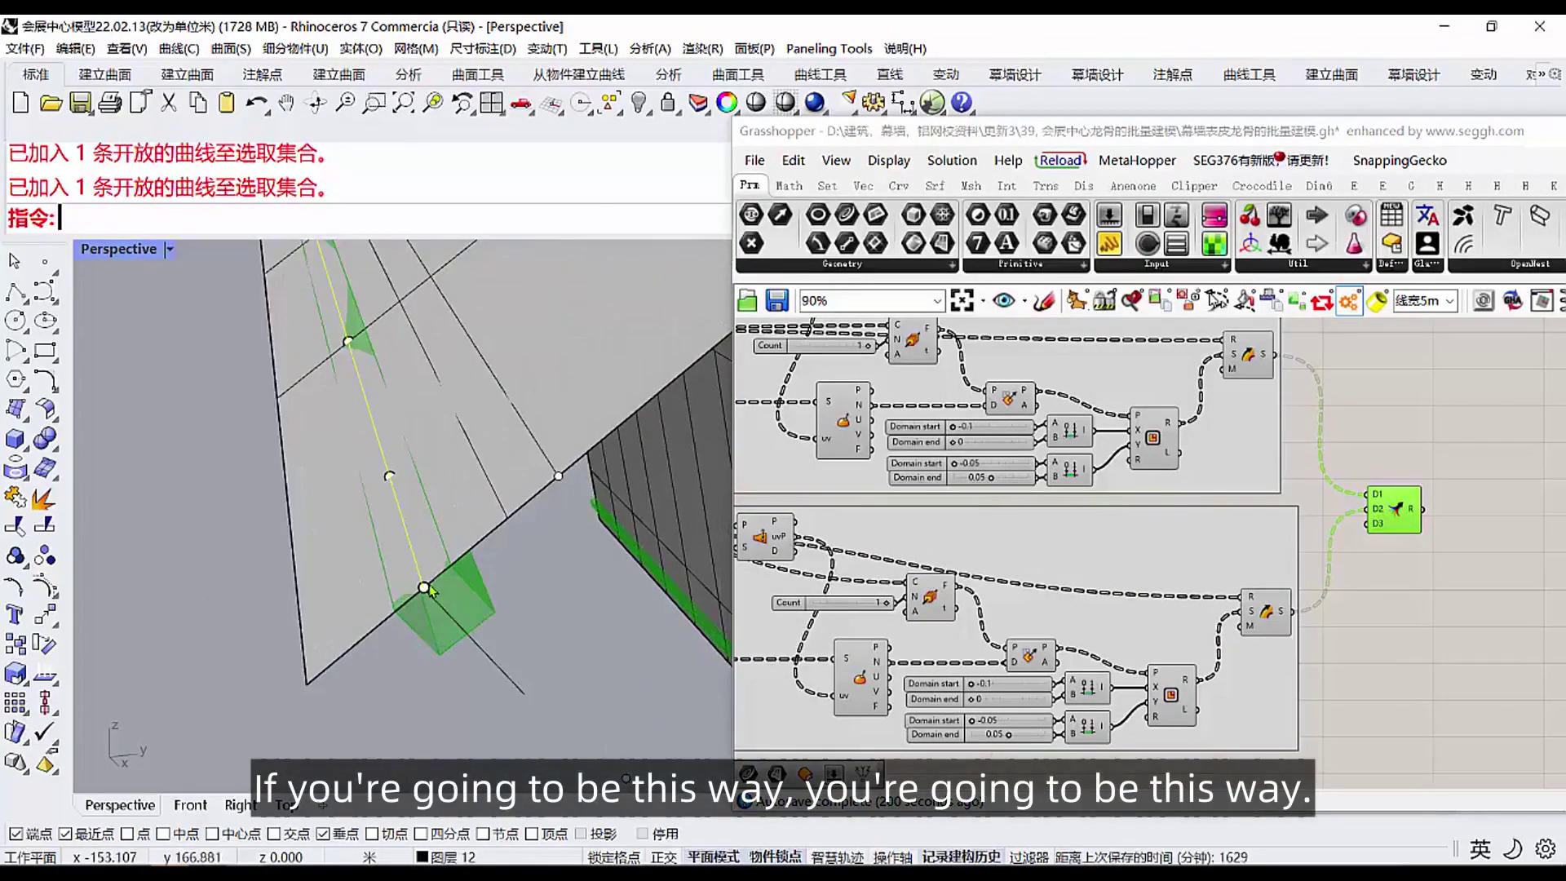
{"action": "right_click_drag", "start_coordinate": [1015, 536], "coordinate": [1244, 568]}
{"action": "scroll", "coordinate": [1245, 569], "scroll_direction": "down", "scroll_amount": 4}
{"action": "scroll", "coordinate": [889, 518], "scroll_direction": "up", "scroll_amount": 8}
{"action": "scroll", "coordinate": [836, 497], "scroll_direction": "up", "scroll_amount": 2}
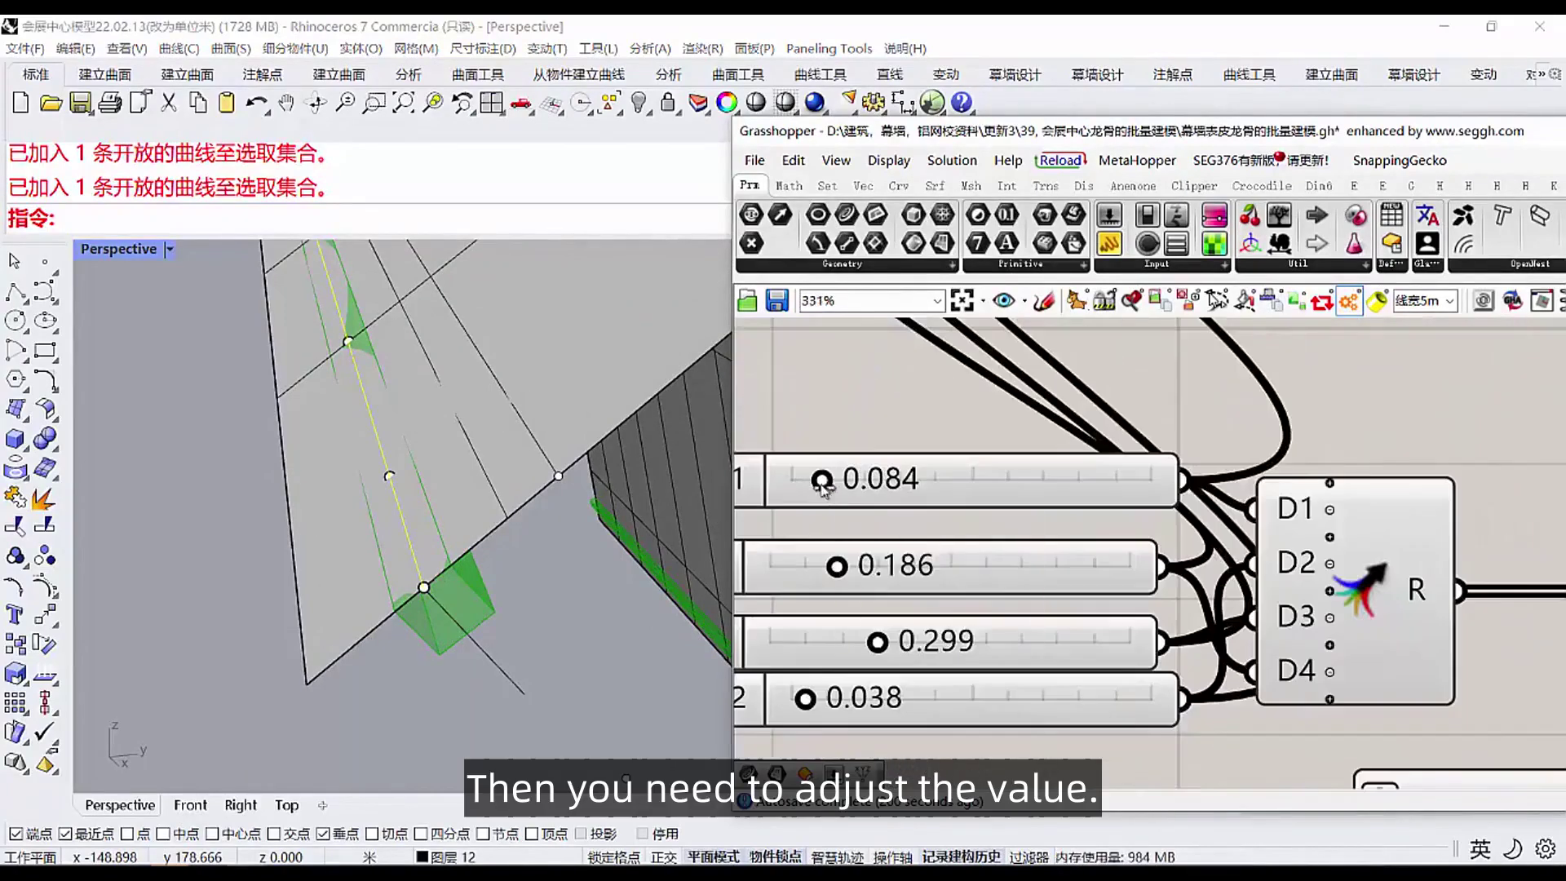
{"action": "left_click_drag", "start_coordinate": [826, 482], "coordinate": [813, 486]}
Step: Lower the Data 4 ratio slider to 0.177 for the keel beside the surface's fold
{"action": "scroll", "coordinate": [271, 609], "scroll_direction": "down", "scroll_amount": 5}
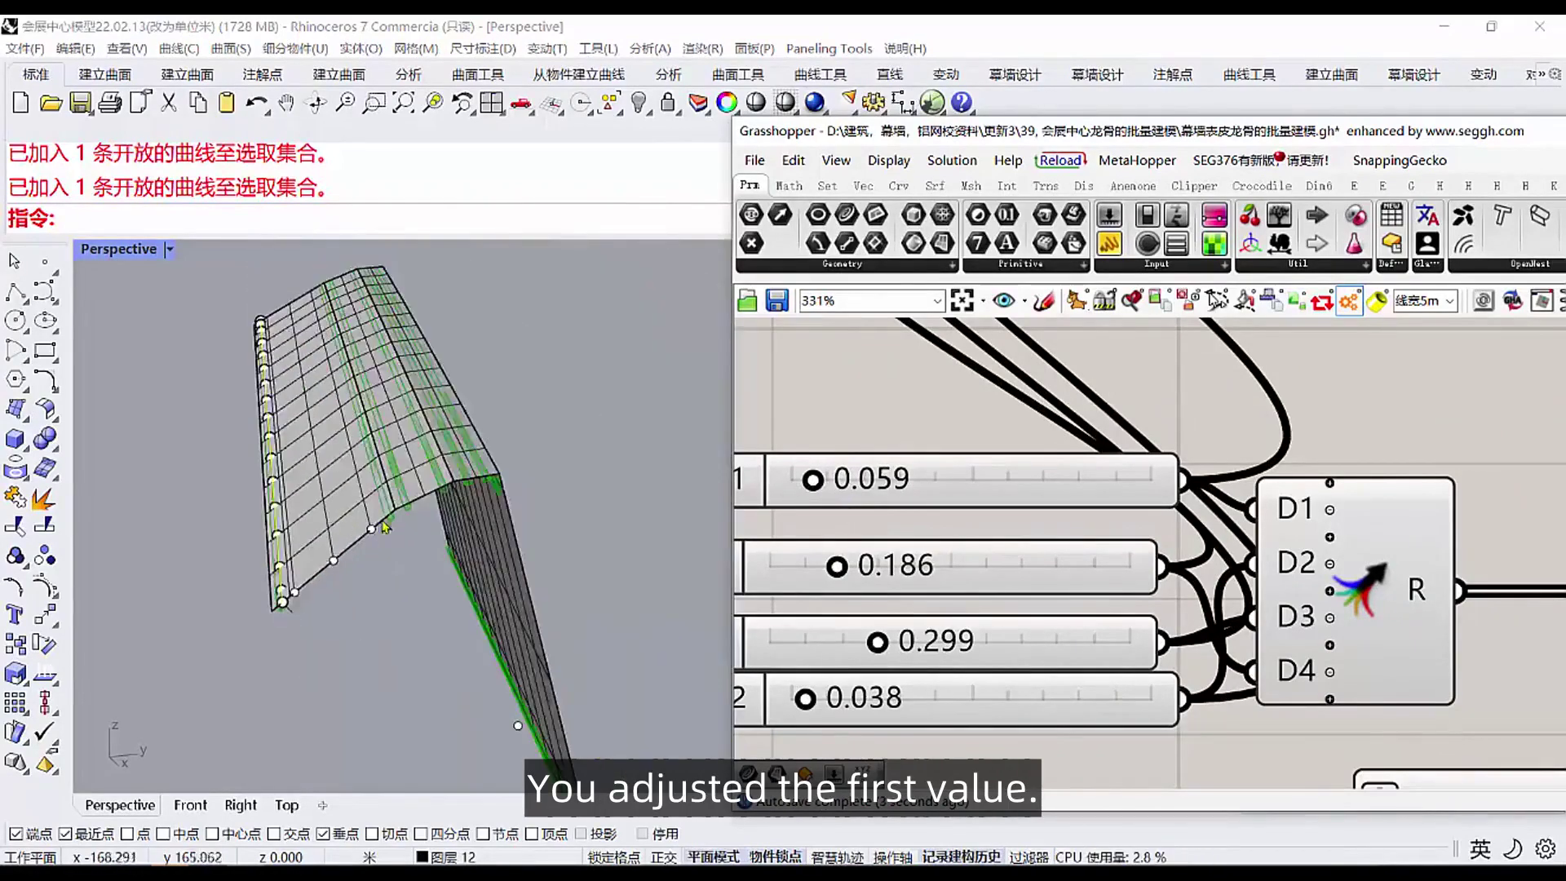
{"action": "scroll", "coordinate": [394, 512], "scroll_direction": "up", "scroll_amount": 5}
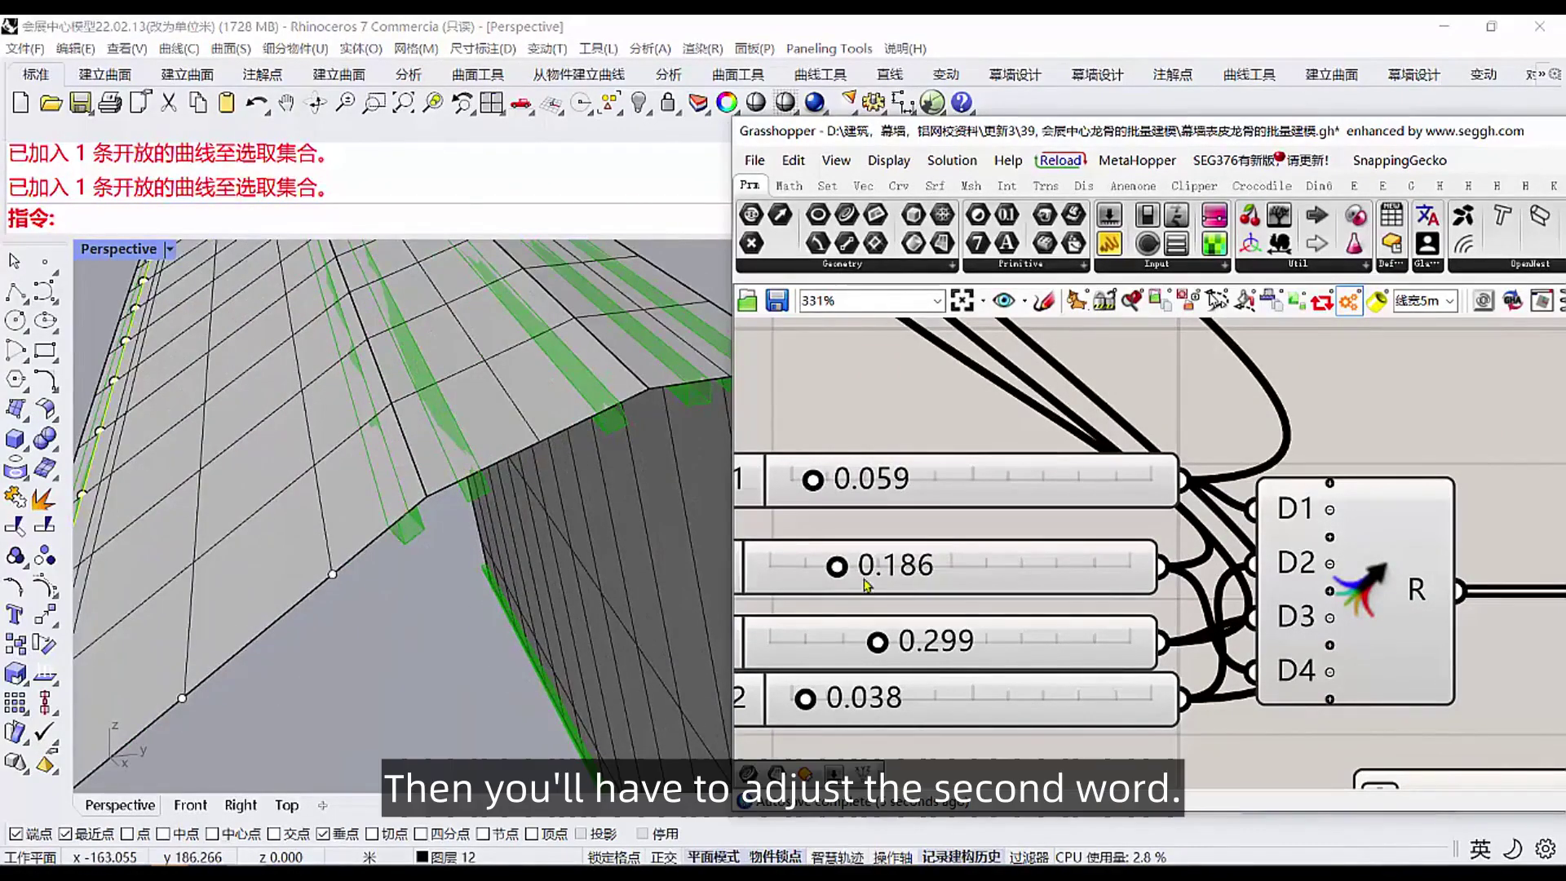
{"action": "mouse_move", "coordinate": [842, 571]}
{"action": "left_mouse_down"}
{"action": "mouse_move", "coordinate": [862, 583]}
{"action": "mouse_move", "coordinate": [816, 584]}
{"action": "mouse_move", "coordinate": [837, 584]}
{"action": "left_mouse_up"}
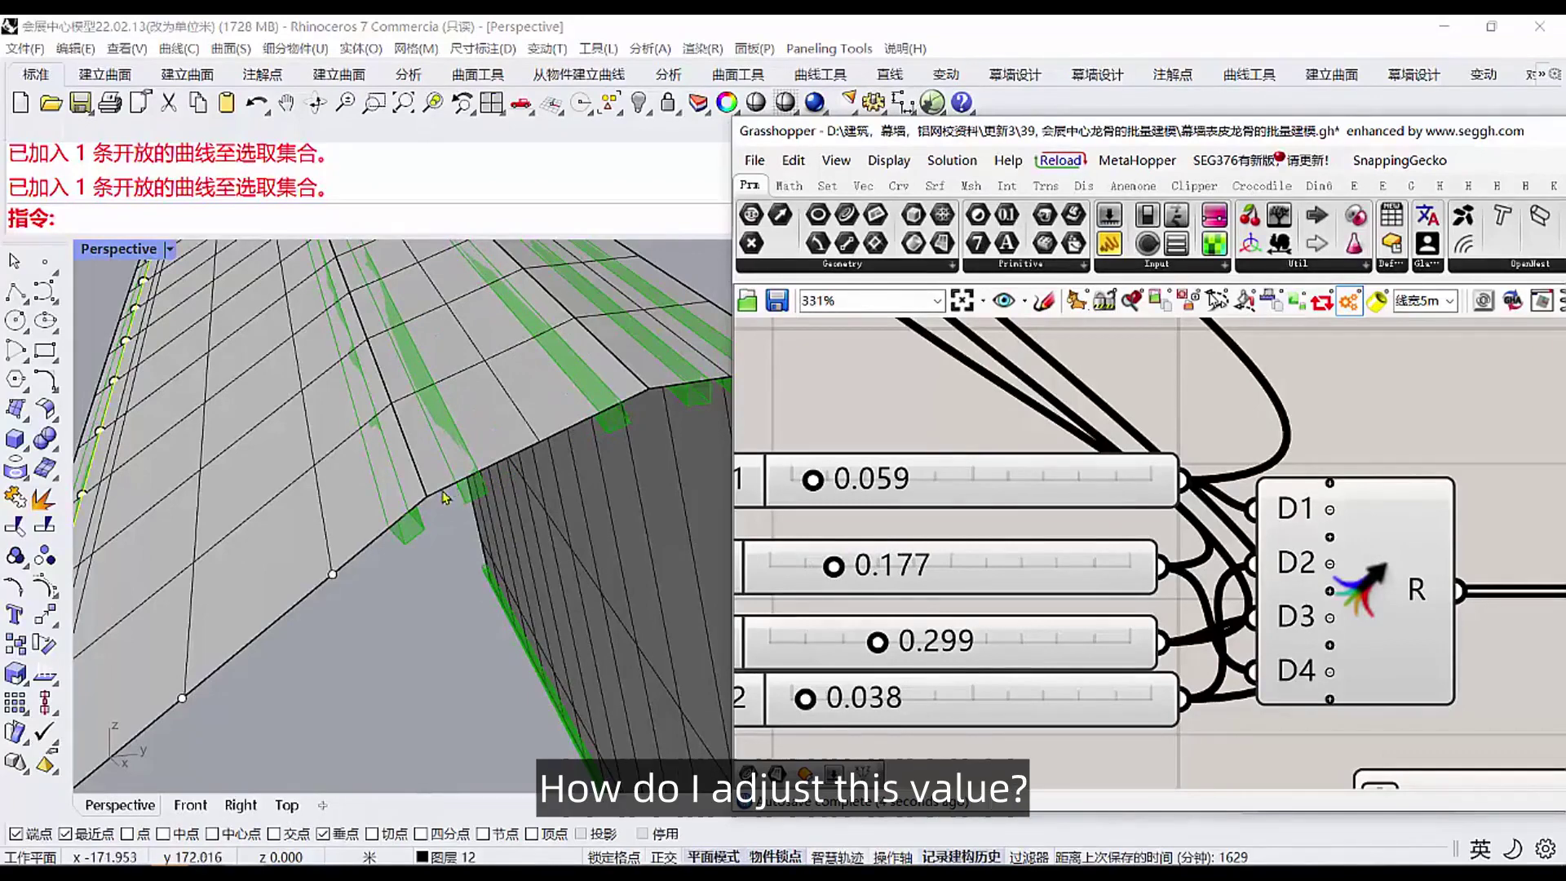
Step: Duplicate the end edge of the upper surface beside the fold as a separate curve
{"action": "scroll", "coordinate": [444, 497], "scroll_direction": "up", "scroll_amount": 3}
{"action": "left_click", "coordinate": [17, 469]}
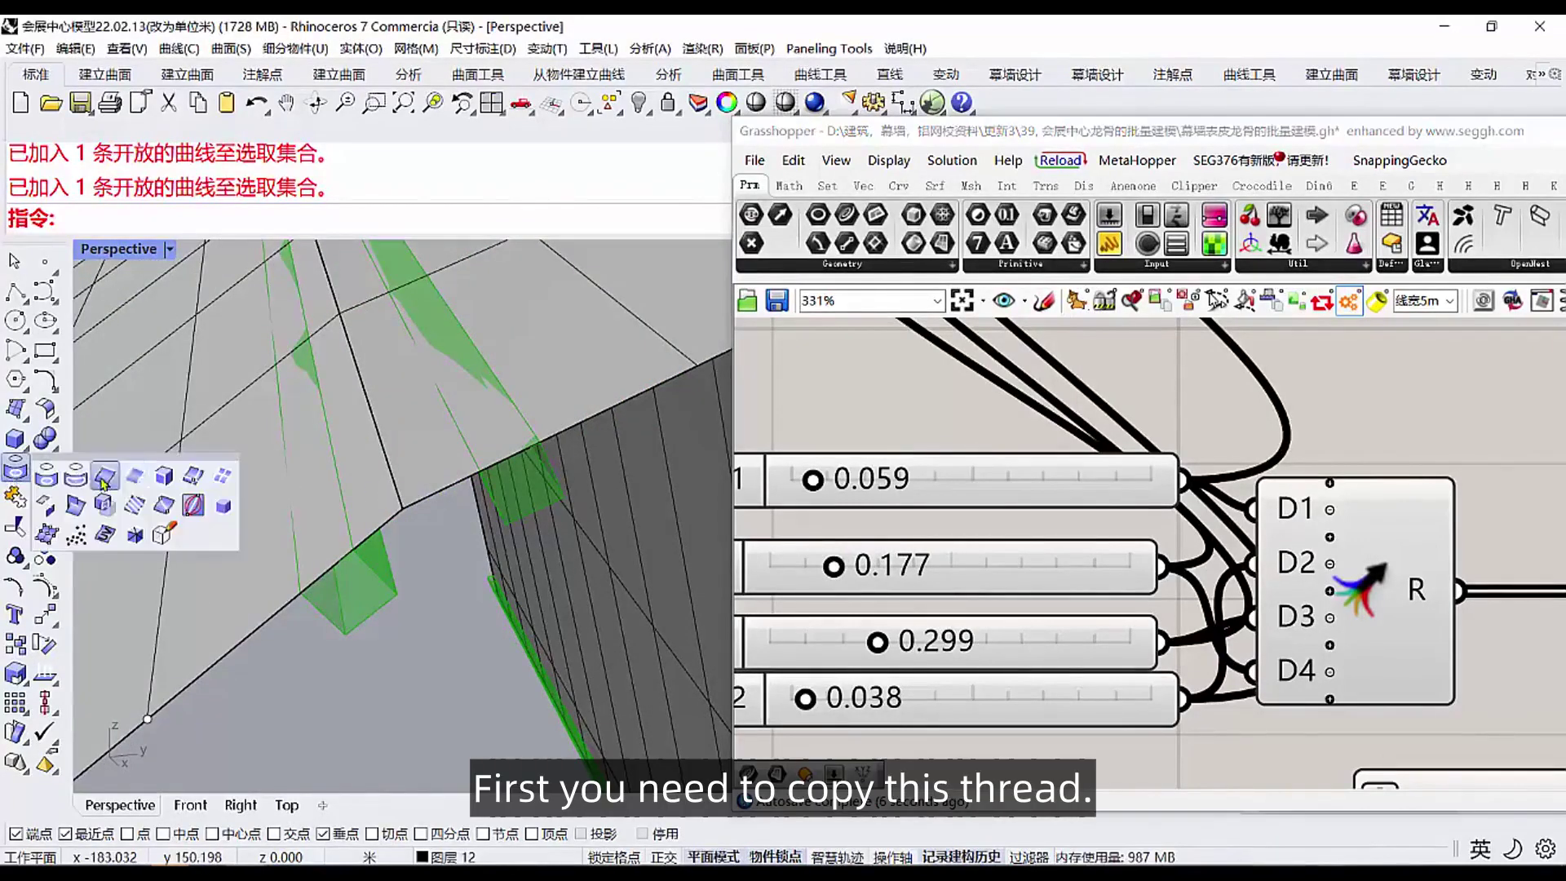
{"action": "left_click", "coordinate": [105, 484]}
{"action": "left_click", "coordinate": [454, 489]}
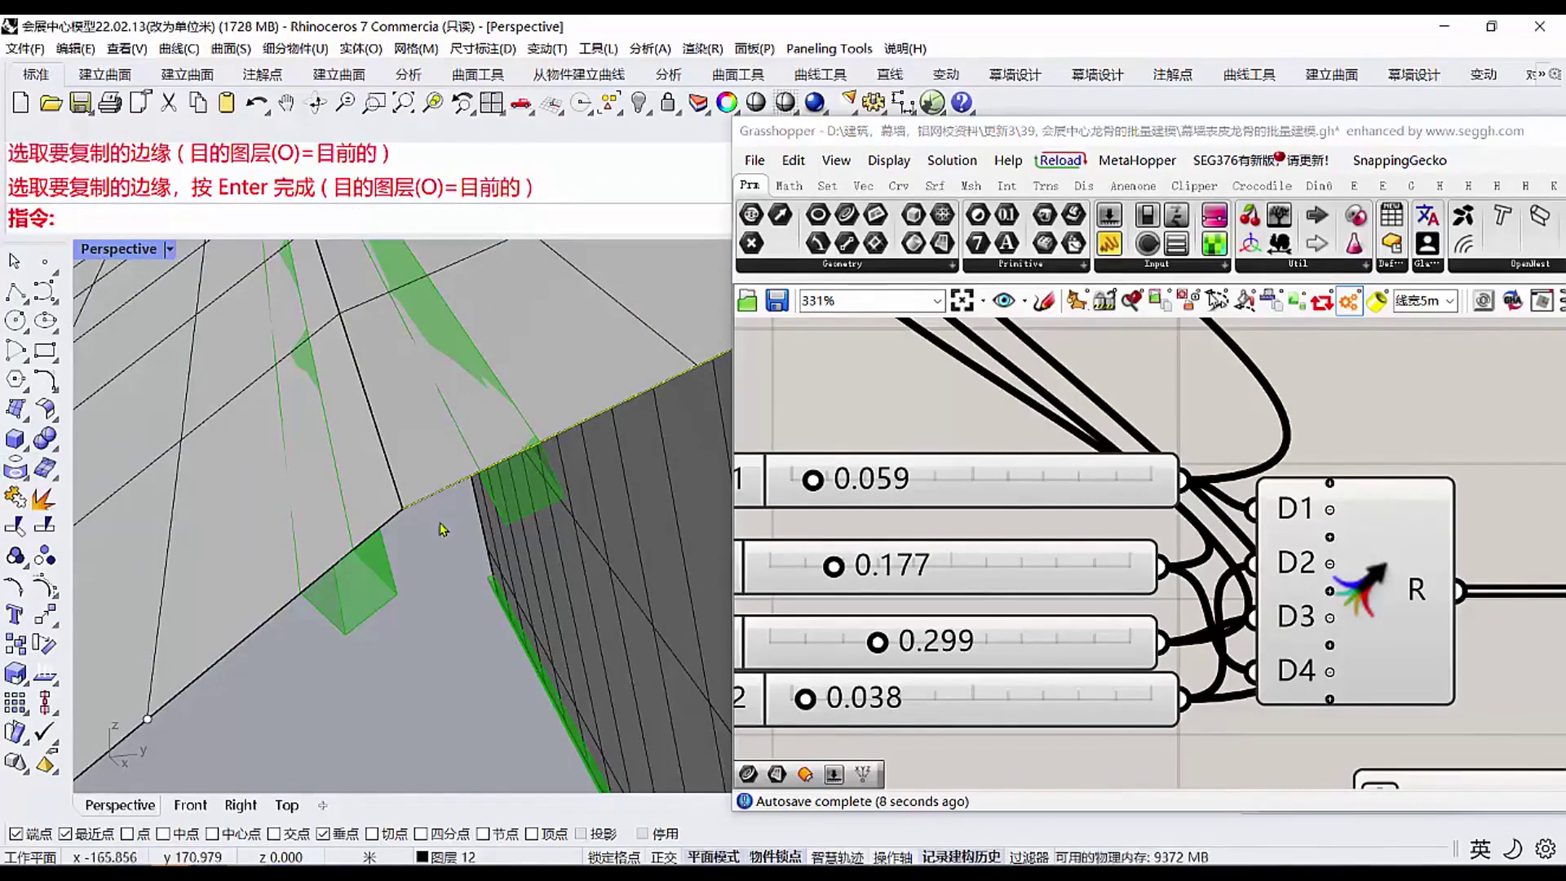
{"action": "key", "text": "Return"}
Step: Draw a 0.1 m polyline segment from the fold corner along the duplicated edge
{"action": "left_click", "coordinate": [10, 299]}
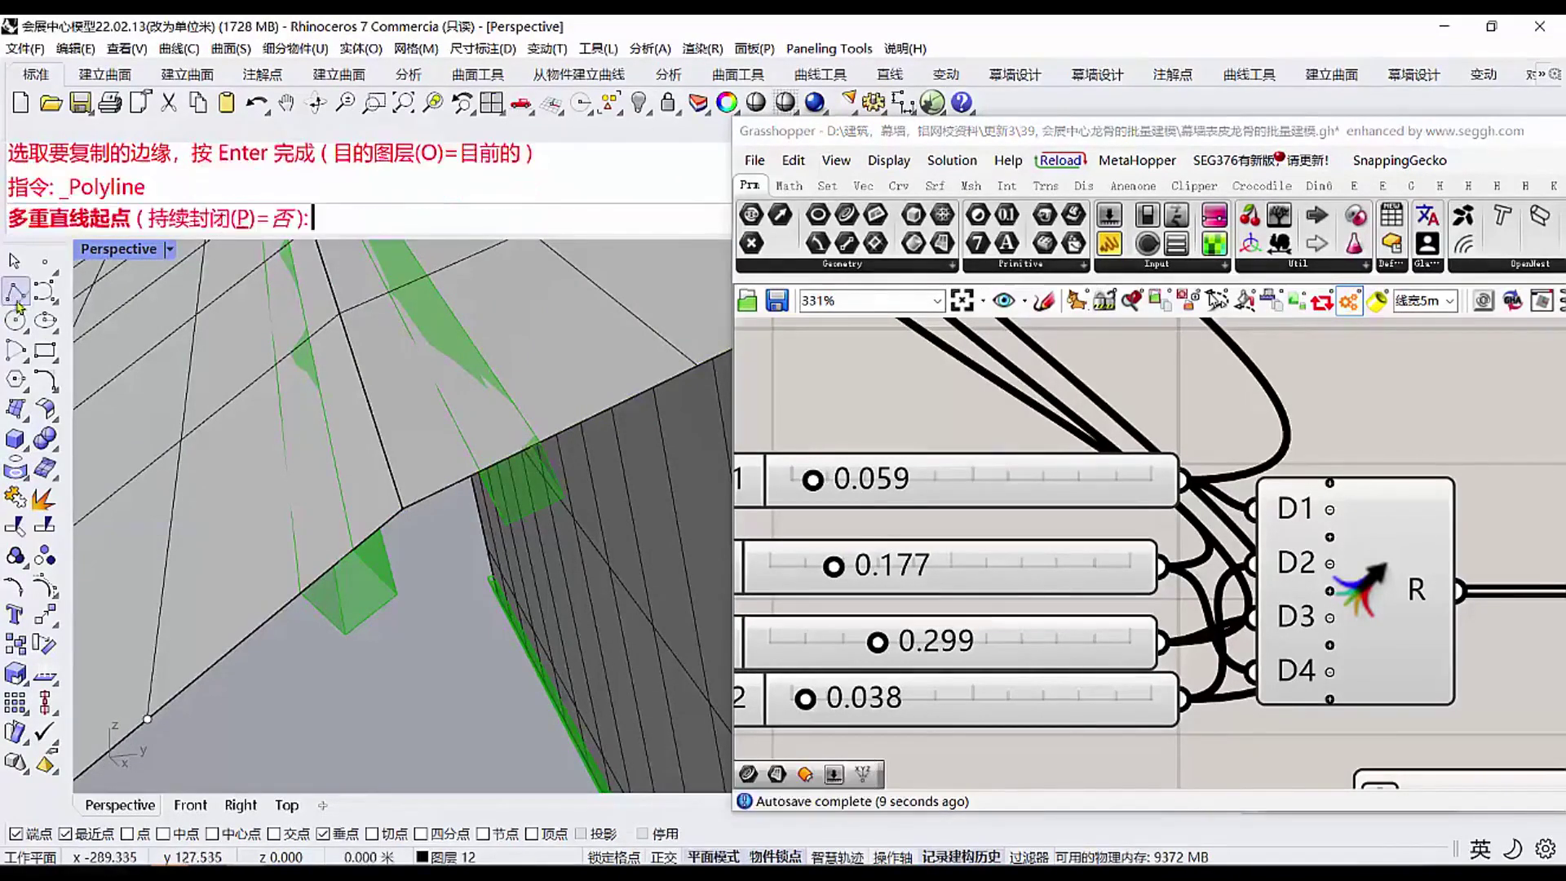
{"action": "left_click", "coordinate": [402, 510]}
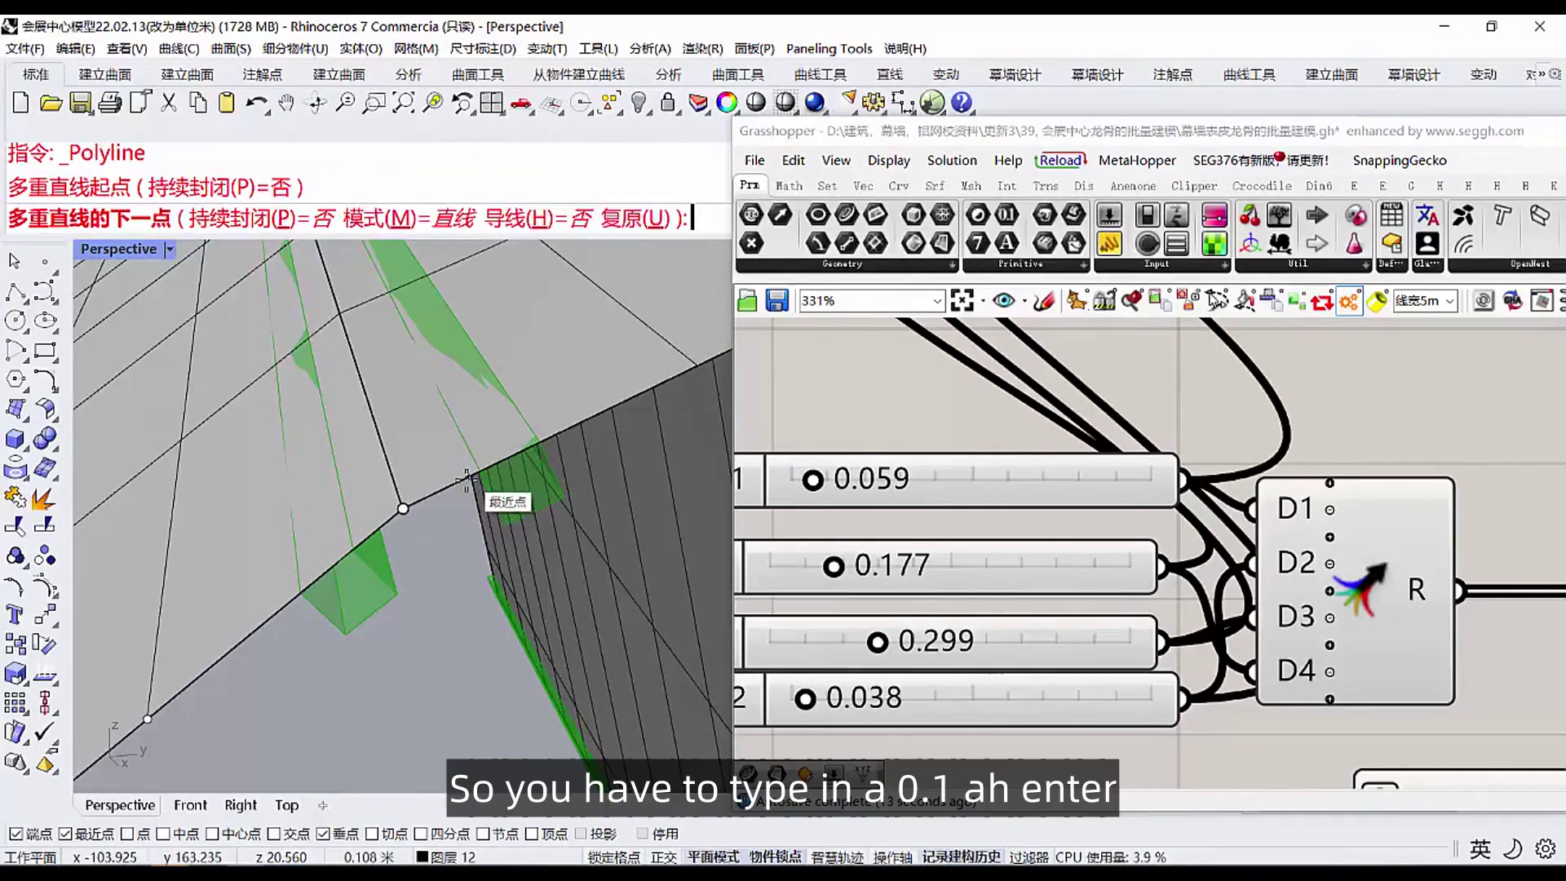
{"action": "type", "text": "0.1"}
{"action": "key", "text": "Return"}
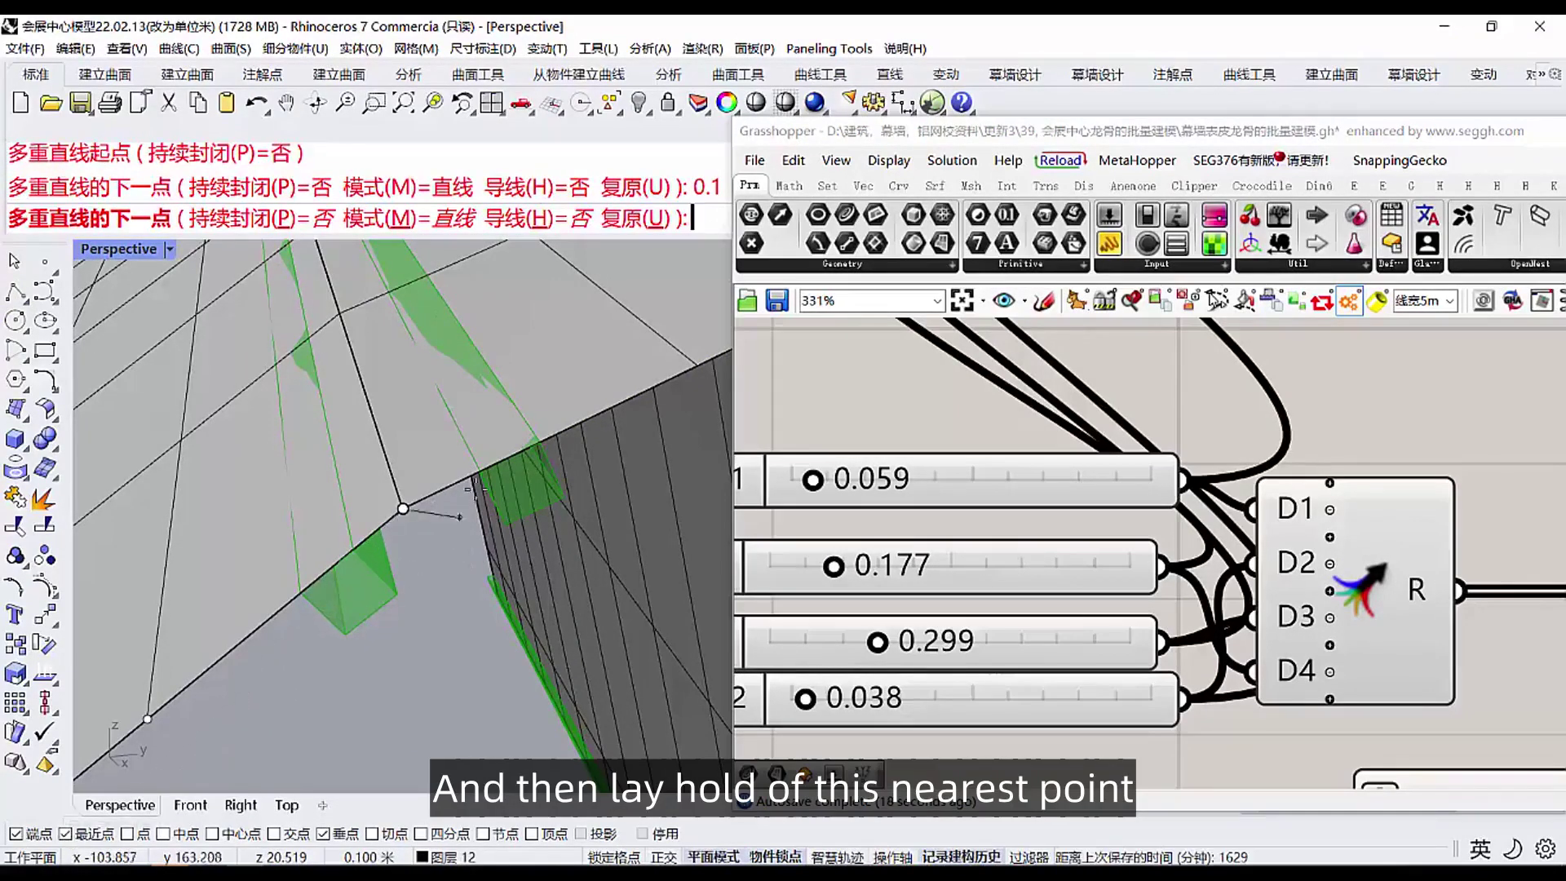
{"action": "left_click", "coordinate": [500, 447]}
{"action": "key", "text": "Return"}
Step: Select the 0.1 m line and place a point object at its end farthest from the fold
{"action": "left_click", "coordinate": [475, 499]}
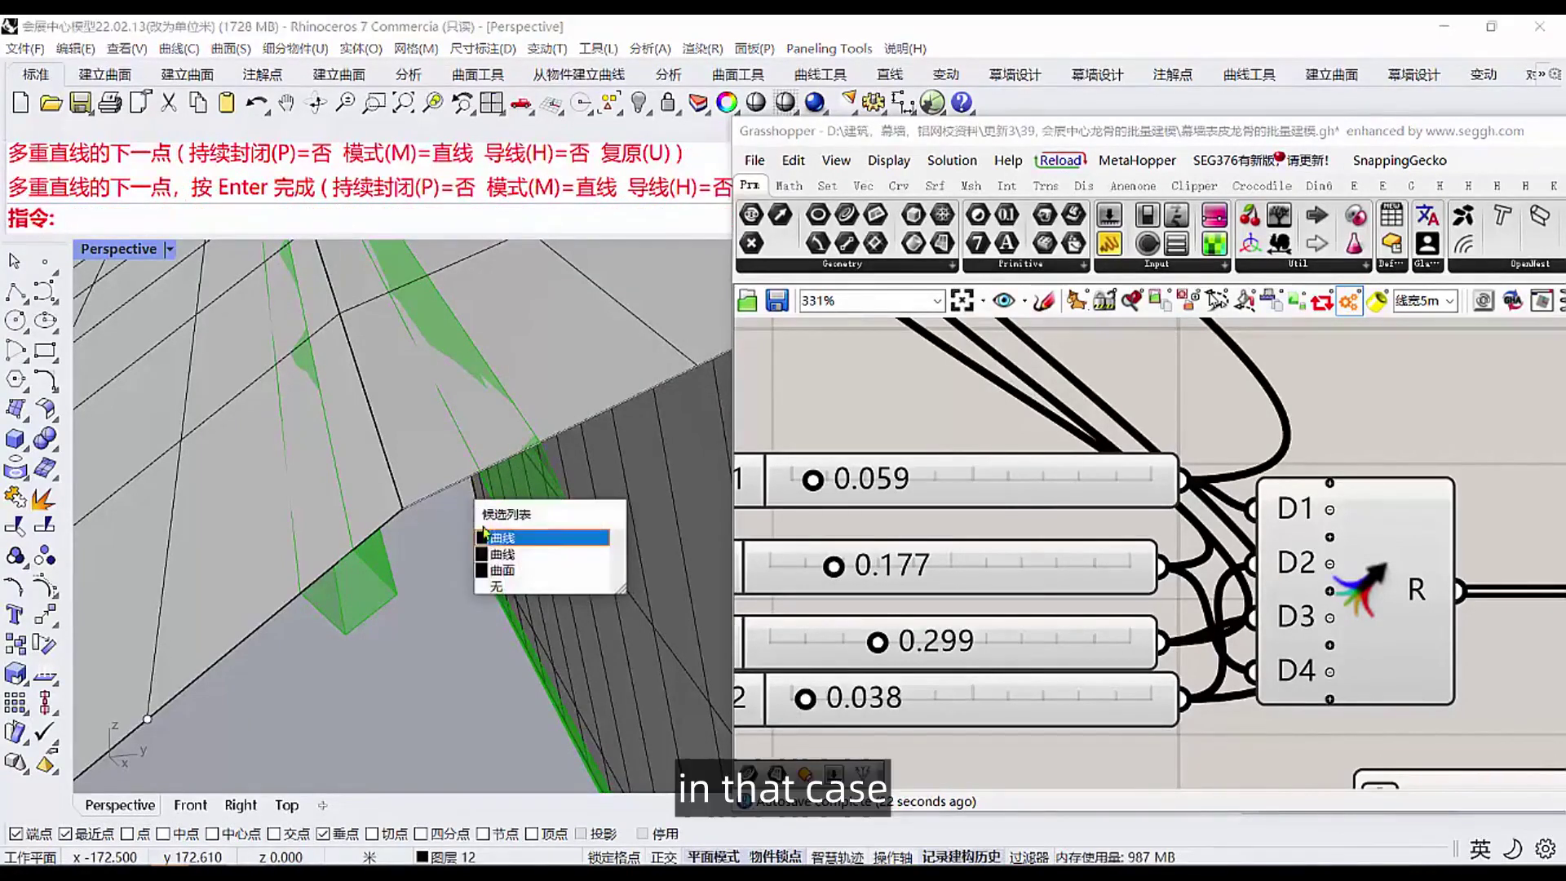
{"action": "left_click", "coordinate": [495, 555]}
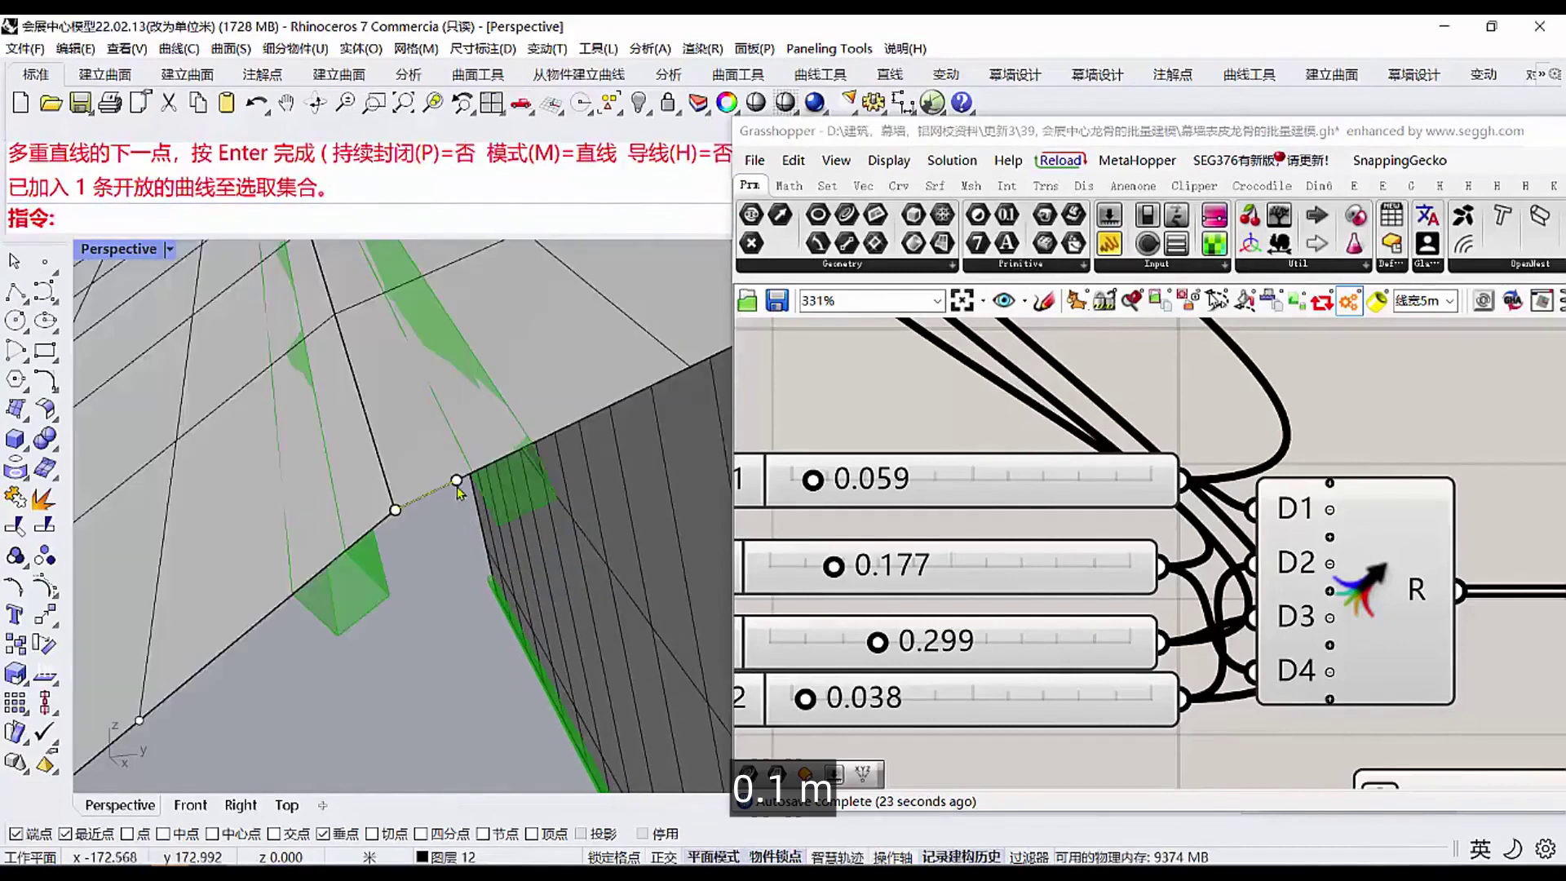
{"action": "left_click", "coordinate": [45, 262]}
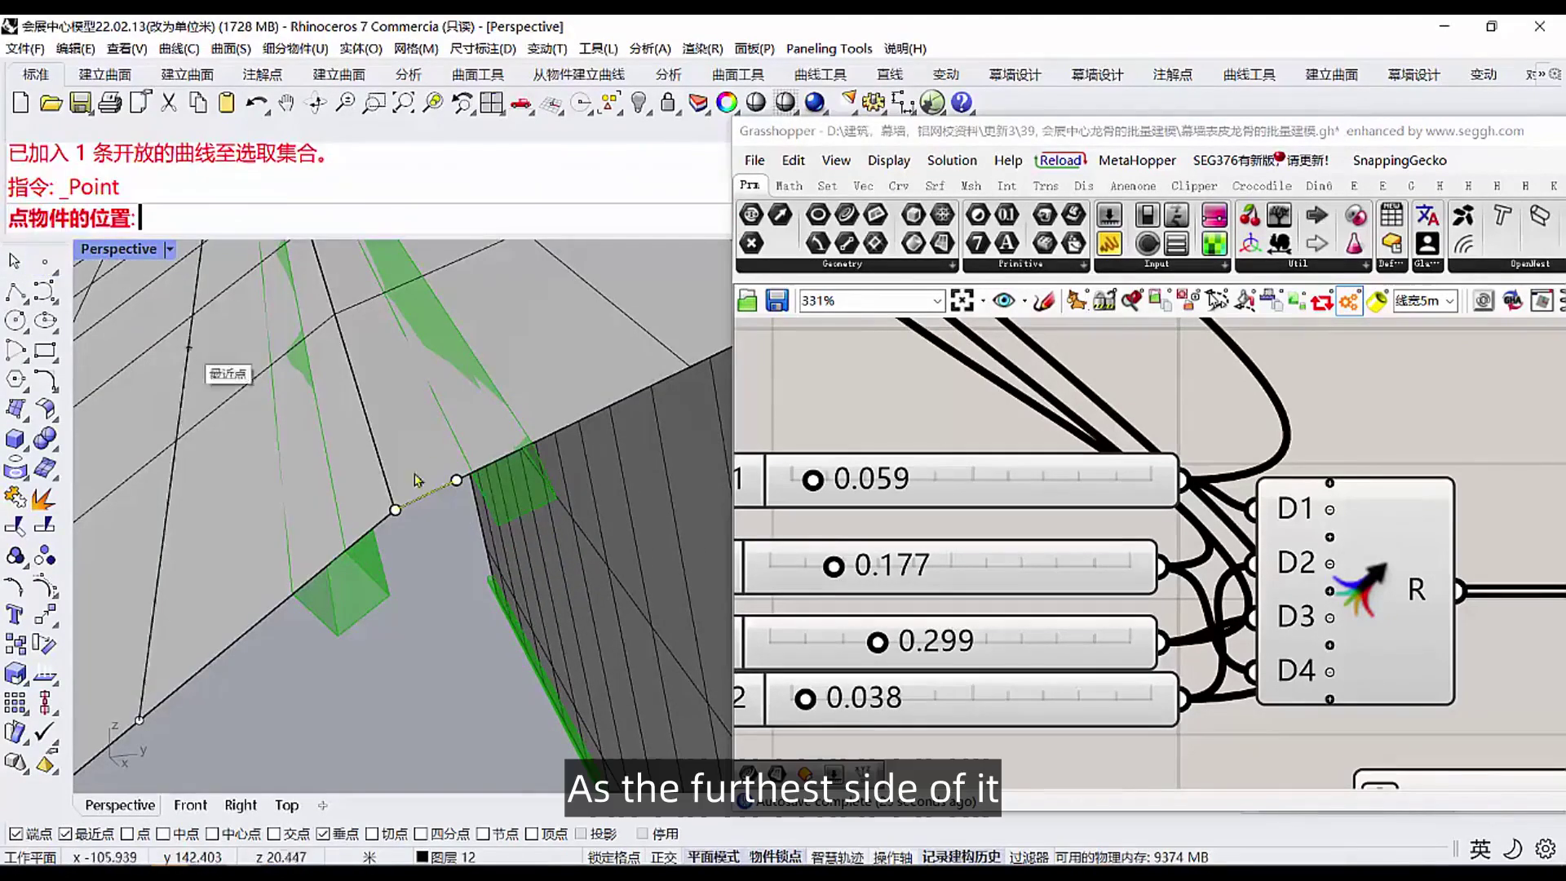
{"action": "left_click", "coordinate": [457, 480]}
Step: Set the Data 4 slider to 0.152 and fine-tune it to 0.150 so the keel aligns with the reference point
{"action": "left_click_drag", "start_coordinate": [834, 566], "coordinate": [825, 566]}
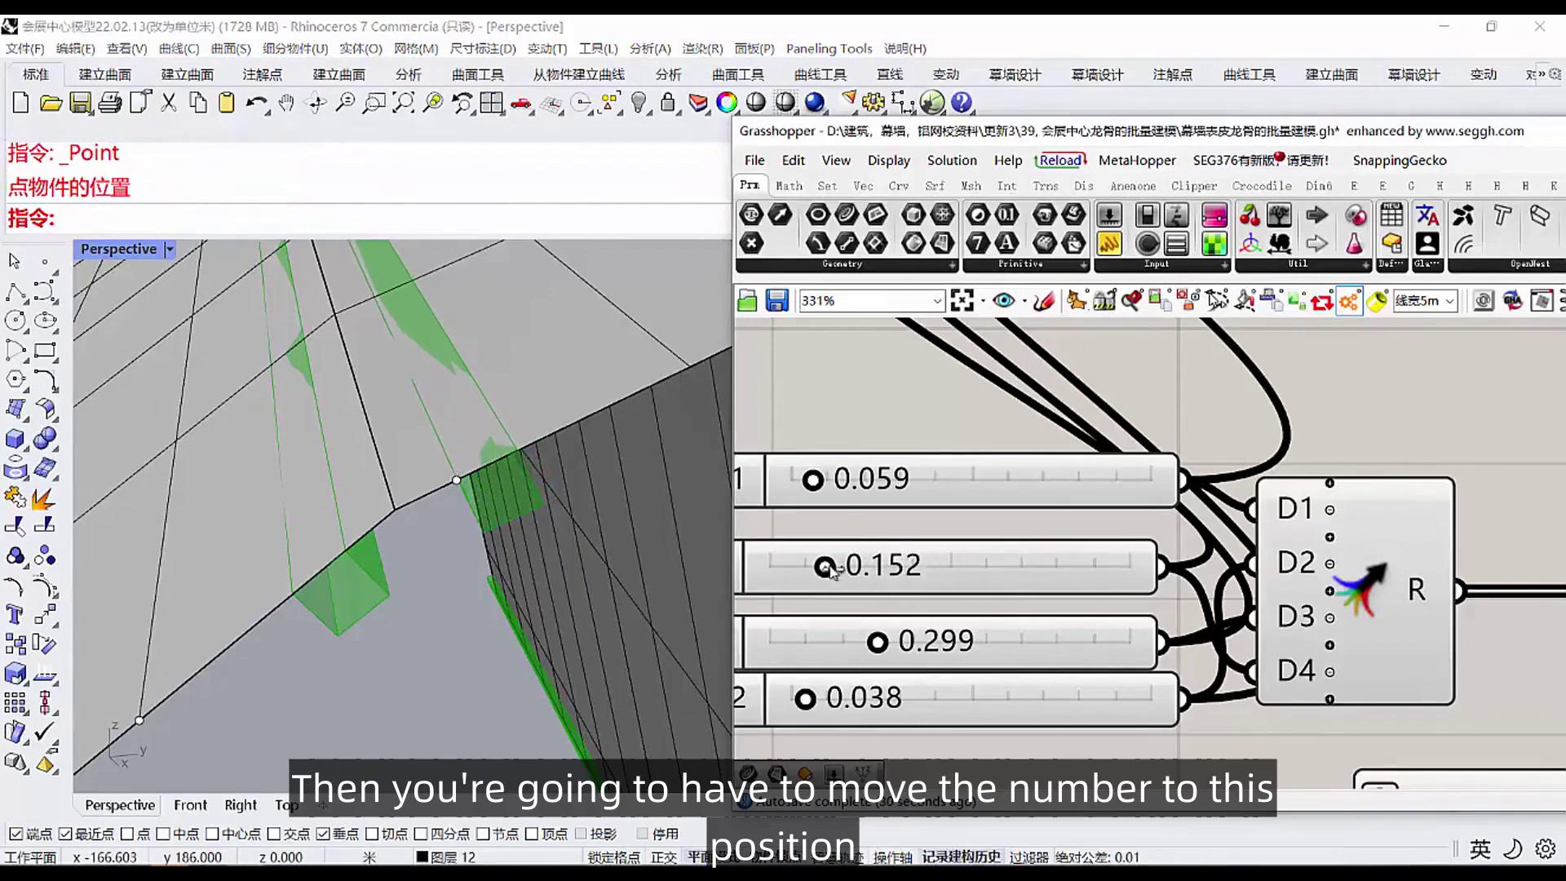
{"action": "left_click", "coordinate": [373, 108]}
{"action": "left_click_drag", "start_coordinate": [432, 462], "coordinate": [509, 520]}
{"action": "right_click_drag", "start_coordinate": [510, 523], "coordinate": [473, 500]}
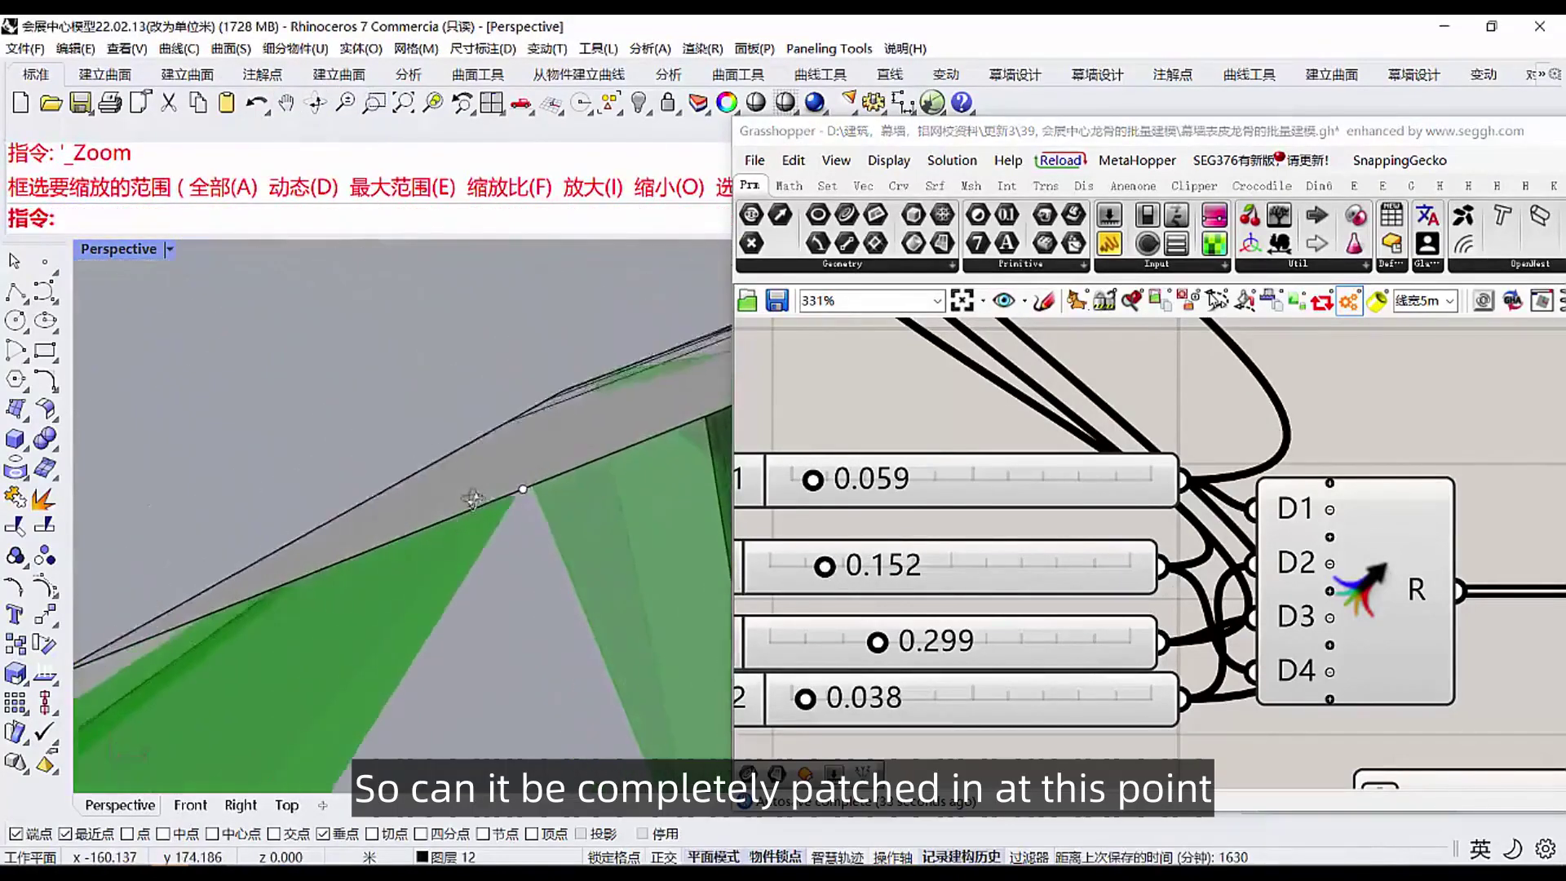
{"action": "scroll", "coordinate": [473, 500], "scroll_direction": "down", "scroll_amount": 5}
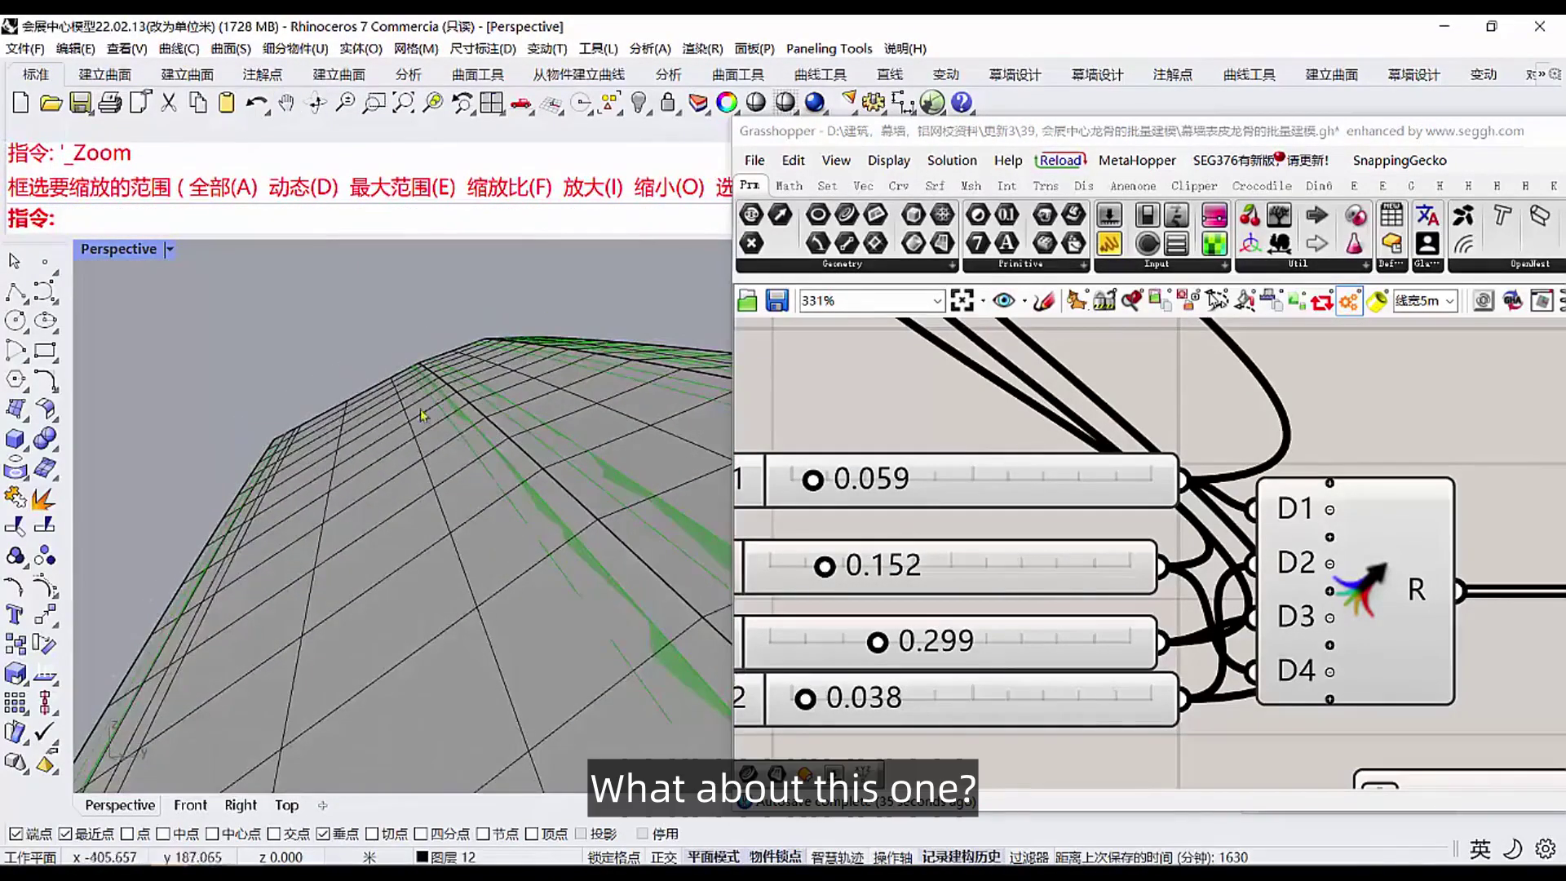
{"action": "right_click_drag", "start_coordinate": [421, 415], "coordinate": [472, 452]}
{"action": "right_click_drag", "start_coordinate": [536, 648], "coordinate": [527, 604]}
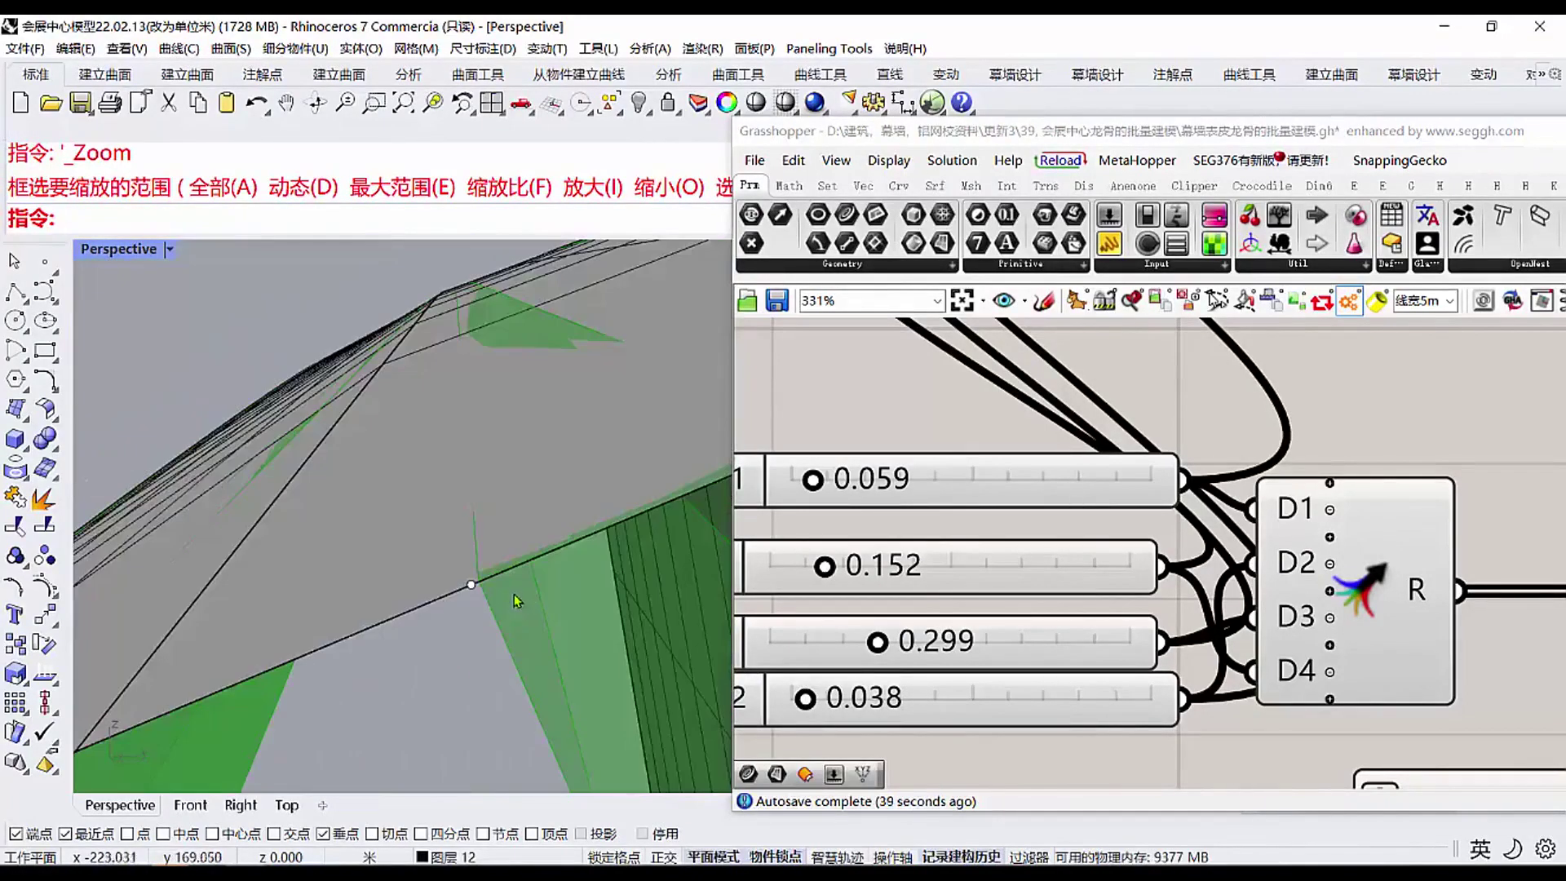
{"action": "left_click_drag", "start_coordinate": [826, 566], "coordinate": [824, 573]}
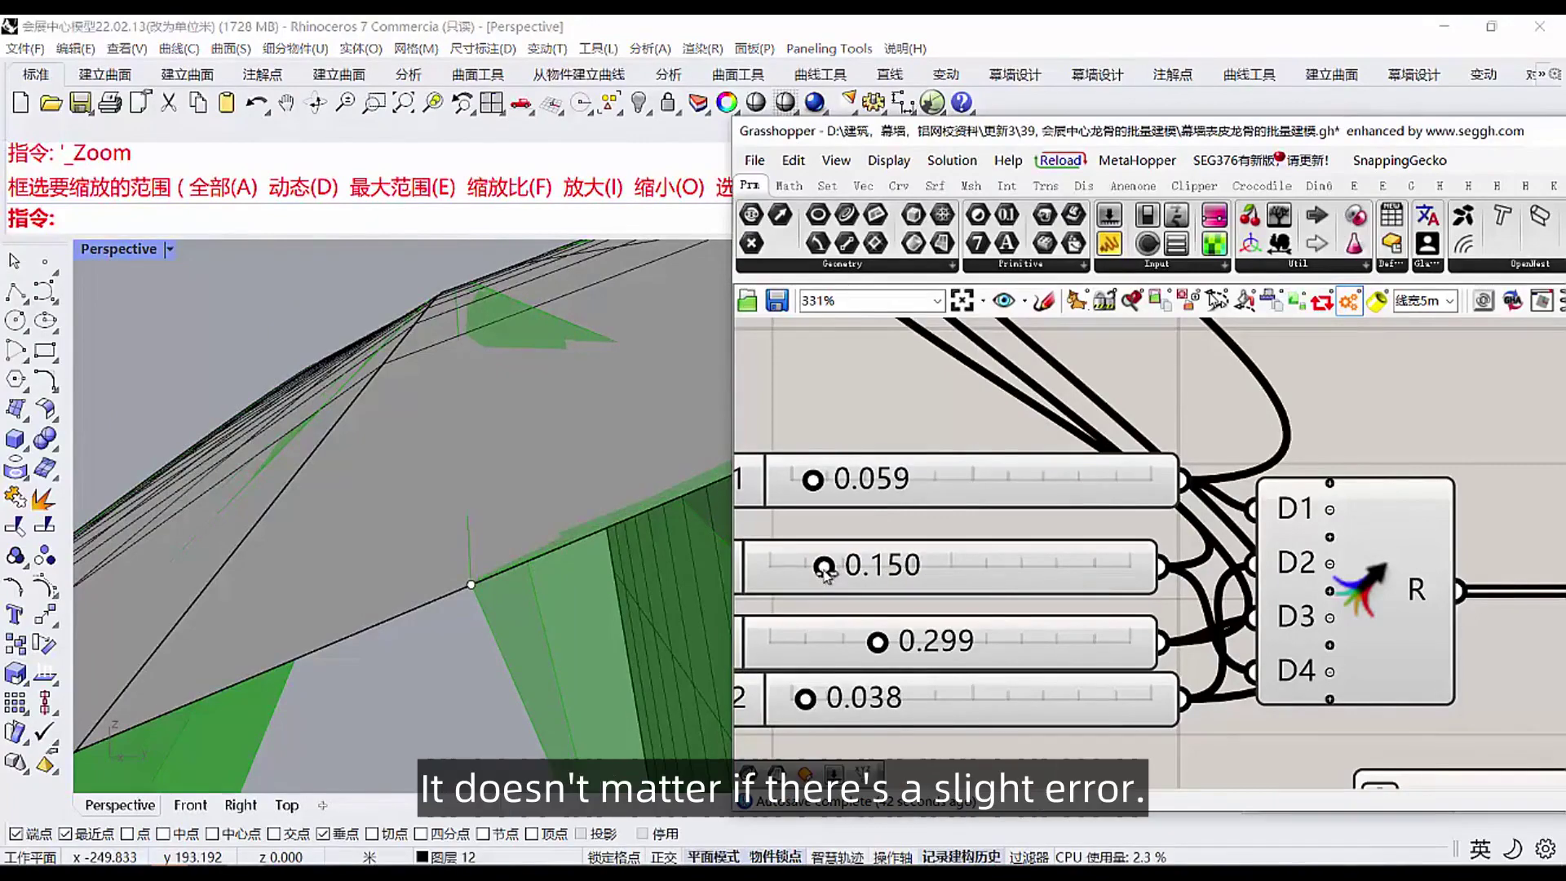
Step: Set the Data 3 ratio slider to 0.215
{"action": "scroll", "coordinate": [343, 576], "scroll_direction": "down", "scroll_amount": 5}
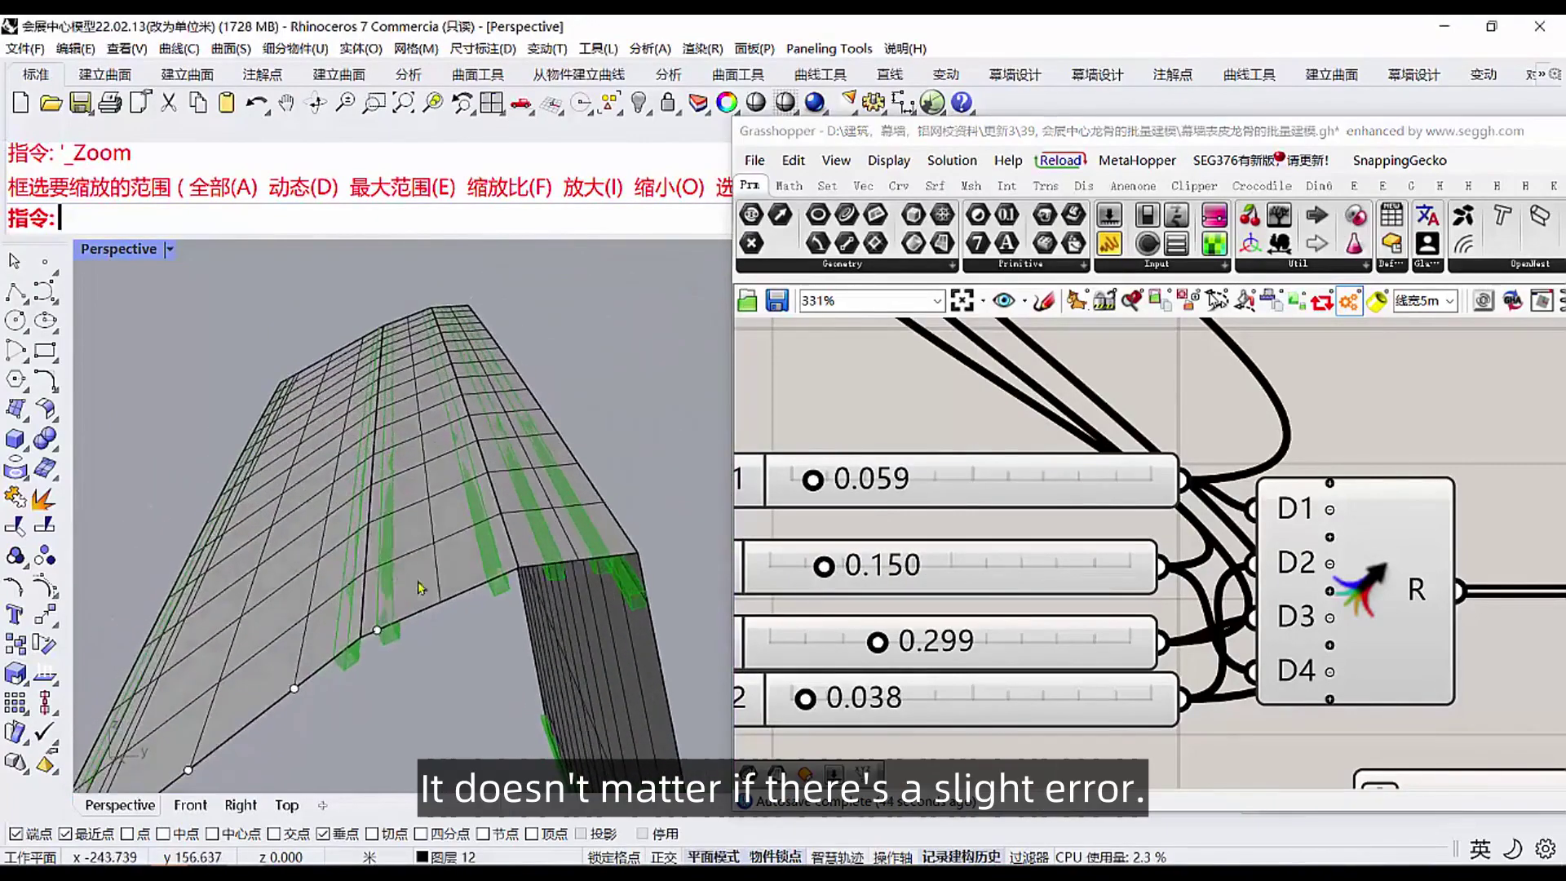
{"action": "scroll", "coordinate": [417, 632], "scroll_direction": "down", "scroll_amount": 5}
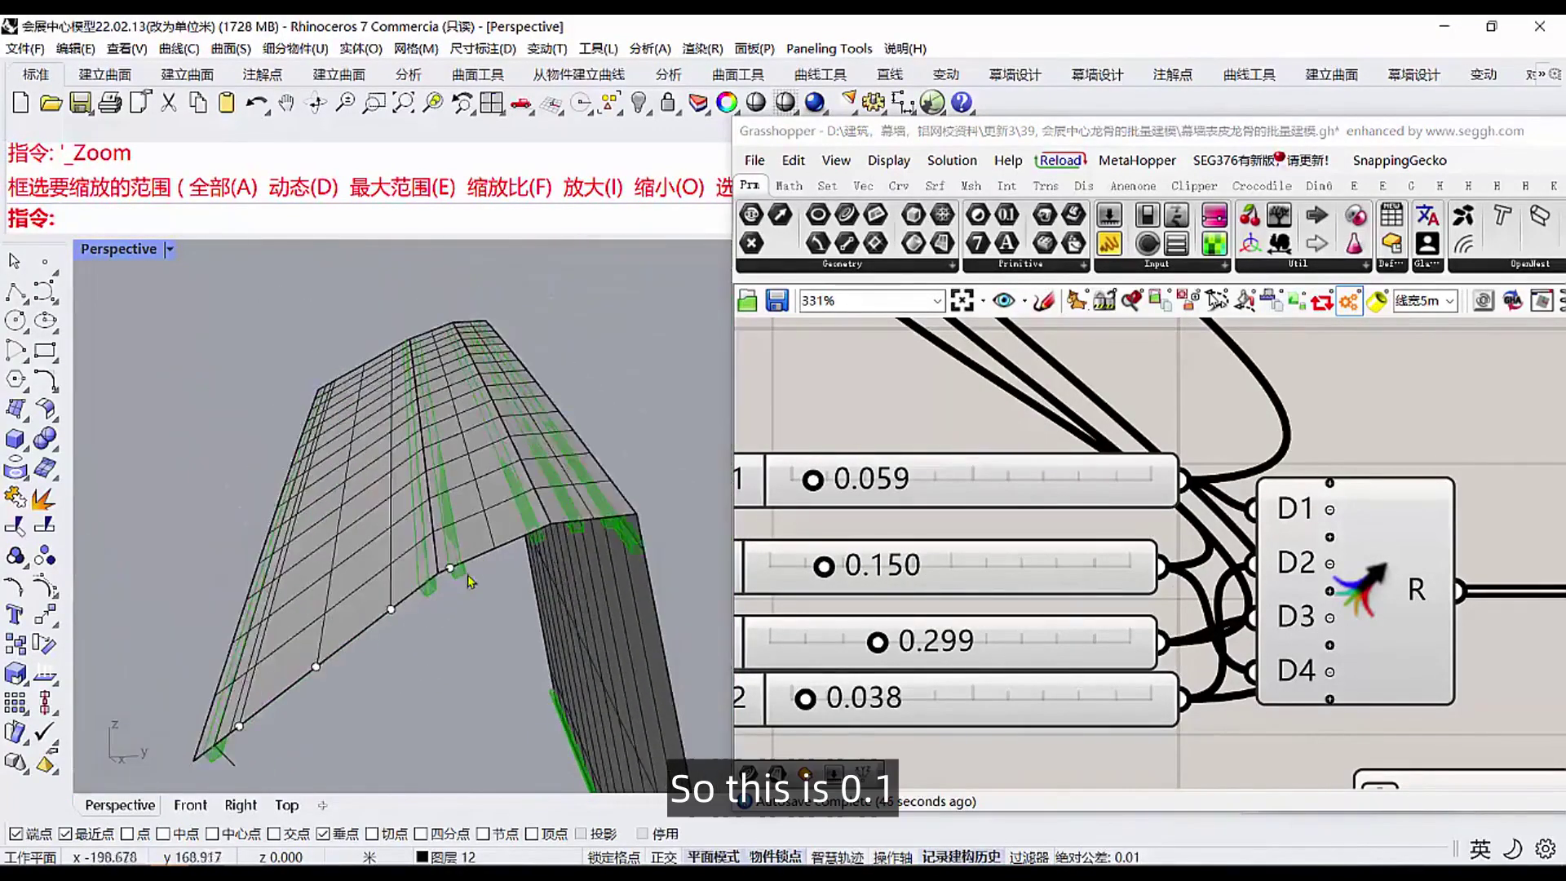
{"action": "right_click_drag", "start_coordinate": [958, 591], "coordinate": [983, 571]}
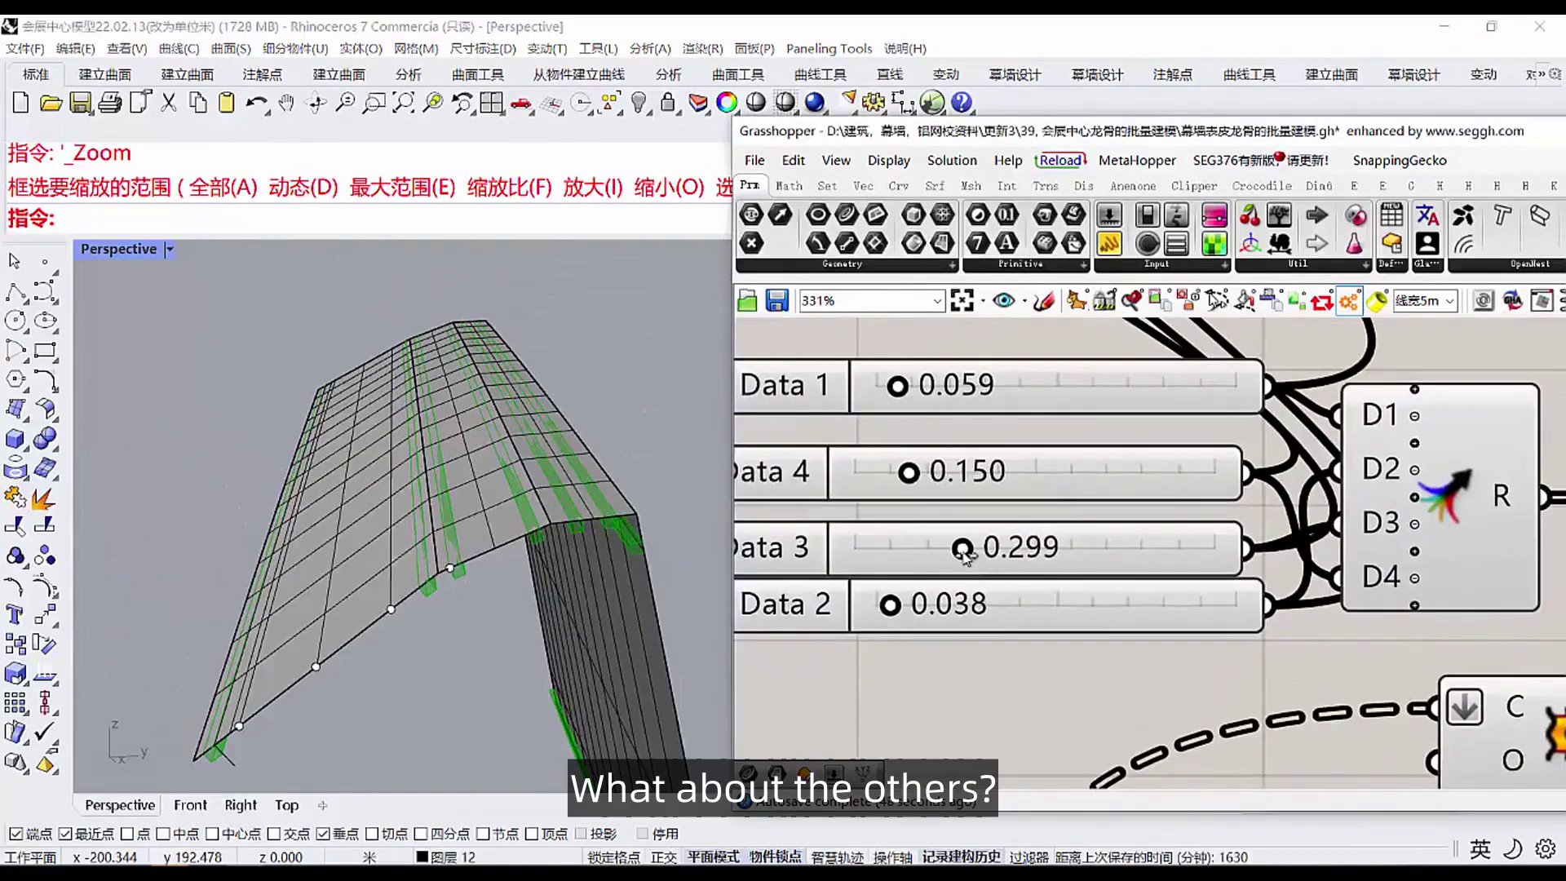
{"action": "left_click_drag", "start_coordinate": [944, 557], "coordinate": [935, 552]}
Step: Set the Data 2 ratio slider to 0.031 and inspect the keel's offset from the wall surface's bottom edge
{"action": "scroll", "coordinate": [398, 518], "scroll_direction": "up", "scroll_amount": 5}
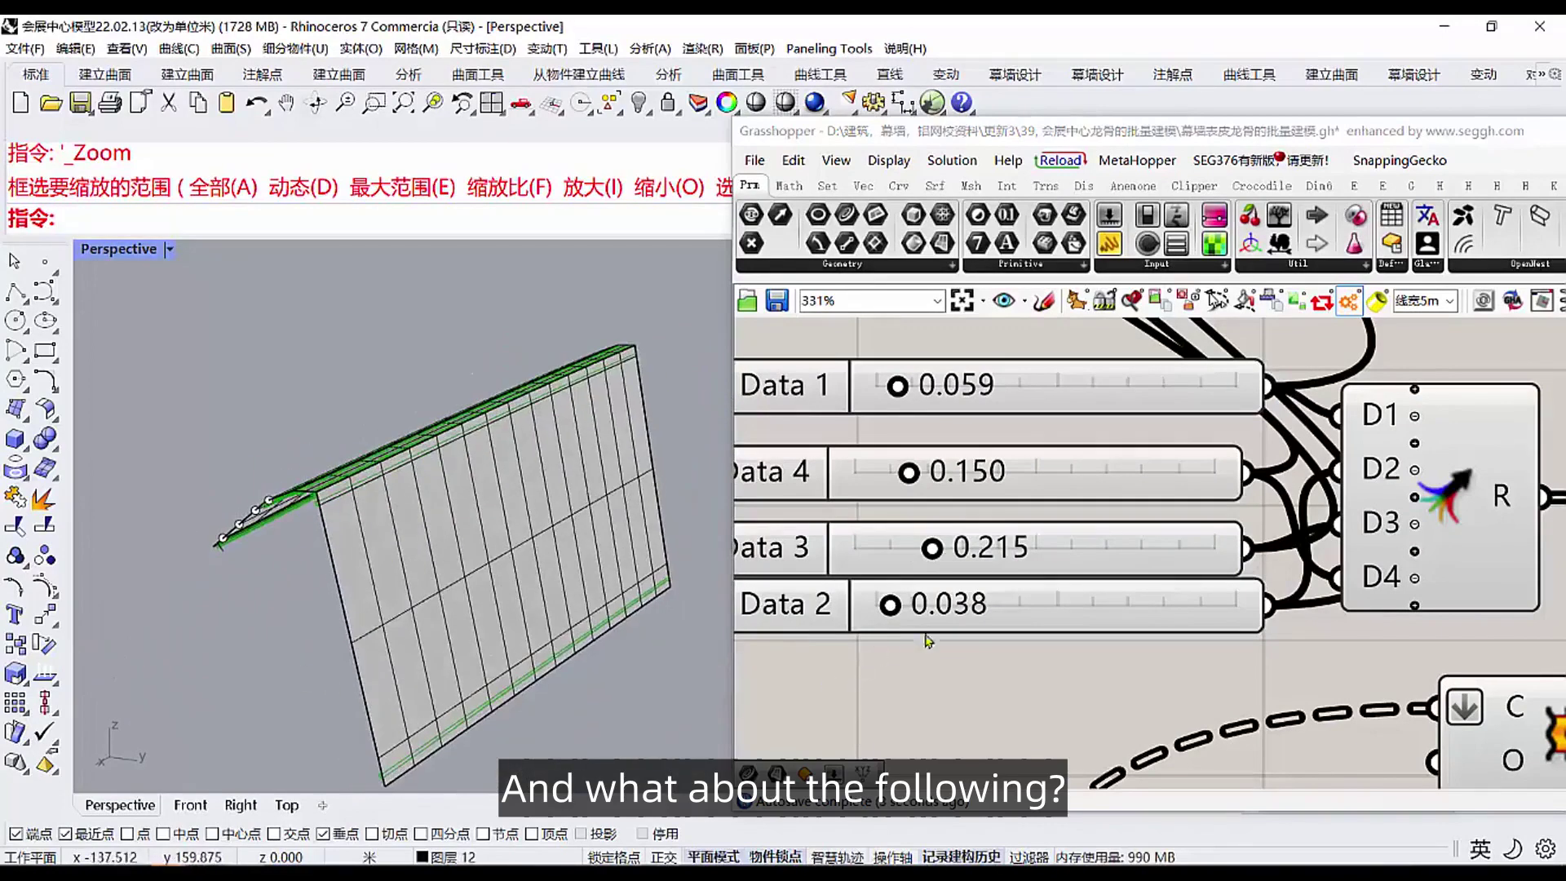
{"action": "left_click", "coordinate": [900, 610]}
{"action": "mouse_move", "coordinate": [920, 617]}
{"action": "left_mouse_down"}
{"action": "mouse_move", "coordinate": [1029, 617]}
{"action": "mouse_move", "coordinate": [889, 622]}
{"action": "left_mouse_up"}
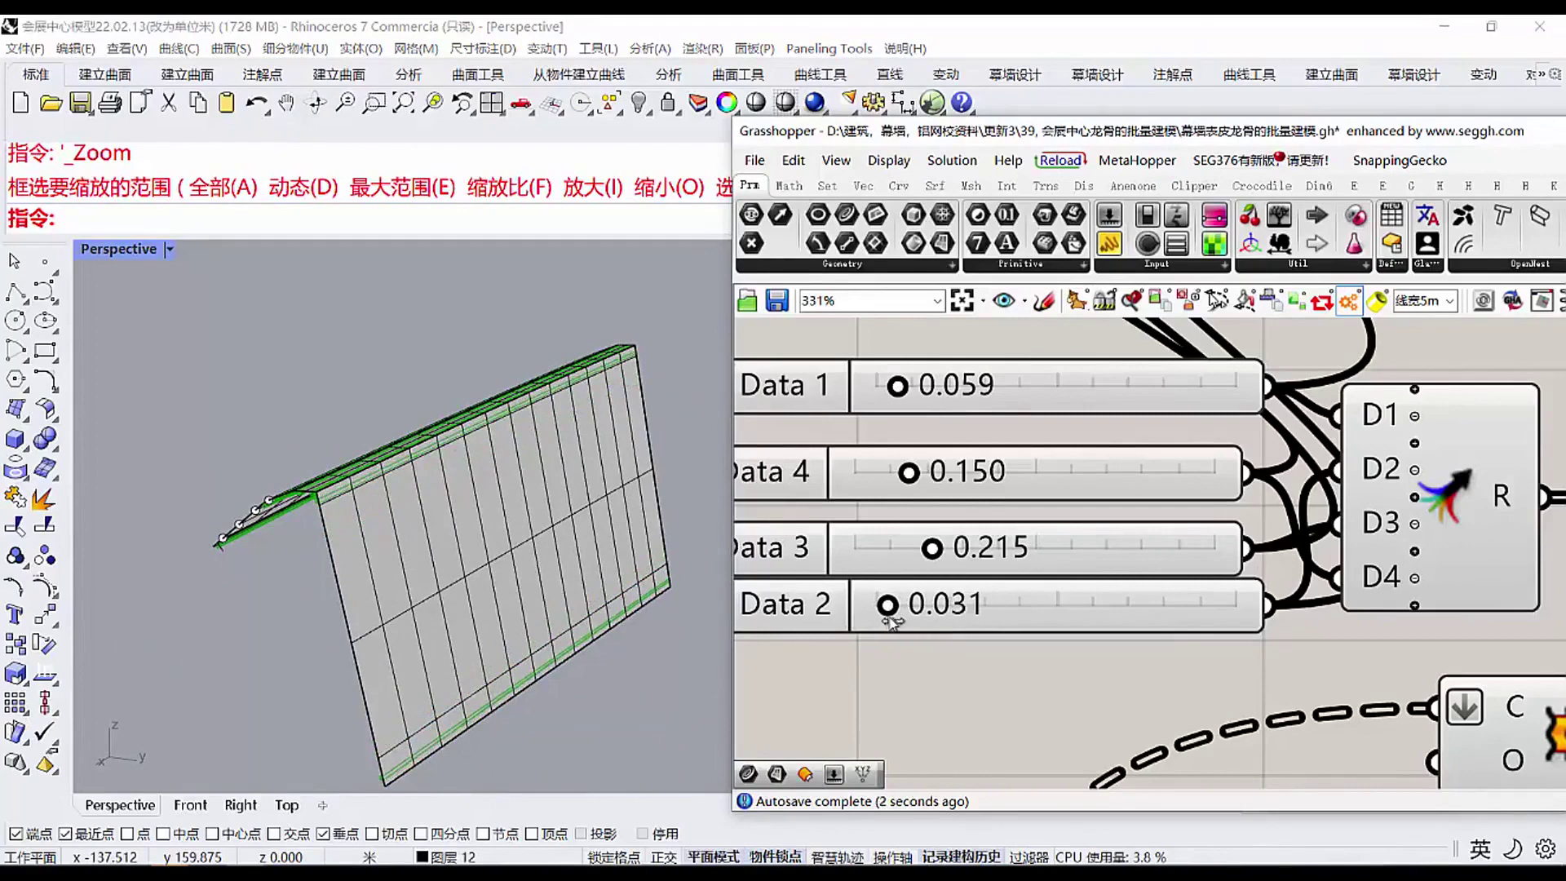
{"action": "scroll", "coordinate": [401, 793], "scroll_direction": "up", "scroll_amount": 5}
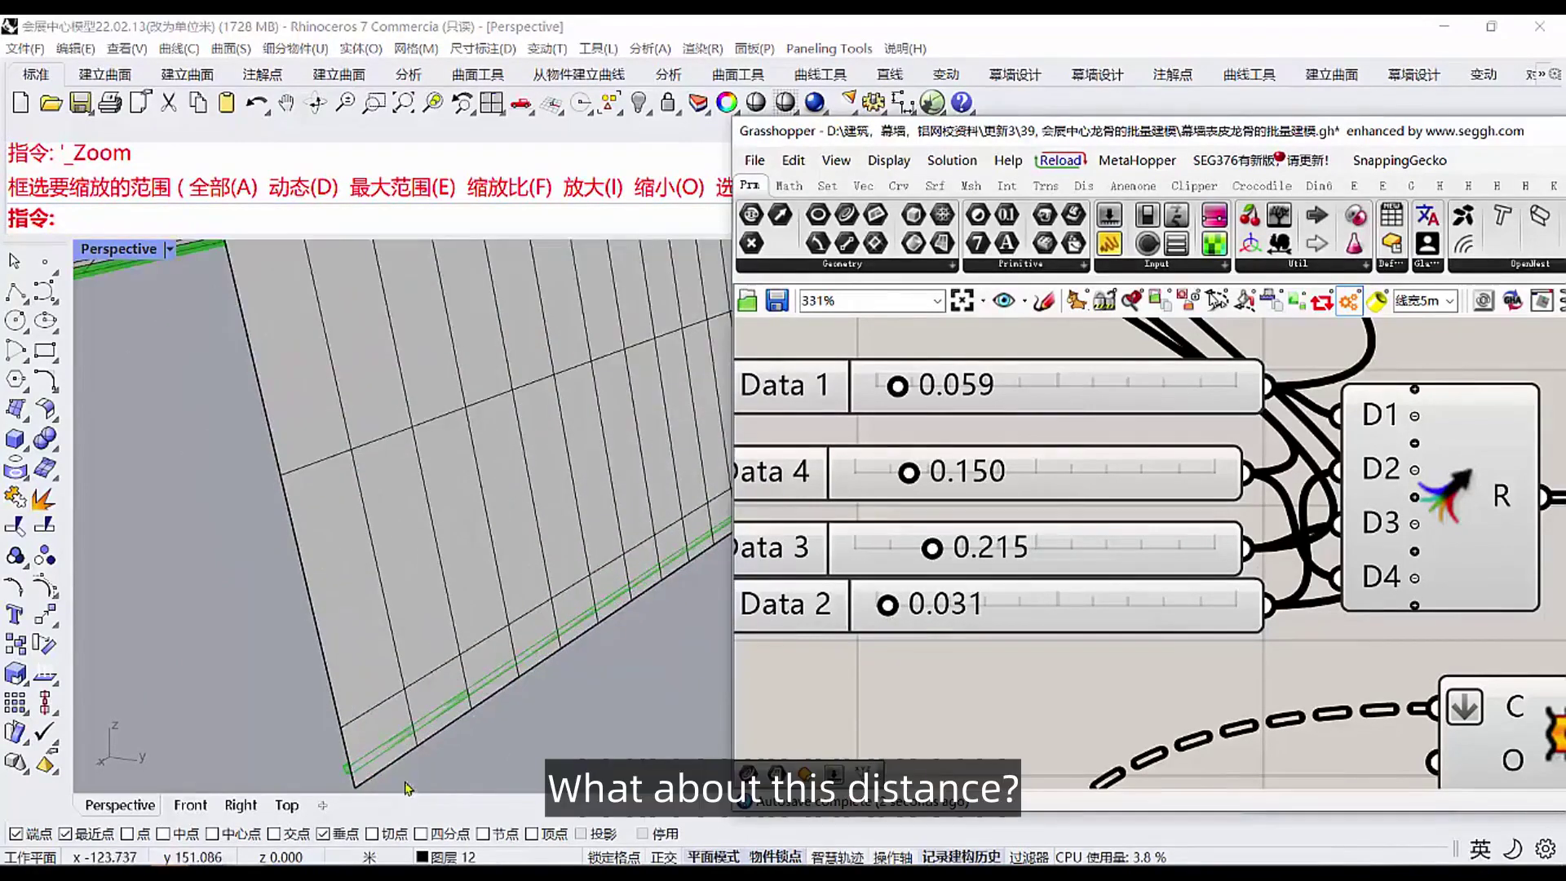
{"action": "scroll", "coordinate": [357, 779], "scroll_direction": "up", "scroll_amount": 2}
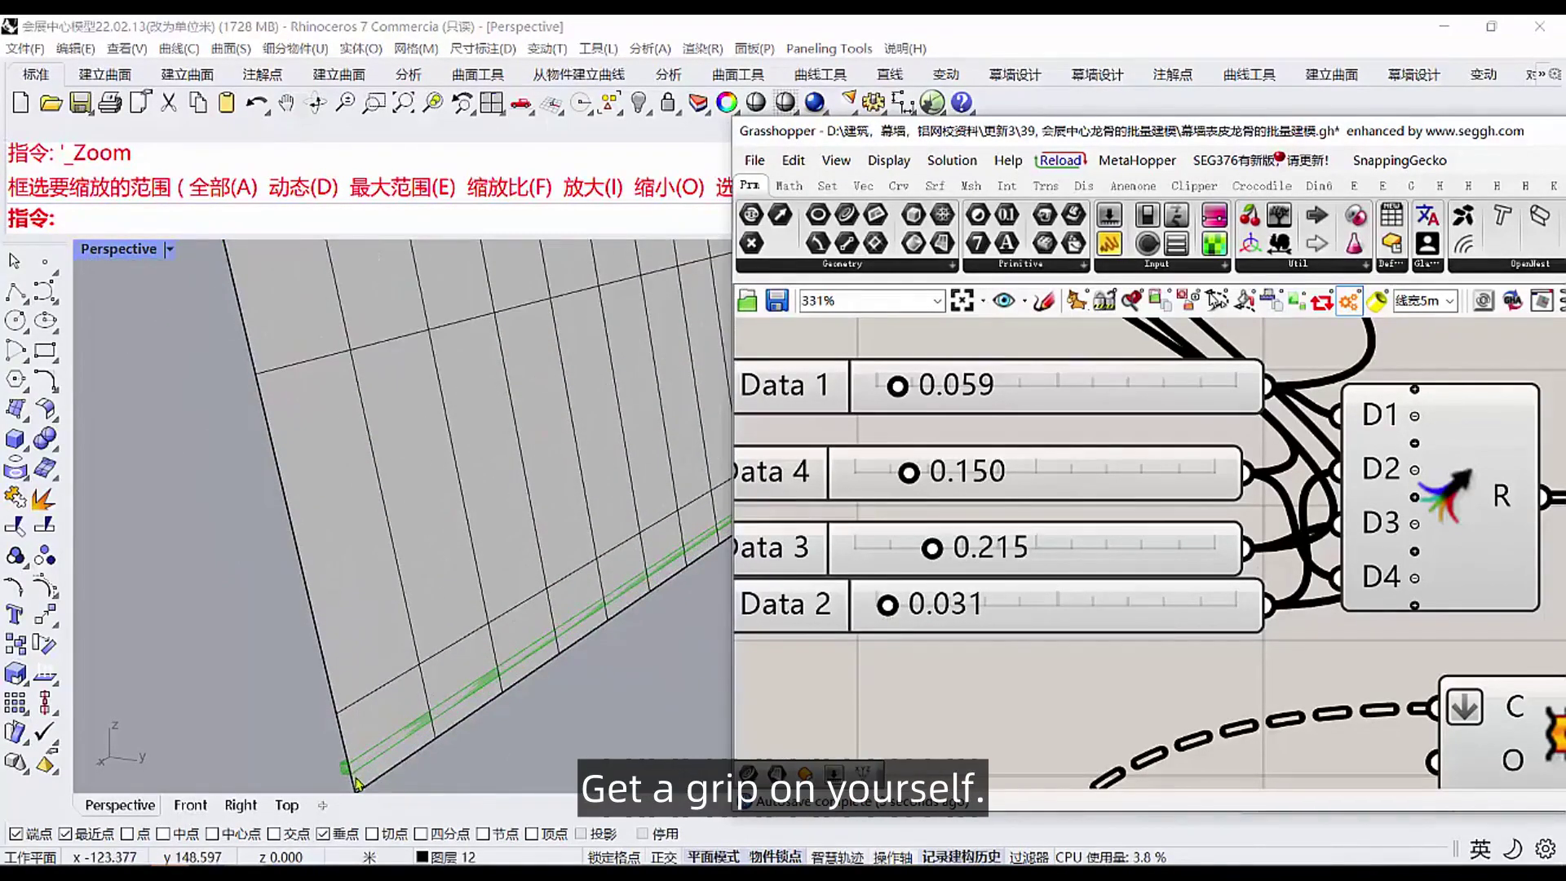
{"action": "scroll", "coordinate": [1029, 536], "scroll_direction": "down", "scroll_amount": 3}
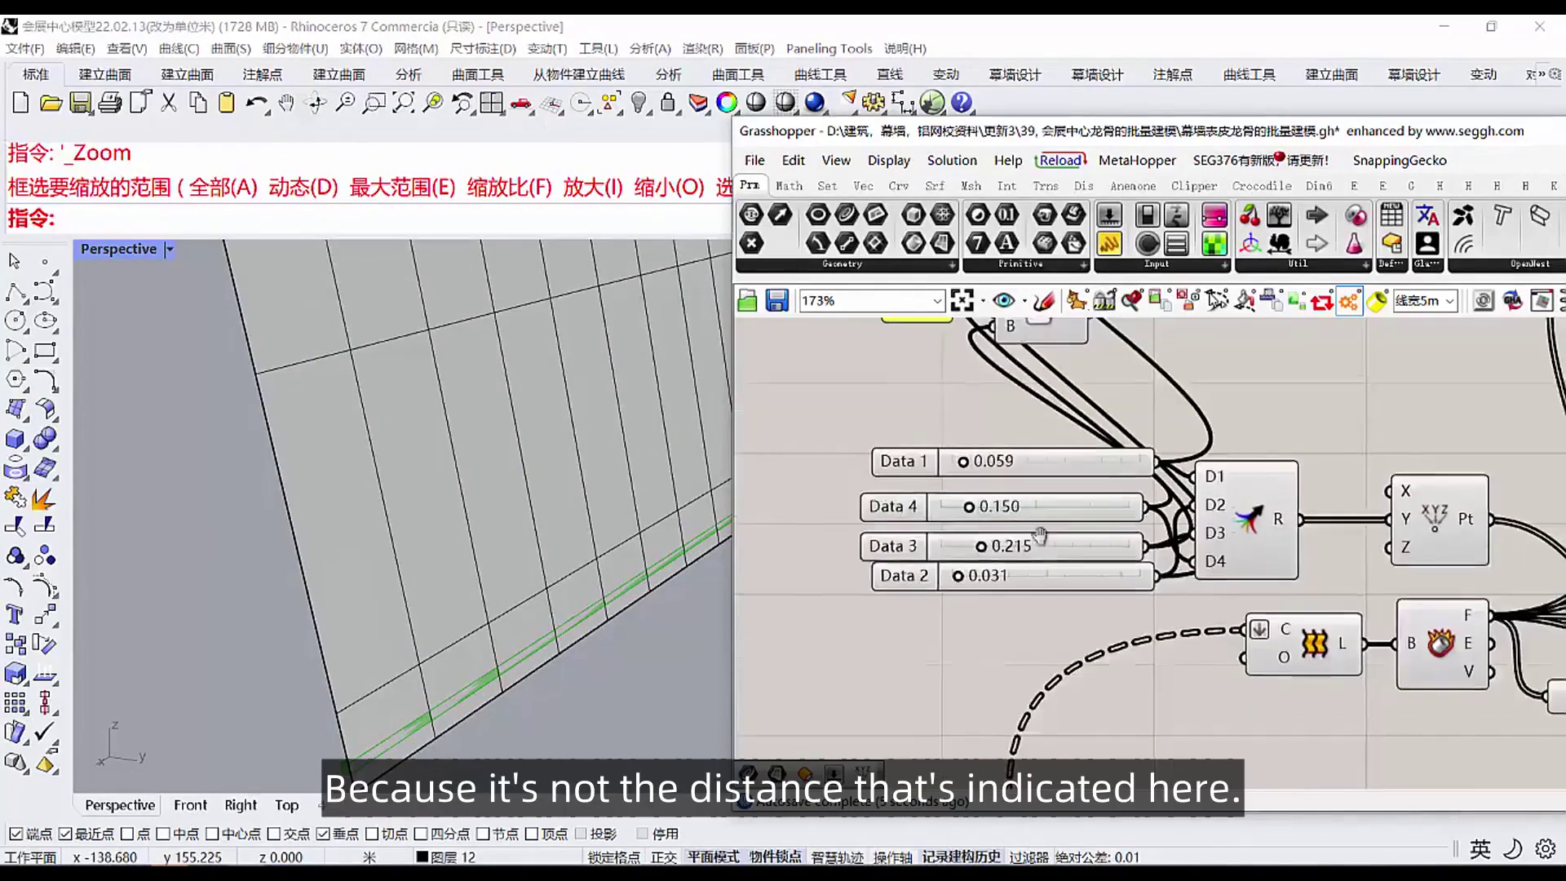
{"action": "scroll", "coordinate": [996, 579], "scroll_direction": "up", "scroll_amount": 2}
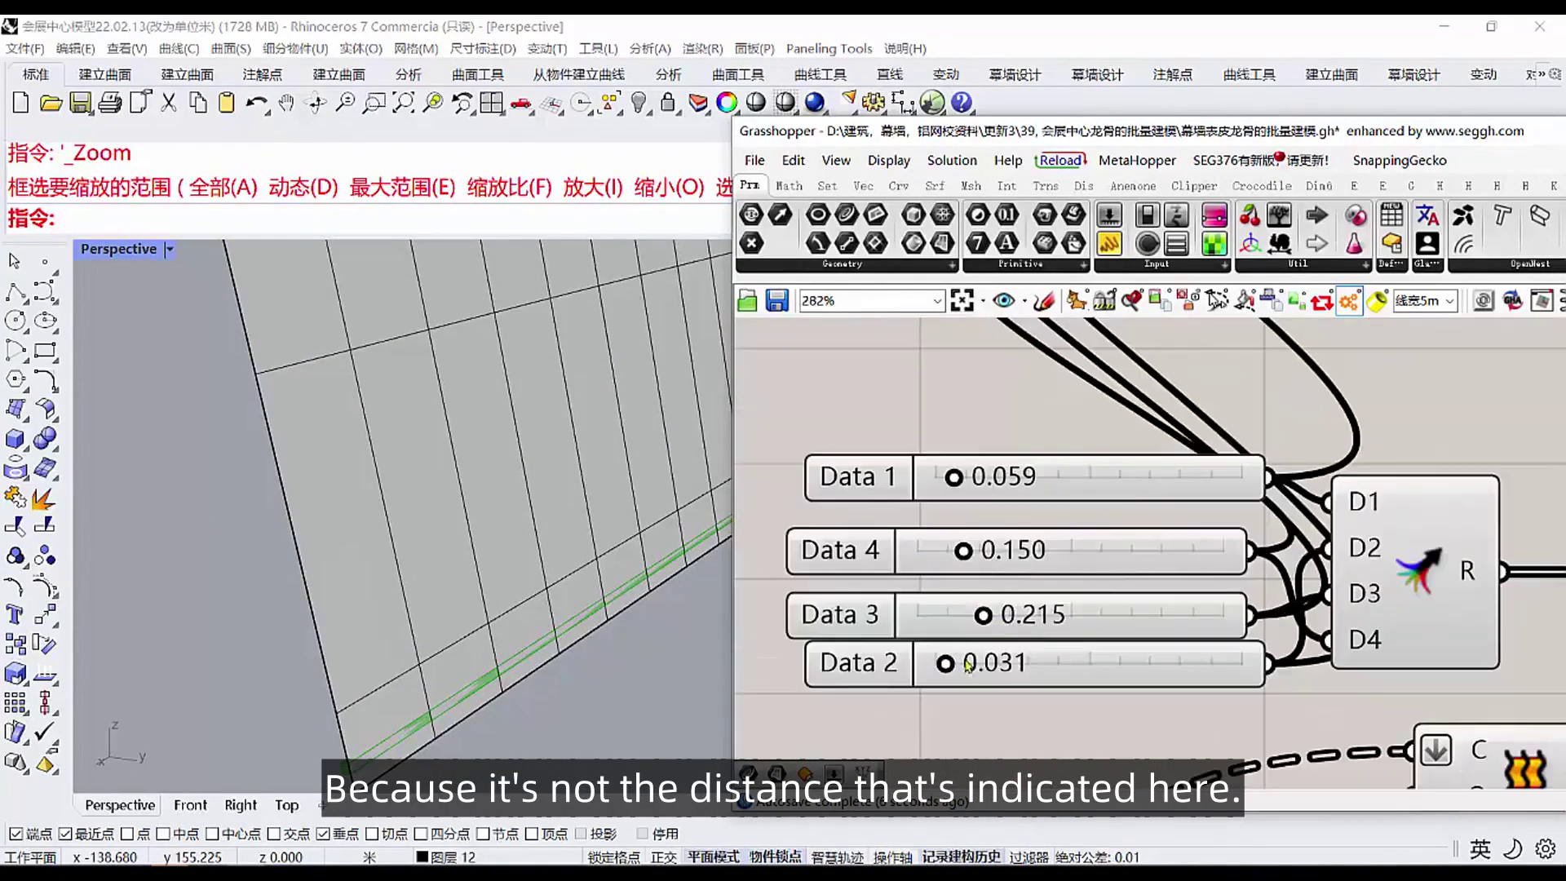
{"action": "scroll", "coordinate": [317, 769], "scroll_direction": "down", "scroll_amount": 5}
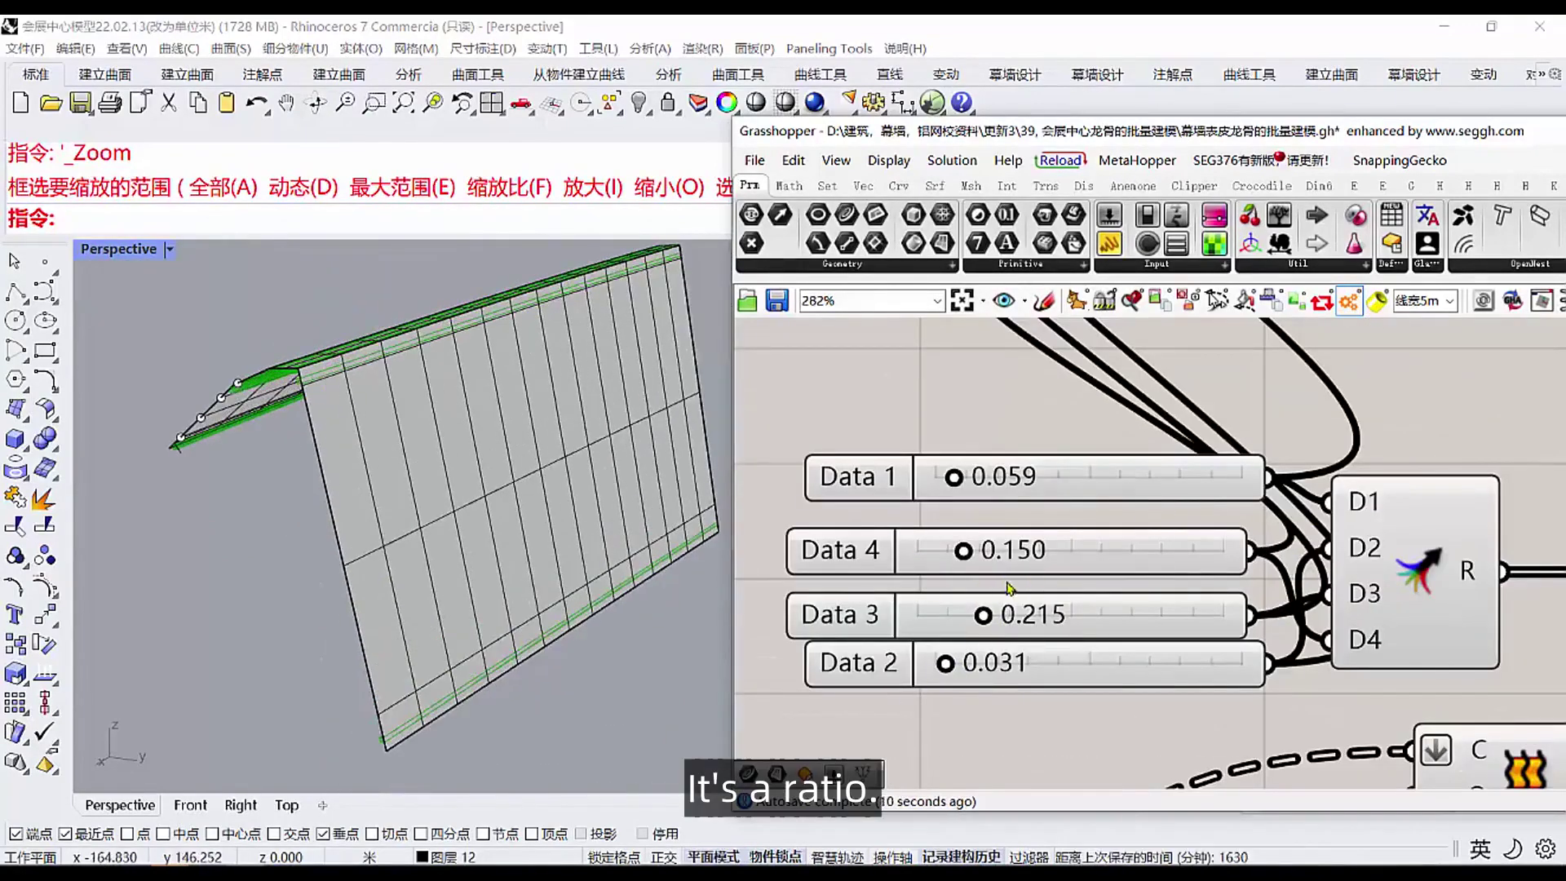
Step: Bake the final Merge component's keels from both groups into the Rhino model
{"action": "right_click_drag", "start_coordinate": [1099, 505], "coordinate": [1021, 629]}
{"action": "scroll", "coordinate": [1021, 629], "scroll_direction": "down", "scroll_amount": 10}
{"action": "right_click_drag", "start_coordinate": [1439, 484], "coordinate": [1191, 506]}
{"action": "scroll", "coordinate": [1191, 507], "scroll_direction": "up", "scroll_amount": 6}
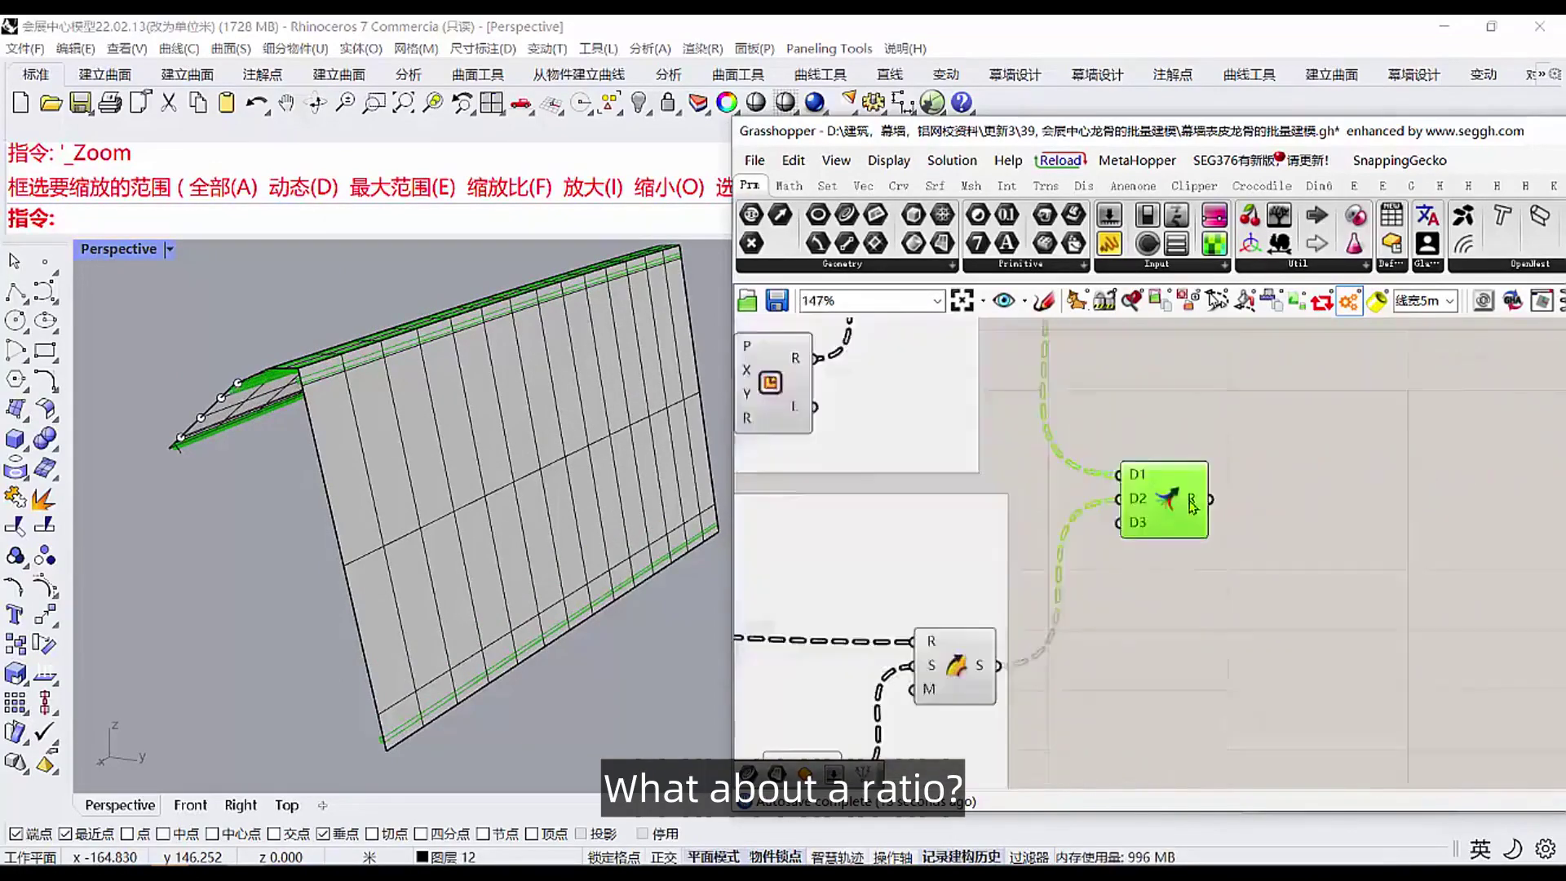
{"action": "scroll", "coordinate": [1193, 506], "scroll_direction": "up", "scroll_amount": 1}
{"action": "right_click", "coordinate": [1193, 506]}
{"action": "left_click", "coordinate": [1195, 571]}
{"action": "left_click", "coordinate": [1279, 714]}
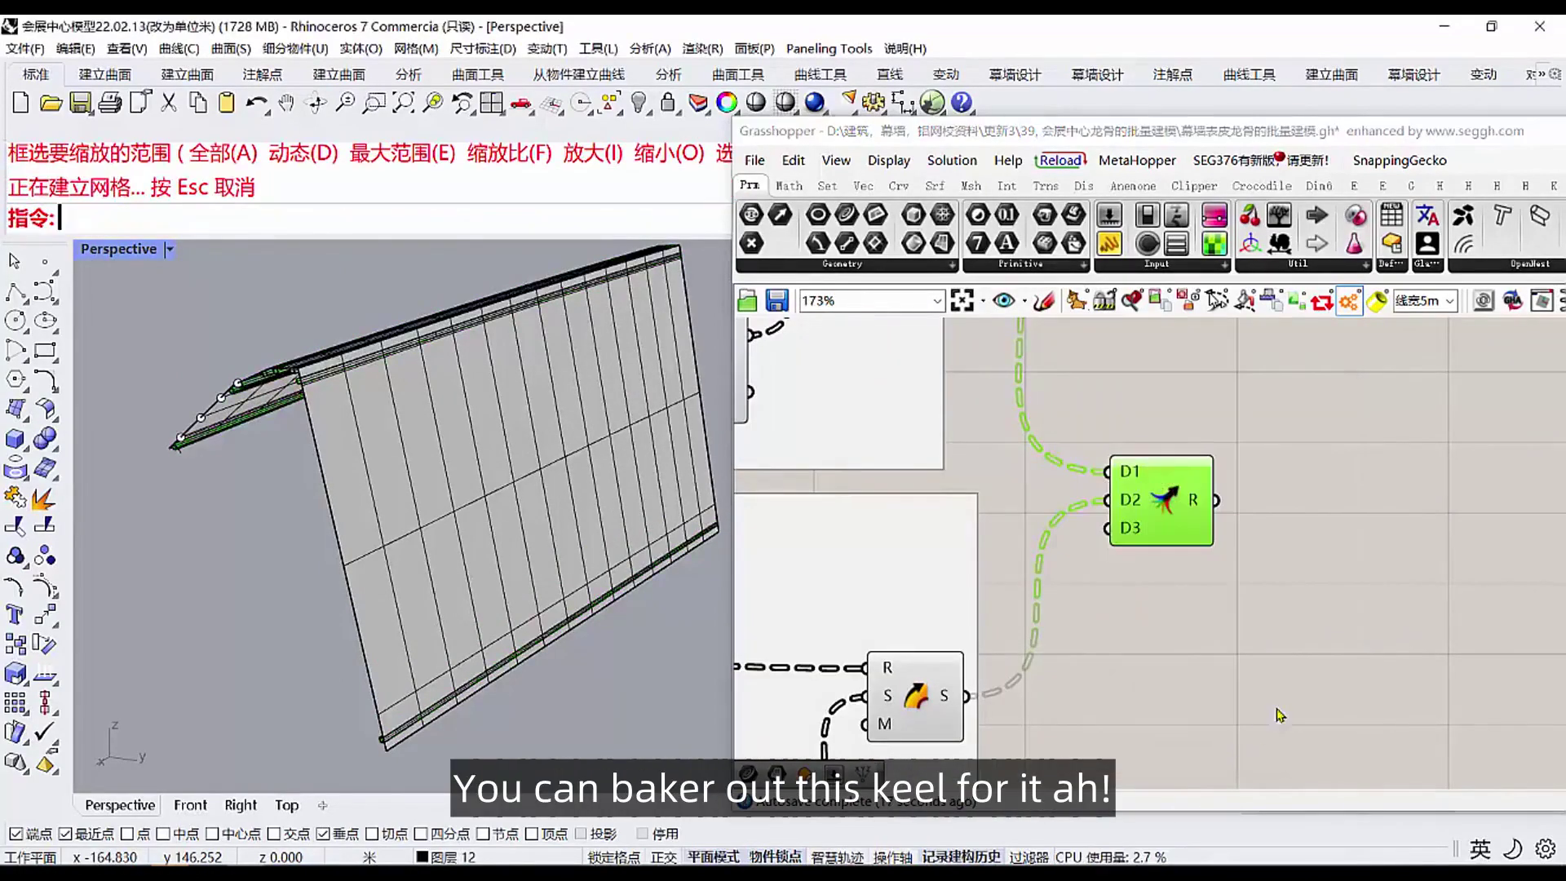
Step: Inspect the baked keels beneath the surfaces, selecting one beside the fold and deselecting it again
{"action": "right_click_drag", "start_coordinate": [231, 615], "coordinate": [327, 604]}
{"action": "scroll", "coordinate": [326, 604], "scroll_direction": "up", "scroll_amount": 5}
{"action": "left_click", "coordinate": [341, 526]}
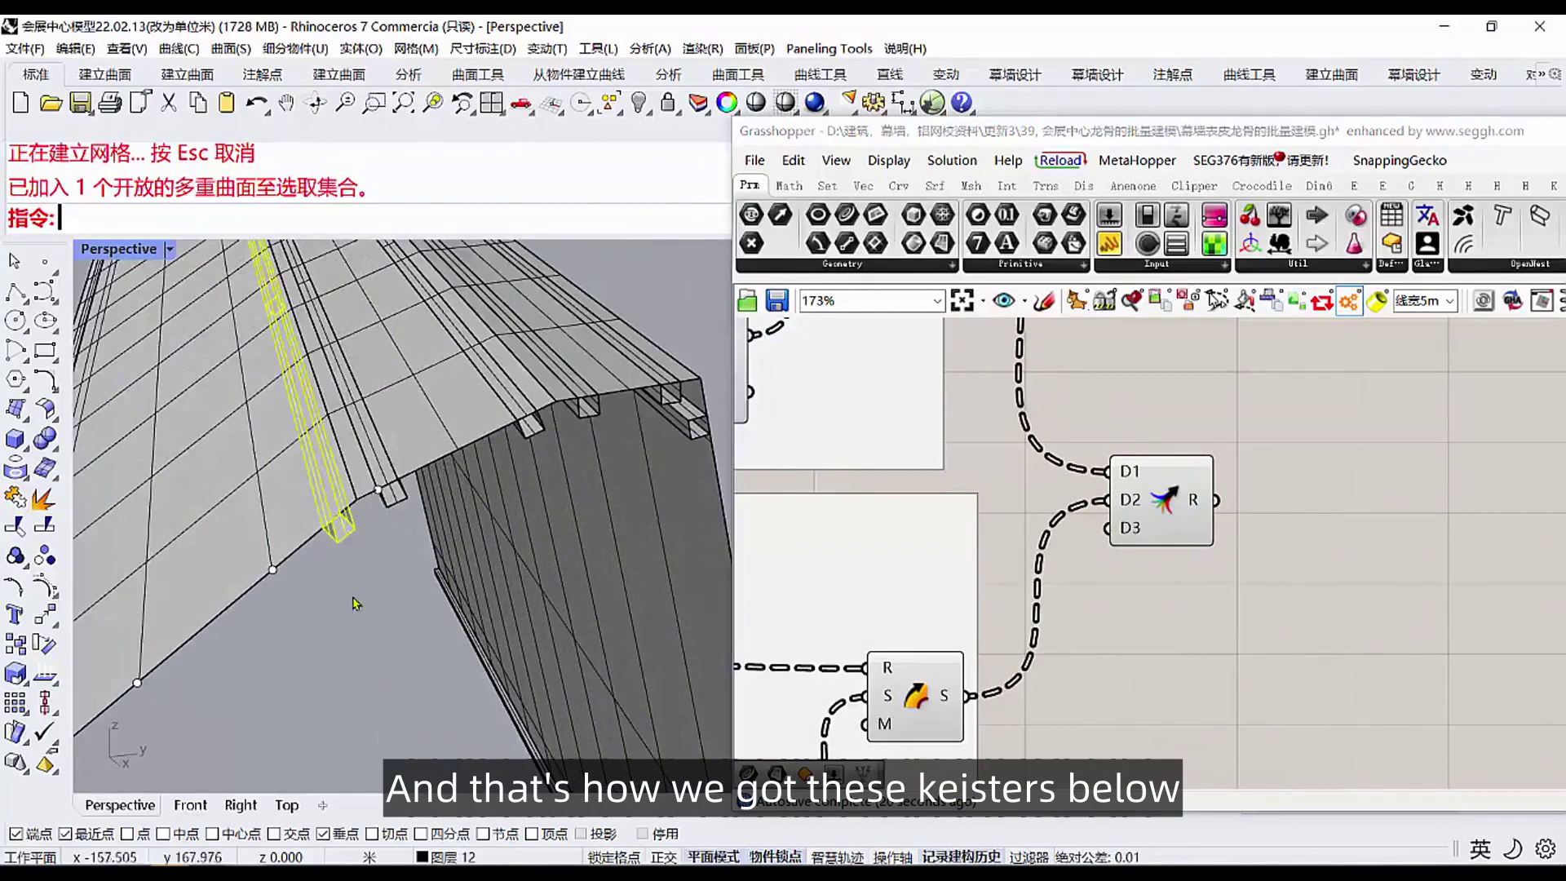
{"action": "left_click", "coordinate": [355, 604]}
{"action": "scroll", "coordinate": [359, 602], "scroll_direction": "down", "scroll_amount": 10}
{"action": "right_click_drag", "start_coordinate": [493, 650], "coordinate": [489, 393]}
{"action": "scroll", "coordinate": [491, 390], "scroll_direction": "up", "scroll_amount": 3}
Step: Review the whole keel definition, from the final merge back through both groups to the ratio sliders
{"action": "right_click_drag", "start_coordinate": [1049, 606], "coordinate": [1243, 530]}
{"action": "scroll", "coordinate": [1242, 547], "scroll_direction": "down", "scroll_amount": 1}
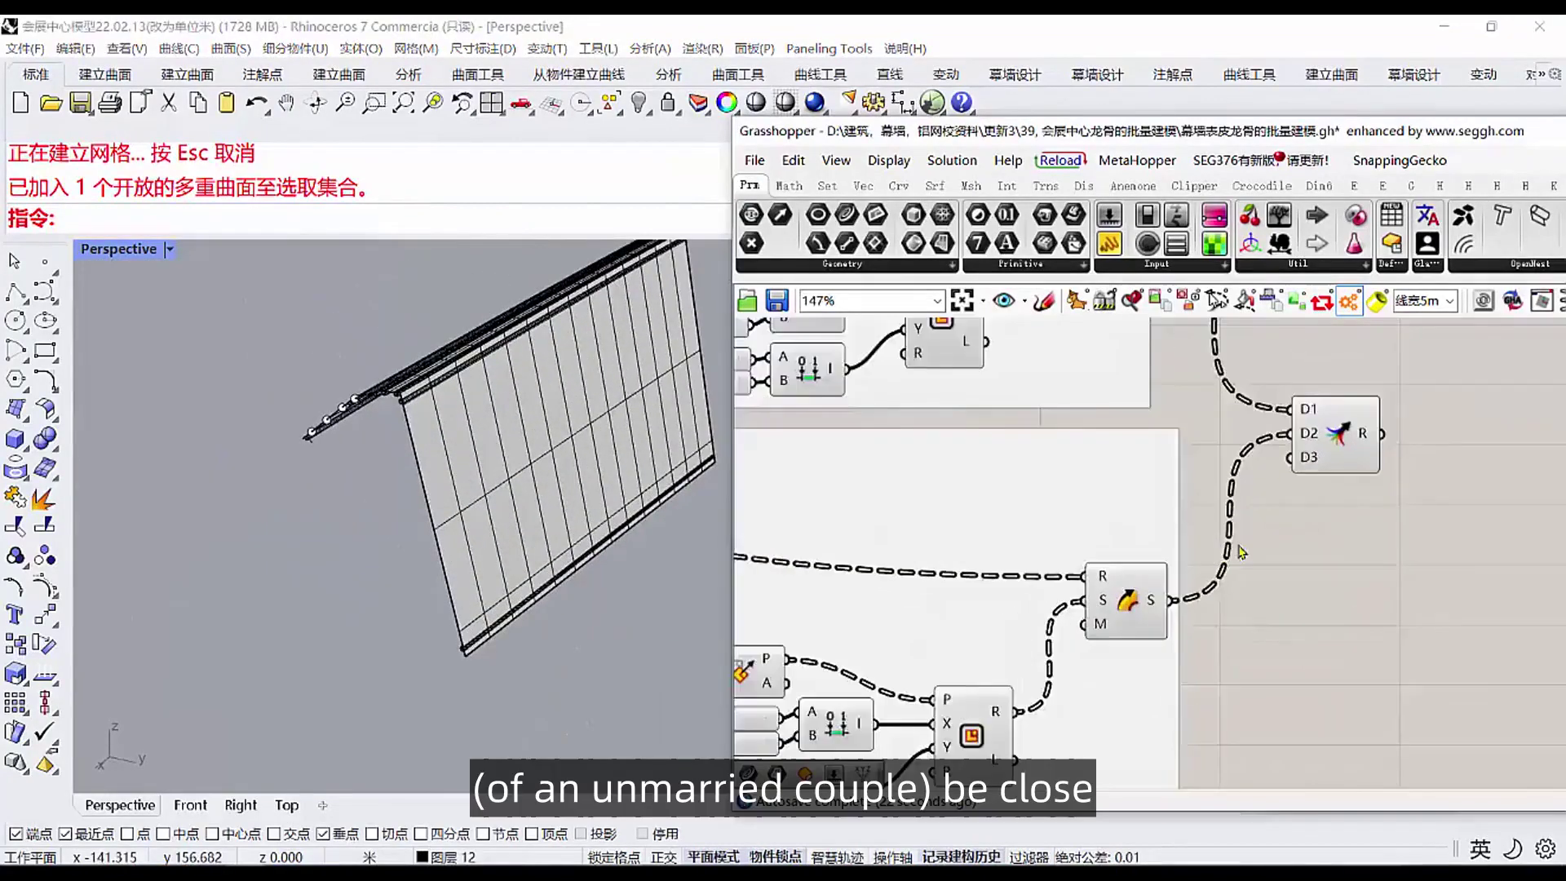
{"action": "scroll", "coordinate": [1242, 553], "scroll_direction": "down", "scroll_amount": 4}
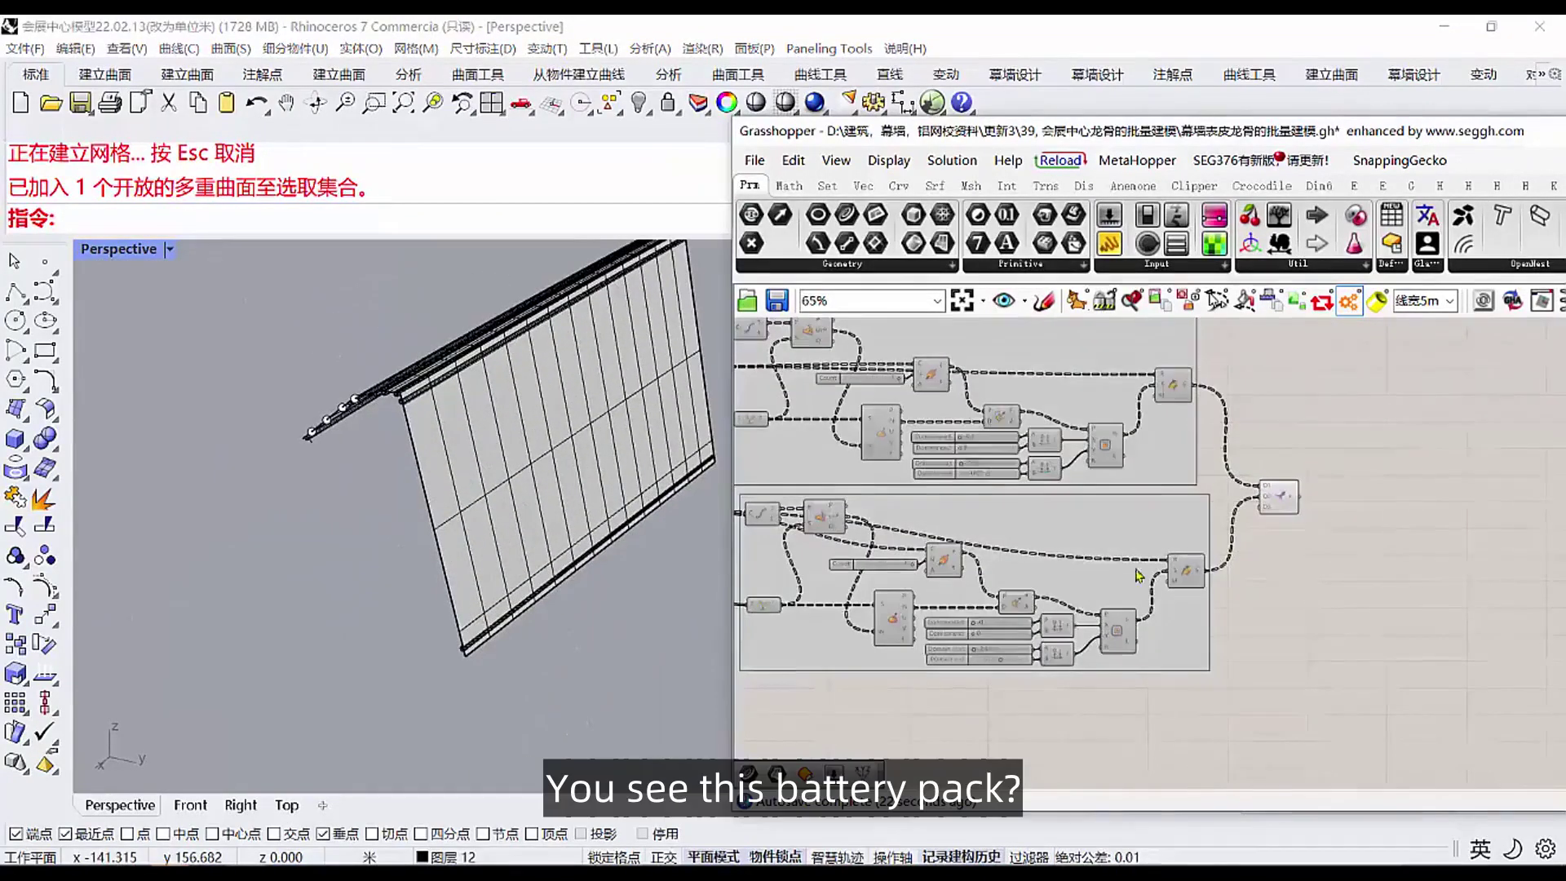
{"action": "right_click_drag", "start_coordinate": [1246, 553], "coordinate": [1518, 541]}
{"action": "scroll", "coordinate": [952, 491], "scroll_direction": "up", "scroll_amount": 3}
{"action": "right_click_drag", "start_coordinate": [951, 491], "coordinate": [1005, 462]}
{"action": "scroll", "coordinate": [1002, 503], "scroll_direction": "down", "scroll_amount": 4}
{"action": "scroll", "coordinate": [1004, 463], "scroll_direction": "up", "scroll_amount": 2}
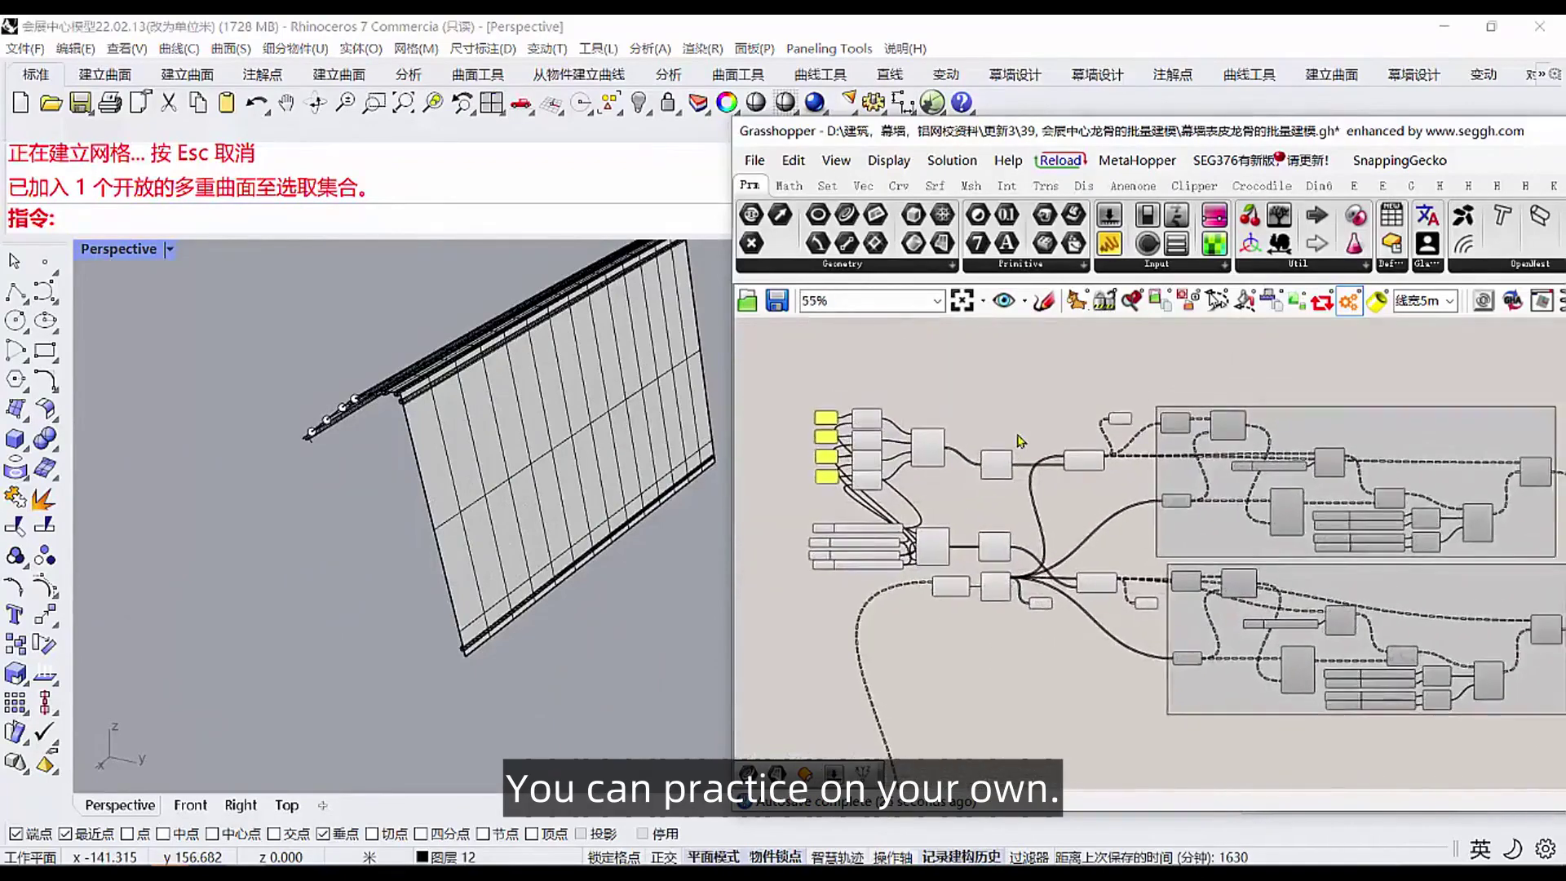